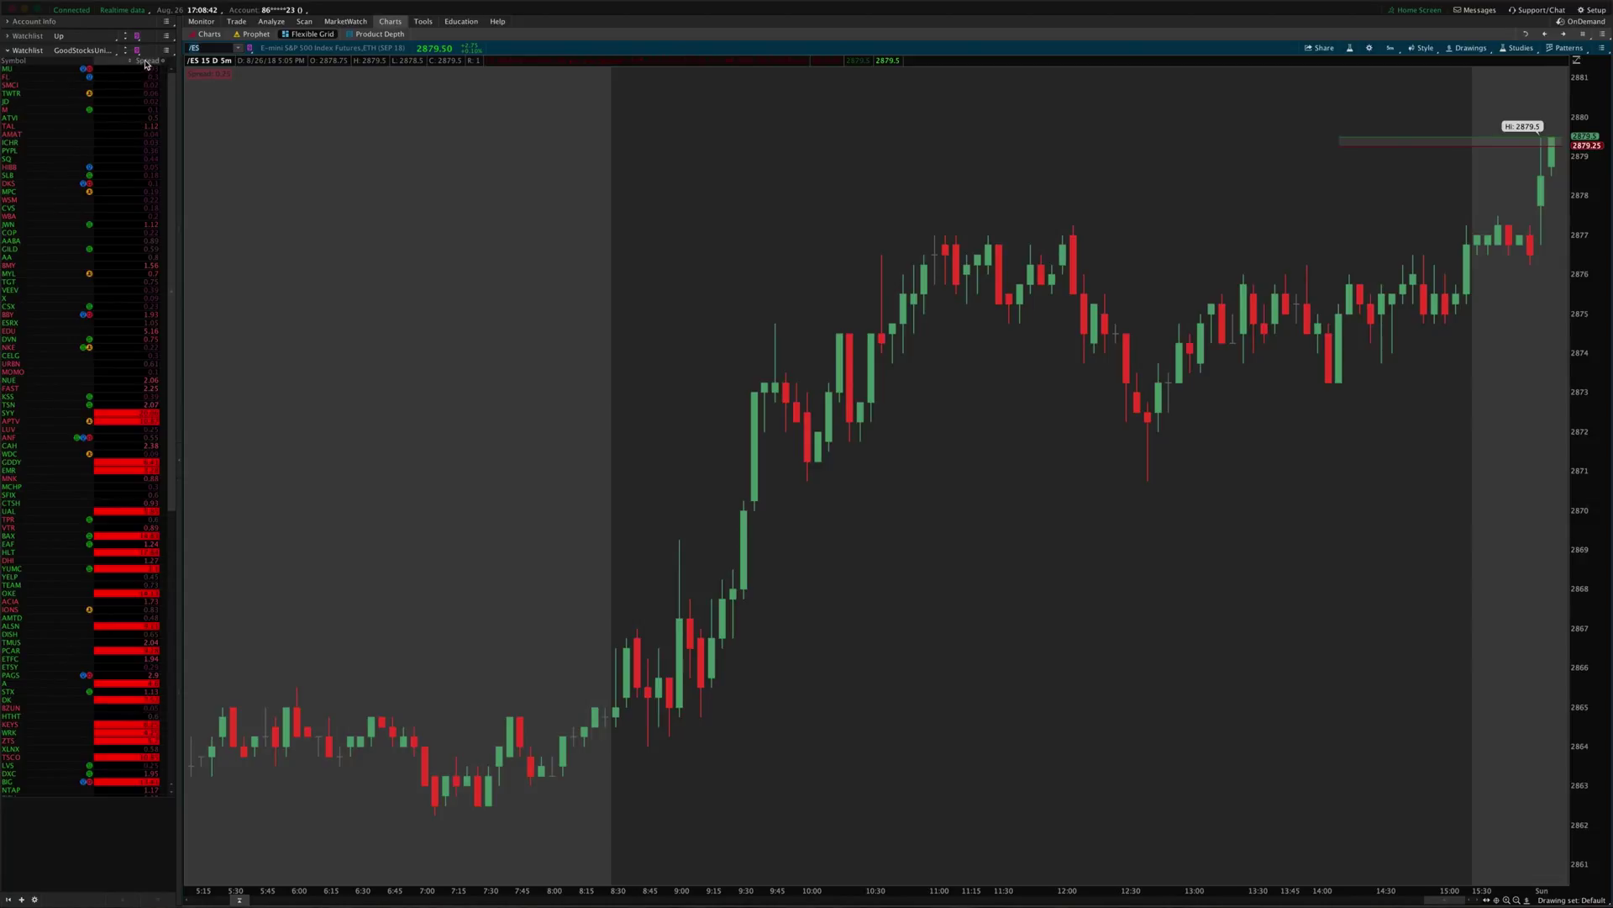
- Open the Spread column's formula in the Custom Quote Formula editor and centre the window
right_click(145, 64)
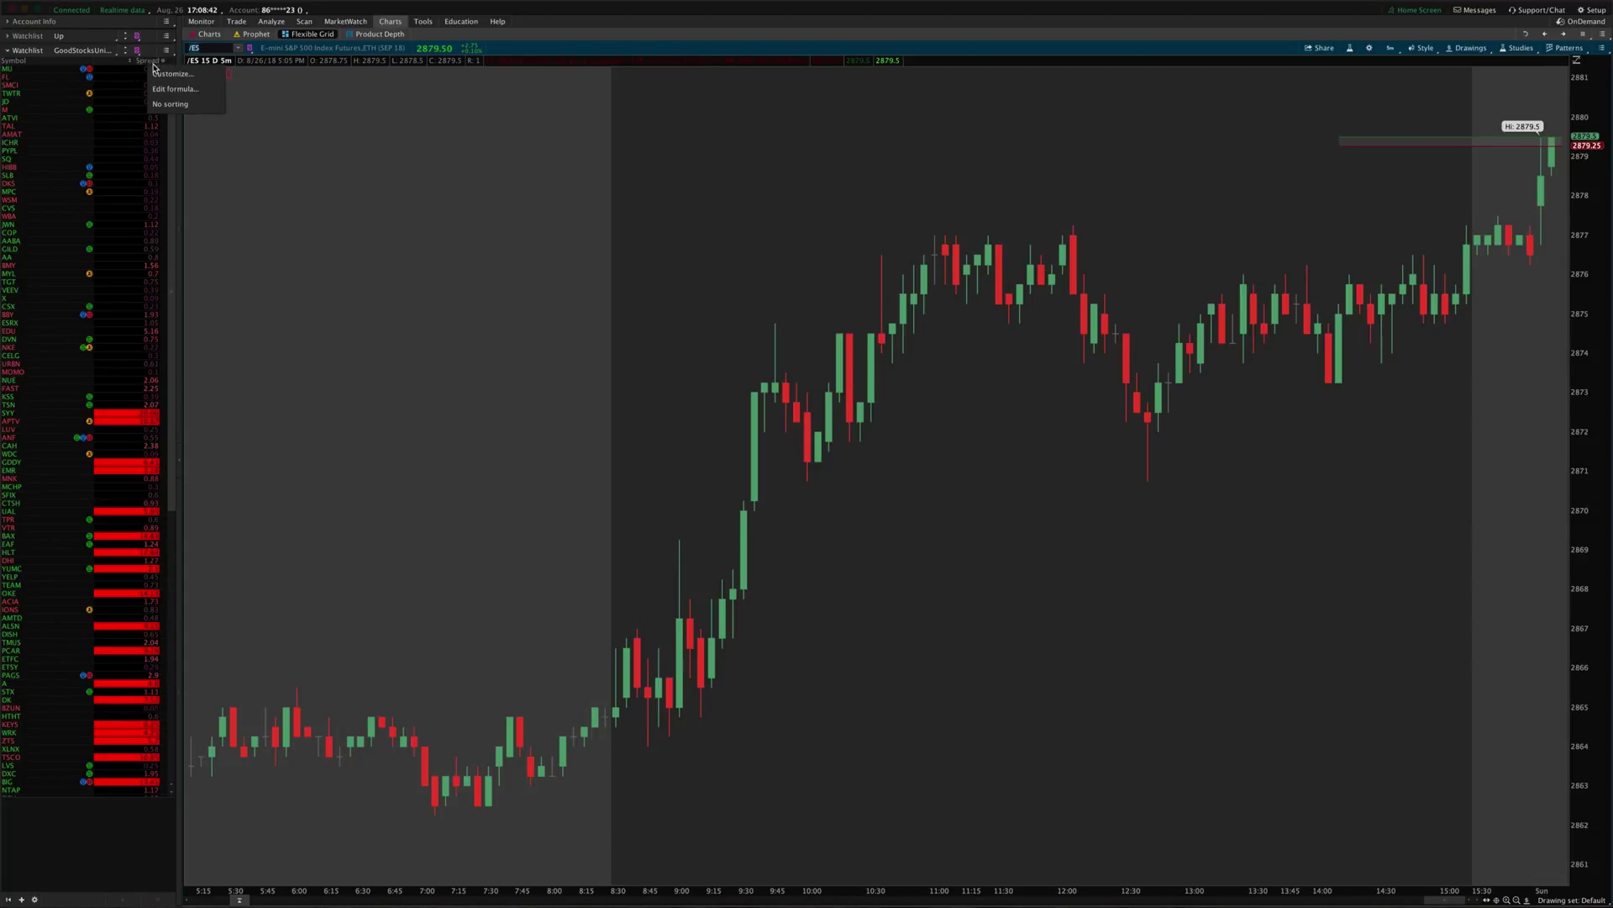
click(193, 89)
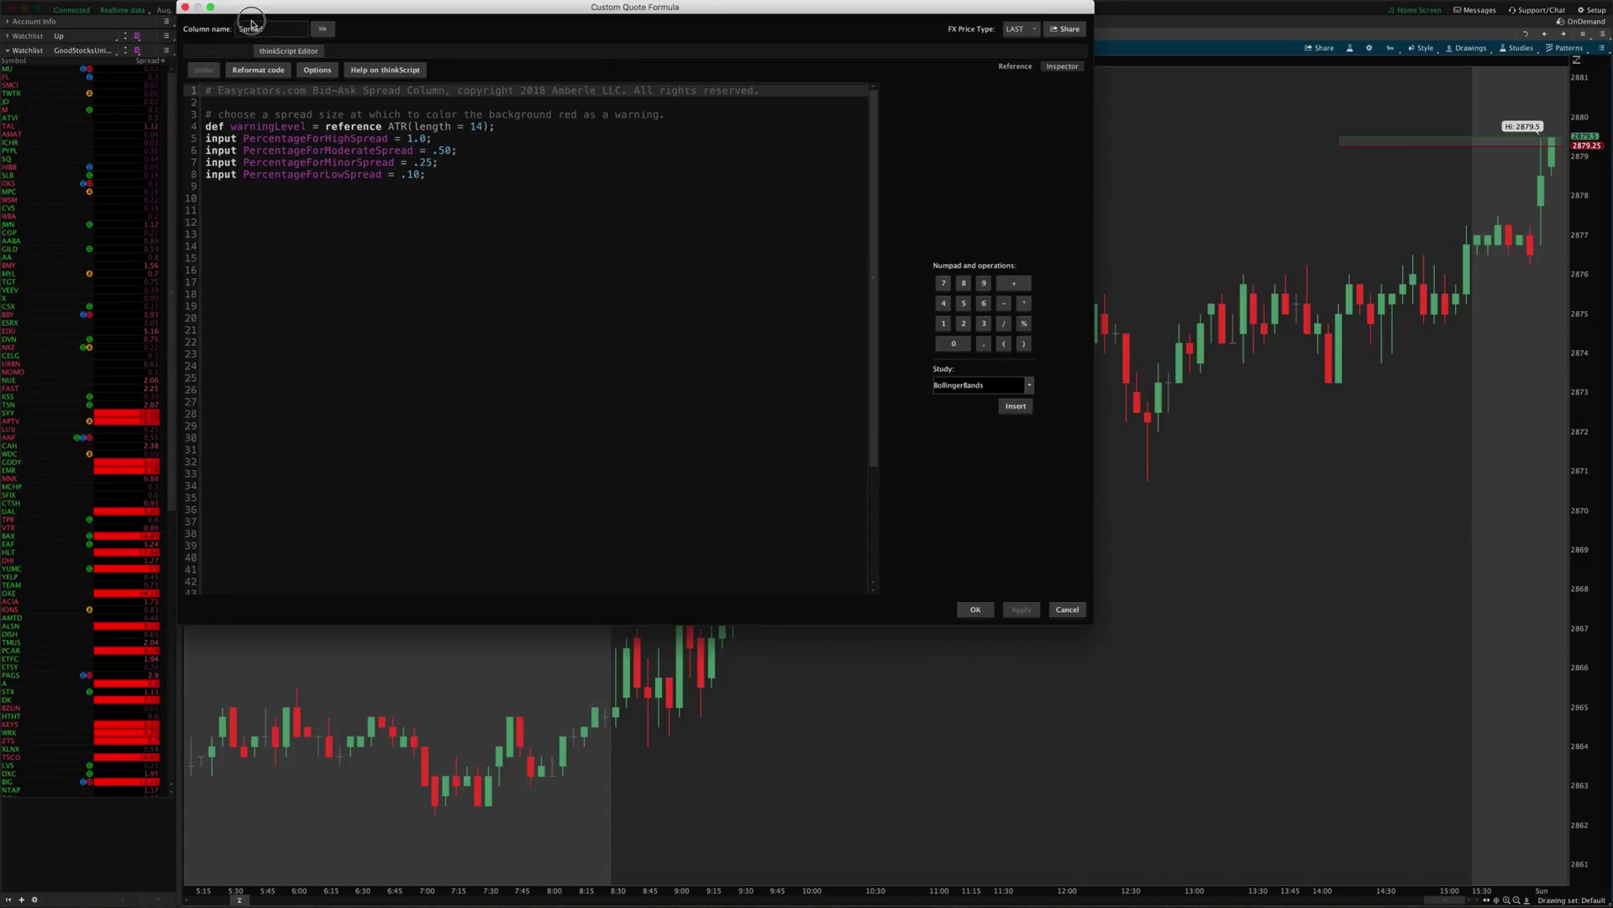
drag(246, 8, 375, 177)
double_click(400, 292)
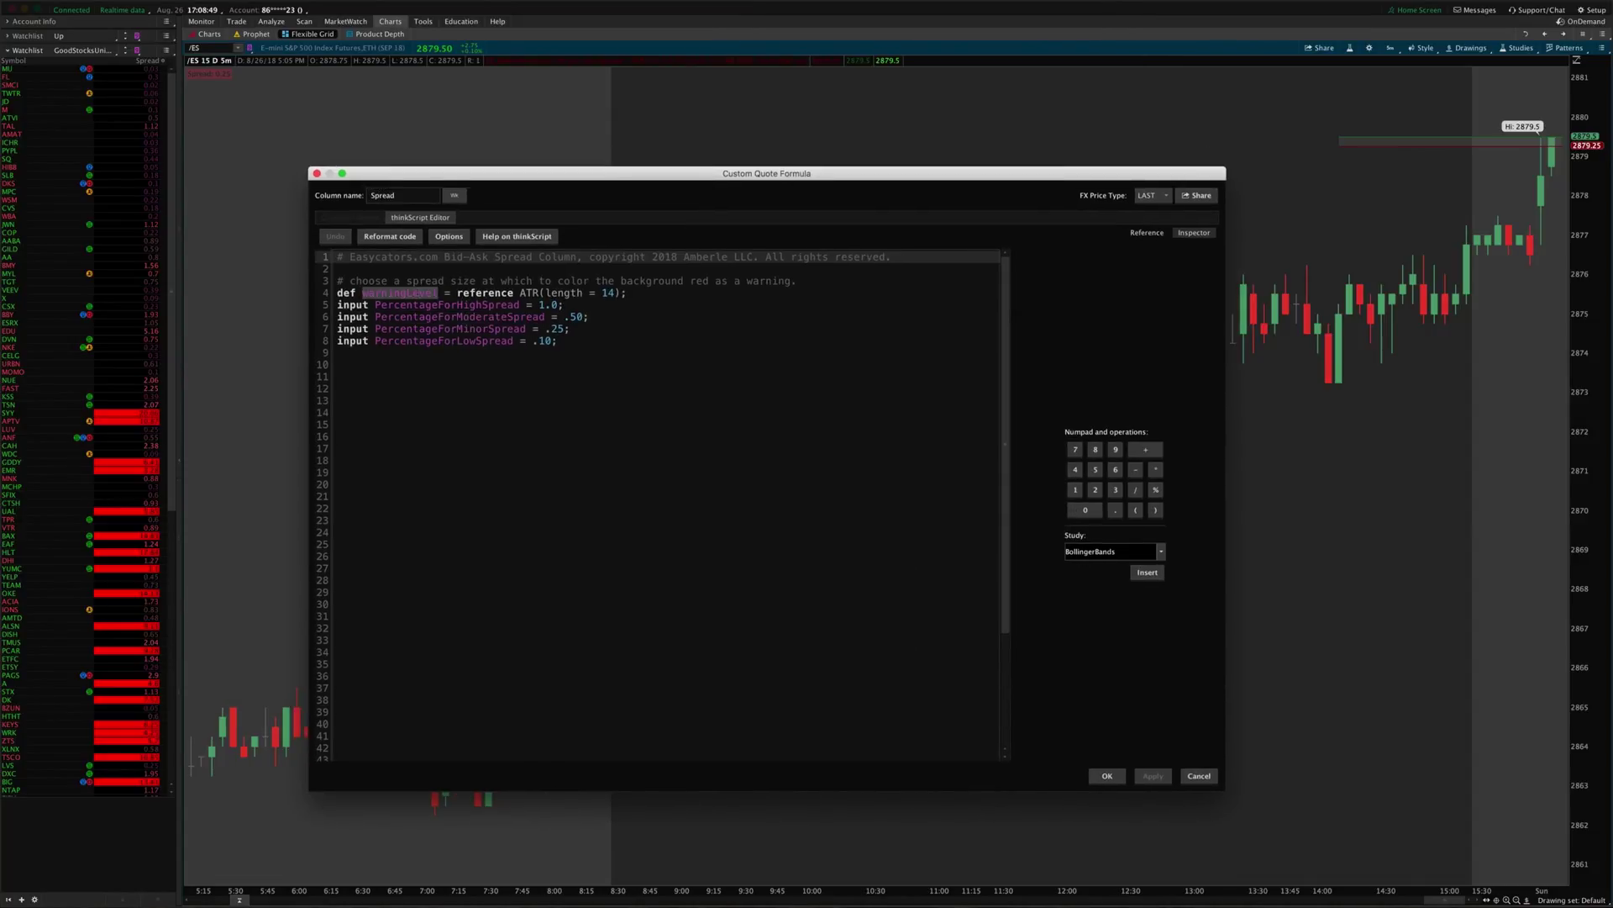
click(394, 267)
- Set the Spread formula's aggregation period to 5 Min and apply it to the watchlist
click(454, 195)
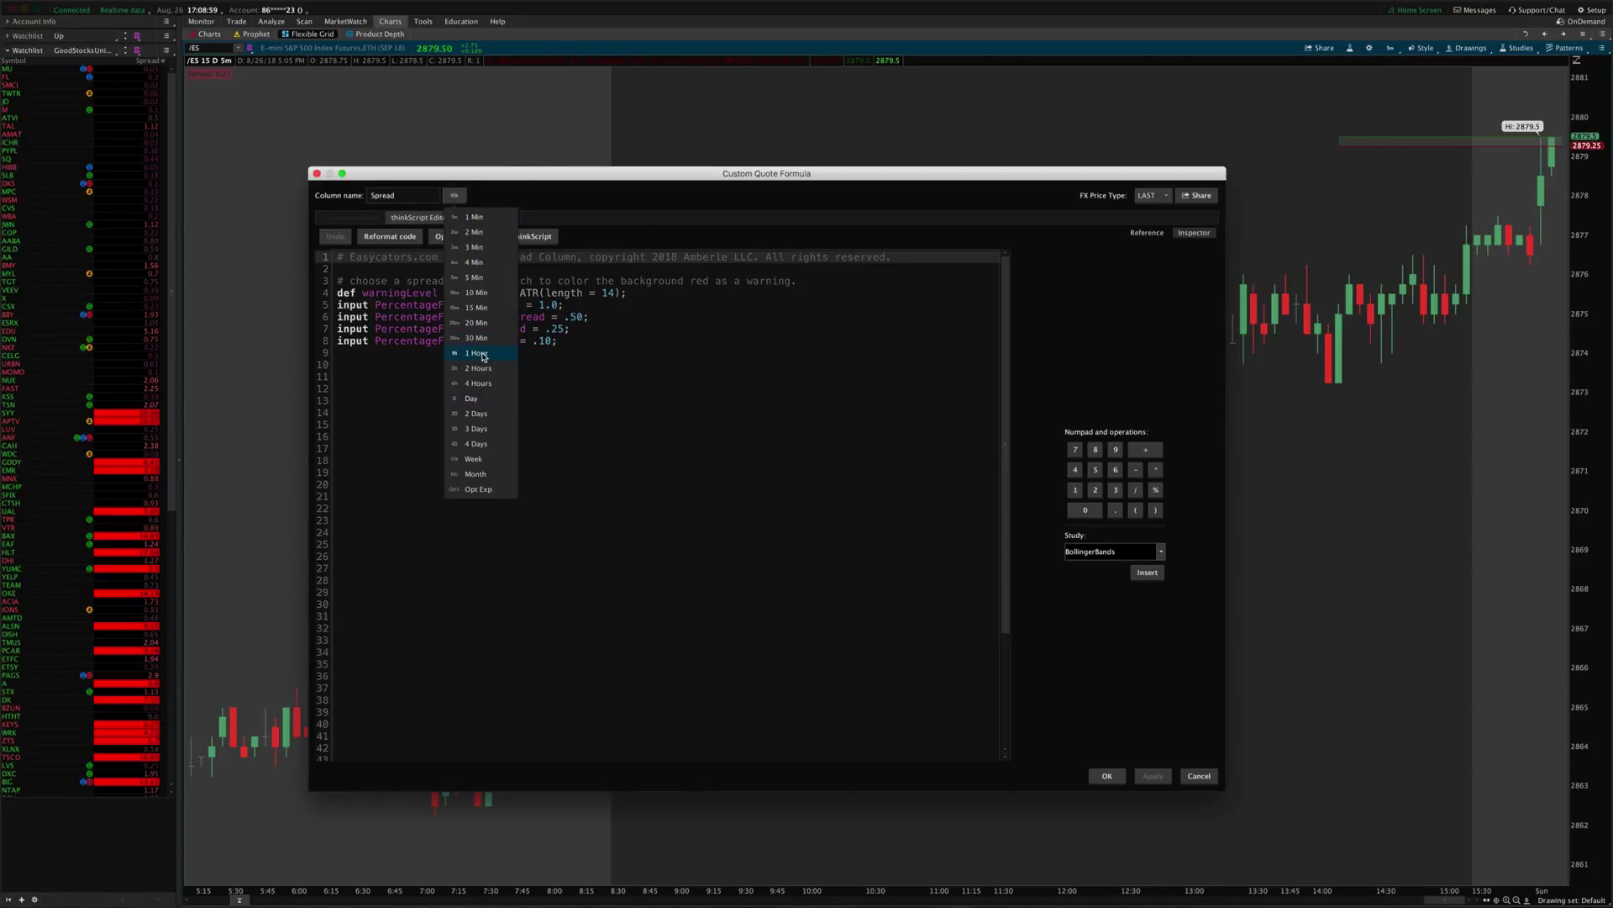
click(473, 278)
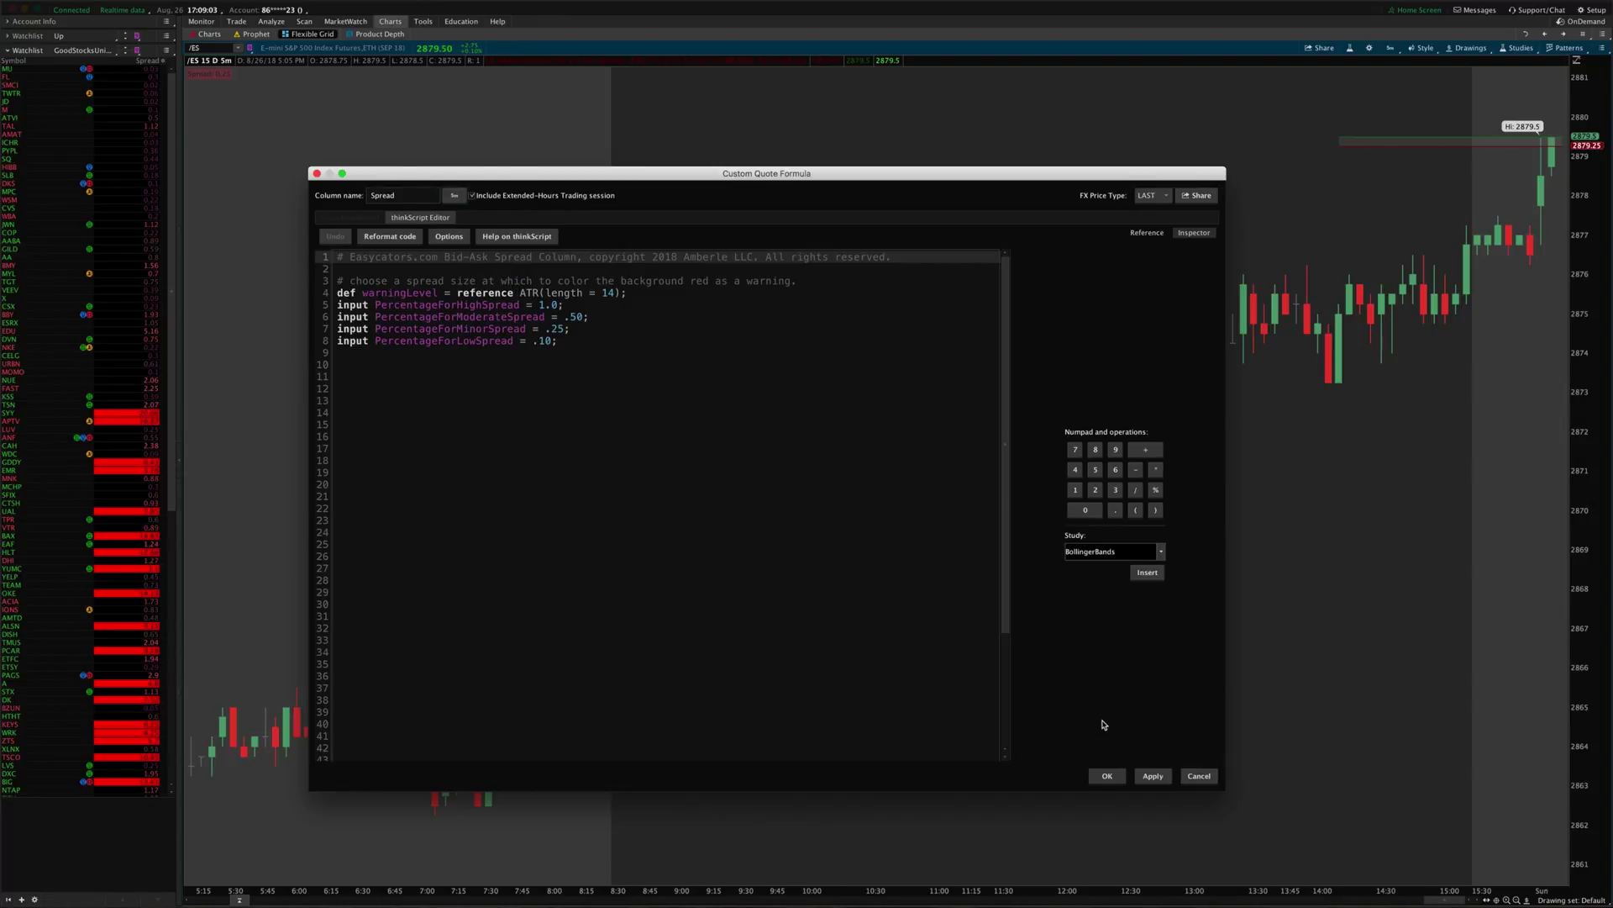
click(1153, 775)
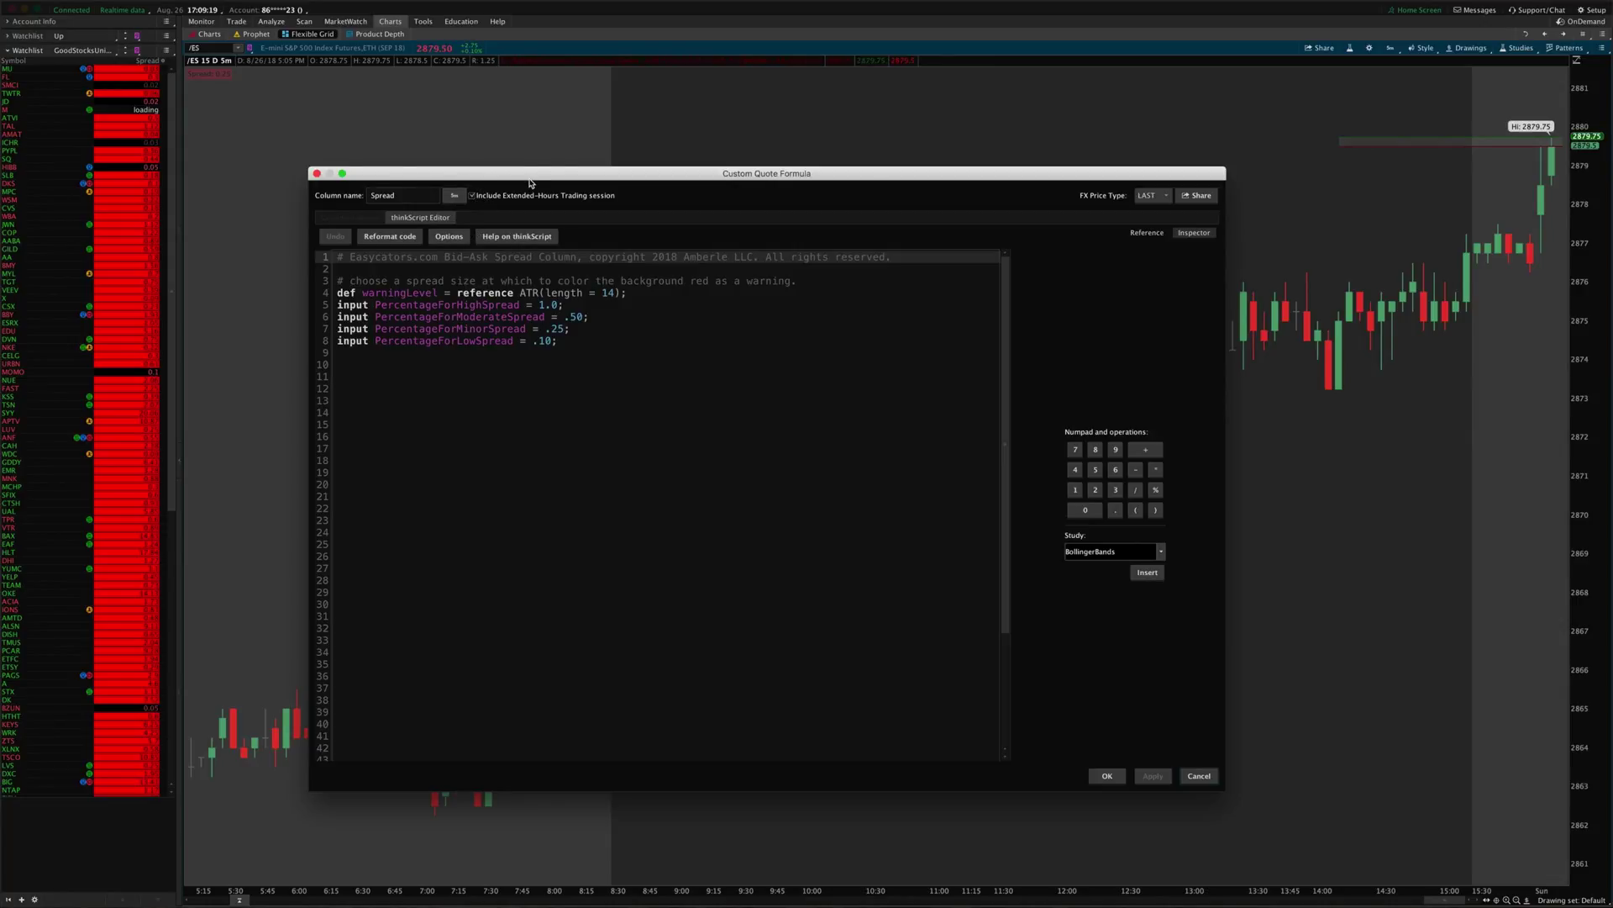
drag(551, 176, 541, 145)
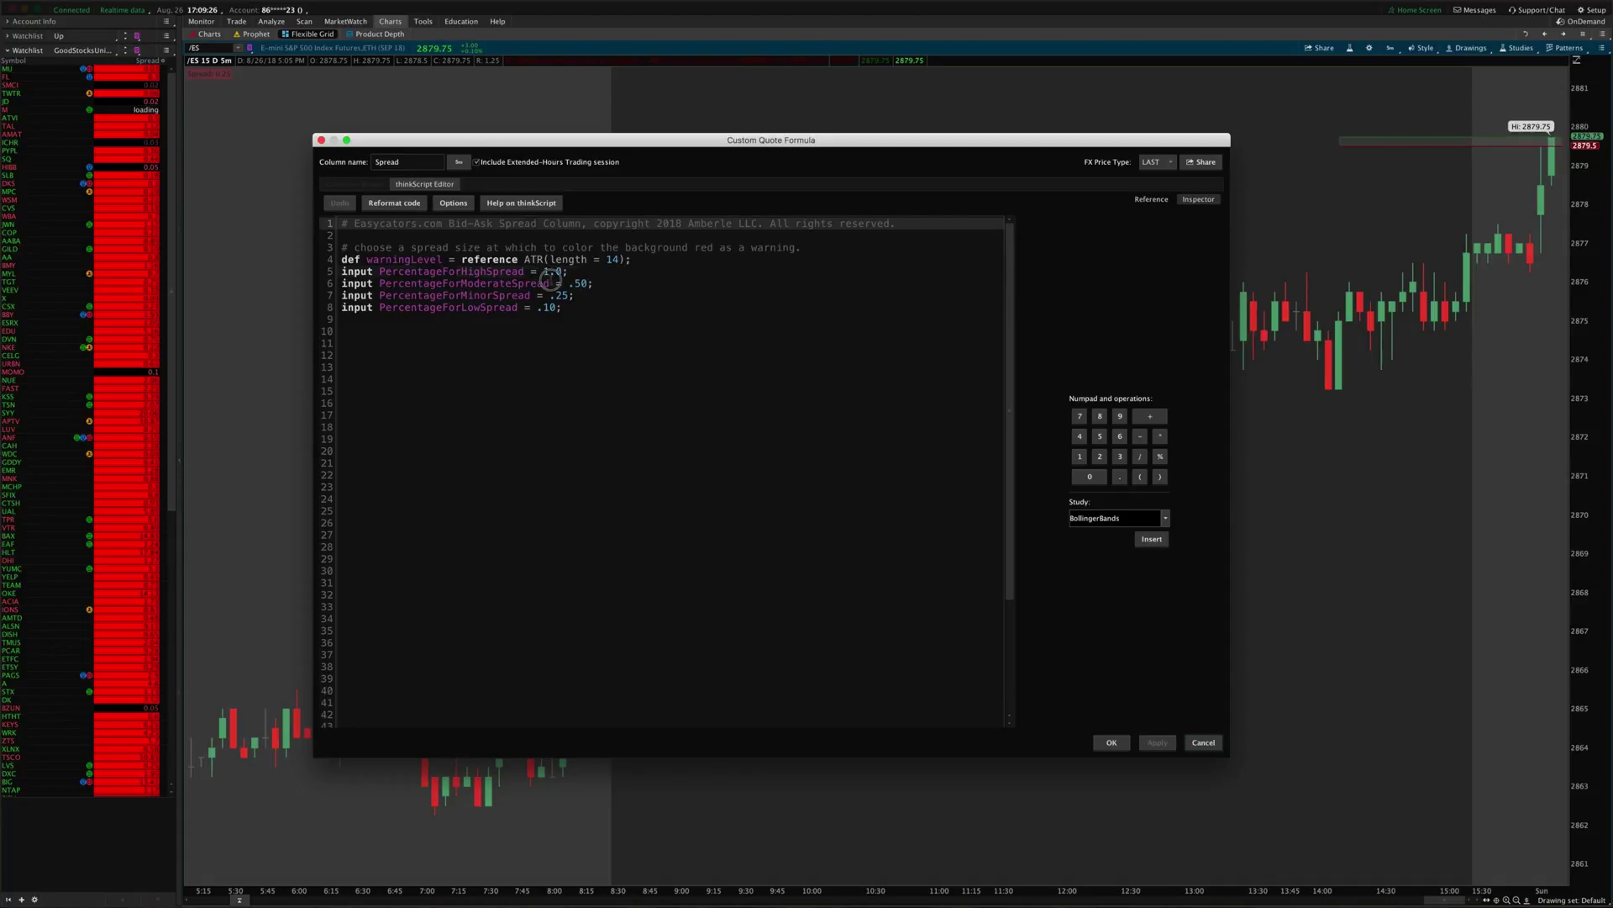
drag(542, 272, 583, 313)
click(586, 313)
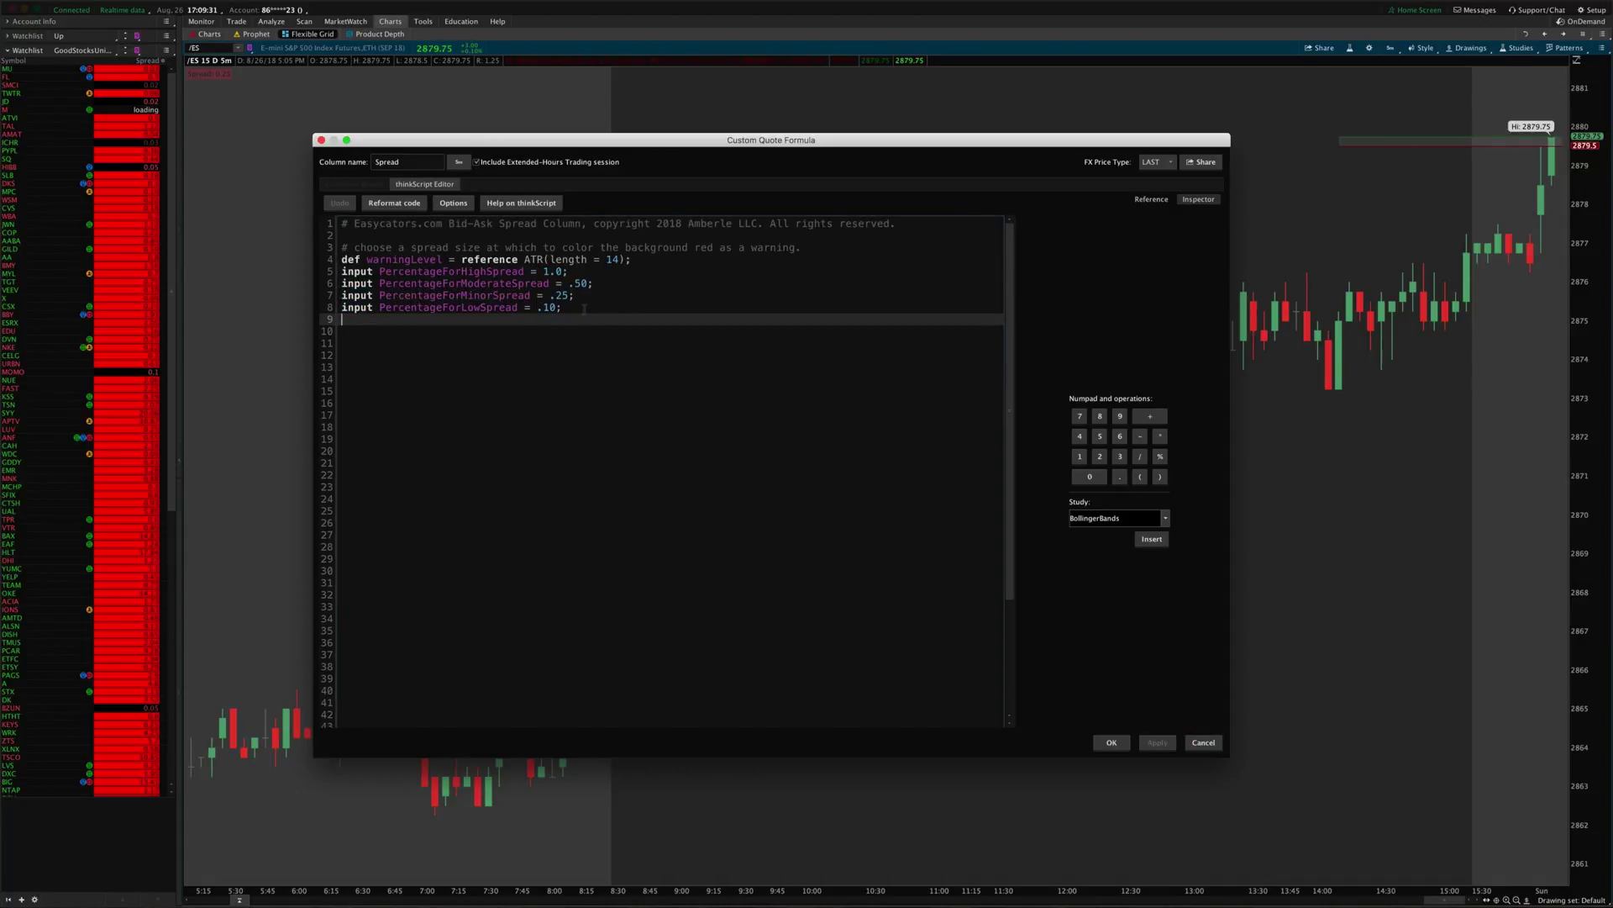
click(558, 308)
drag(558, 307, 543, 272)
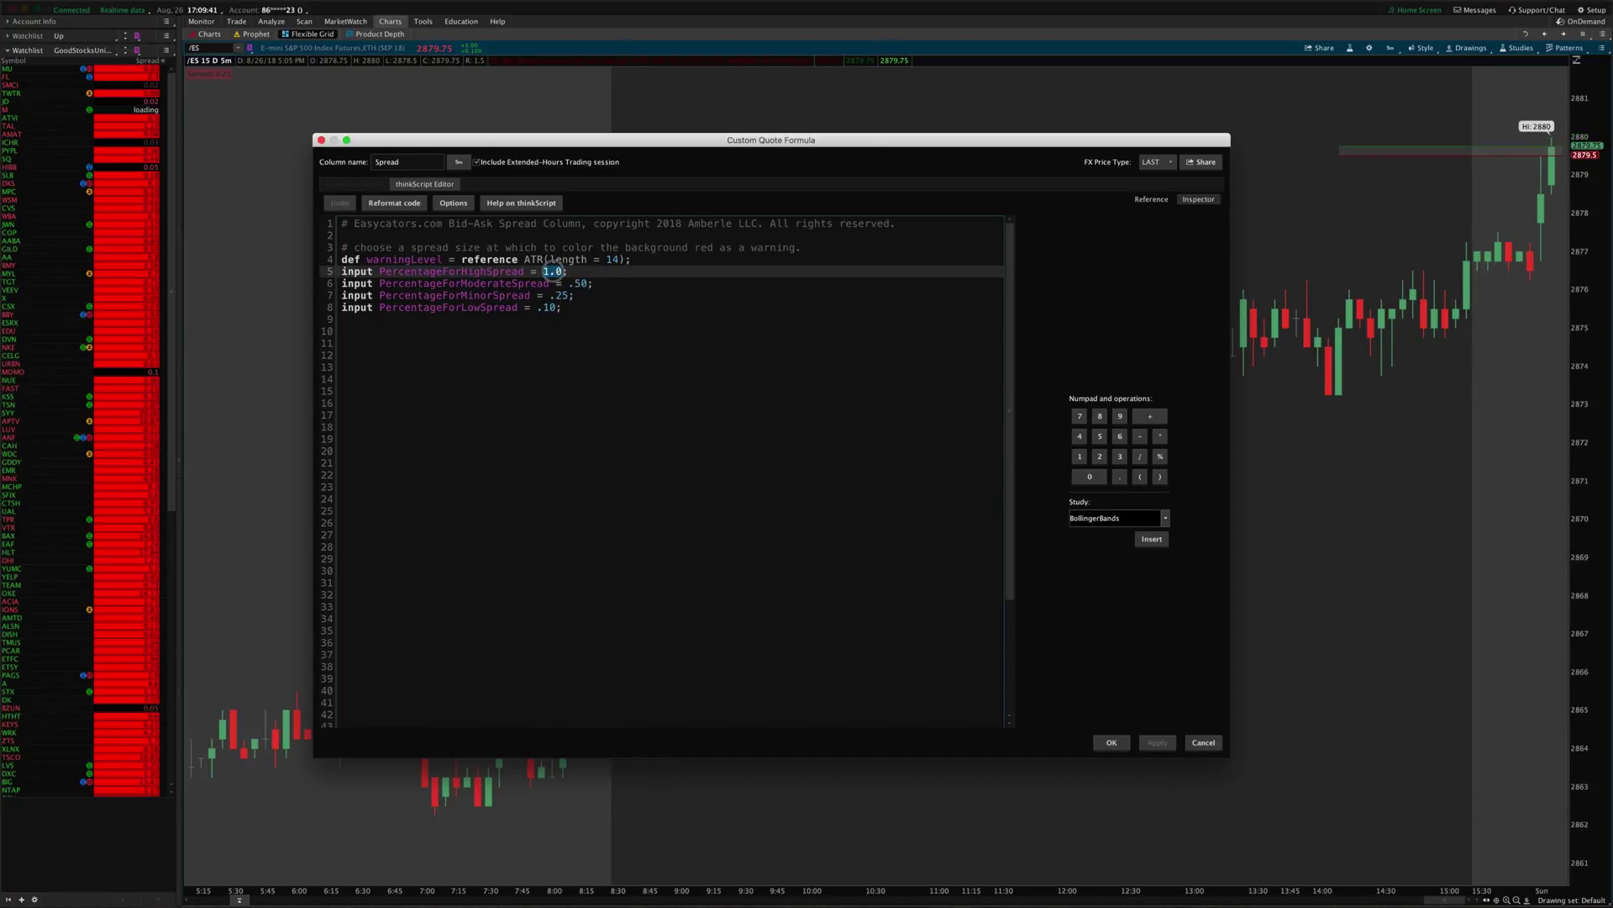
drag(524, 258, 627, 262)
click(630, 259)
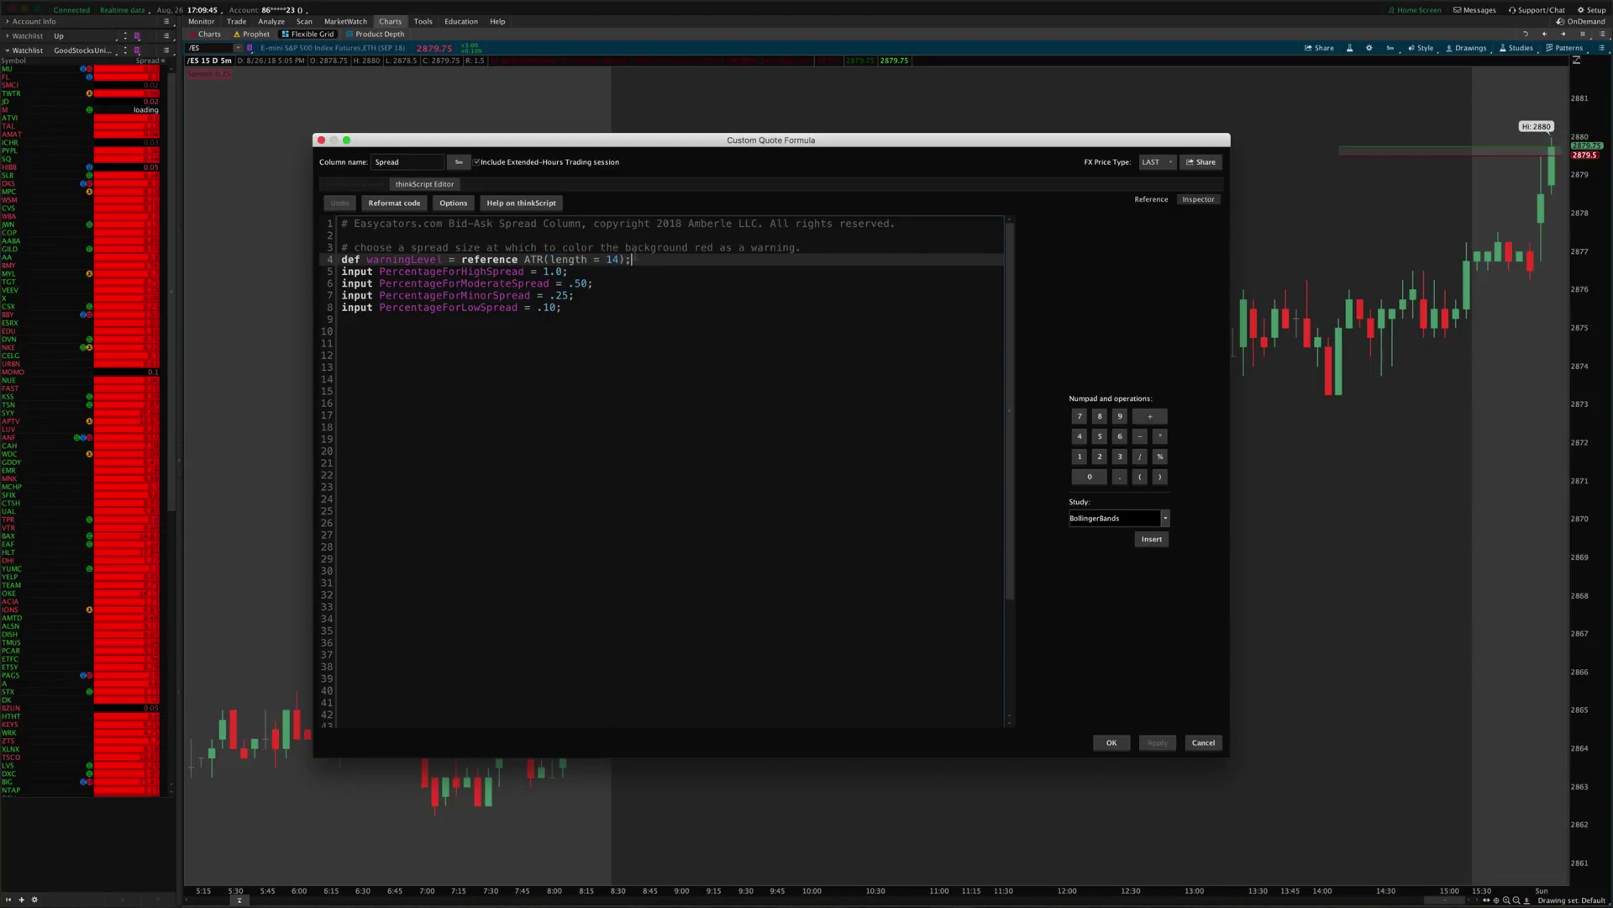
double_click(612, 258)
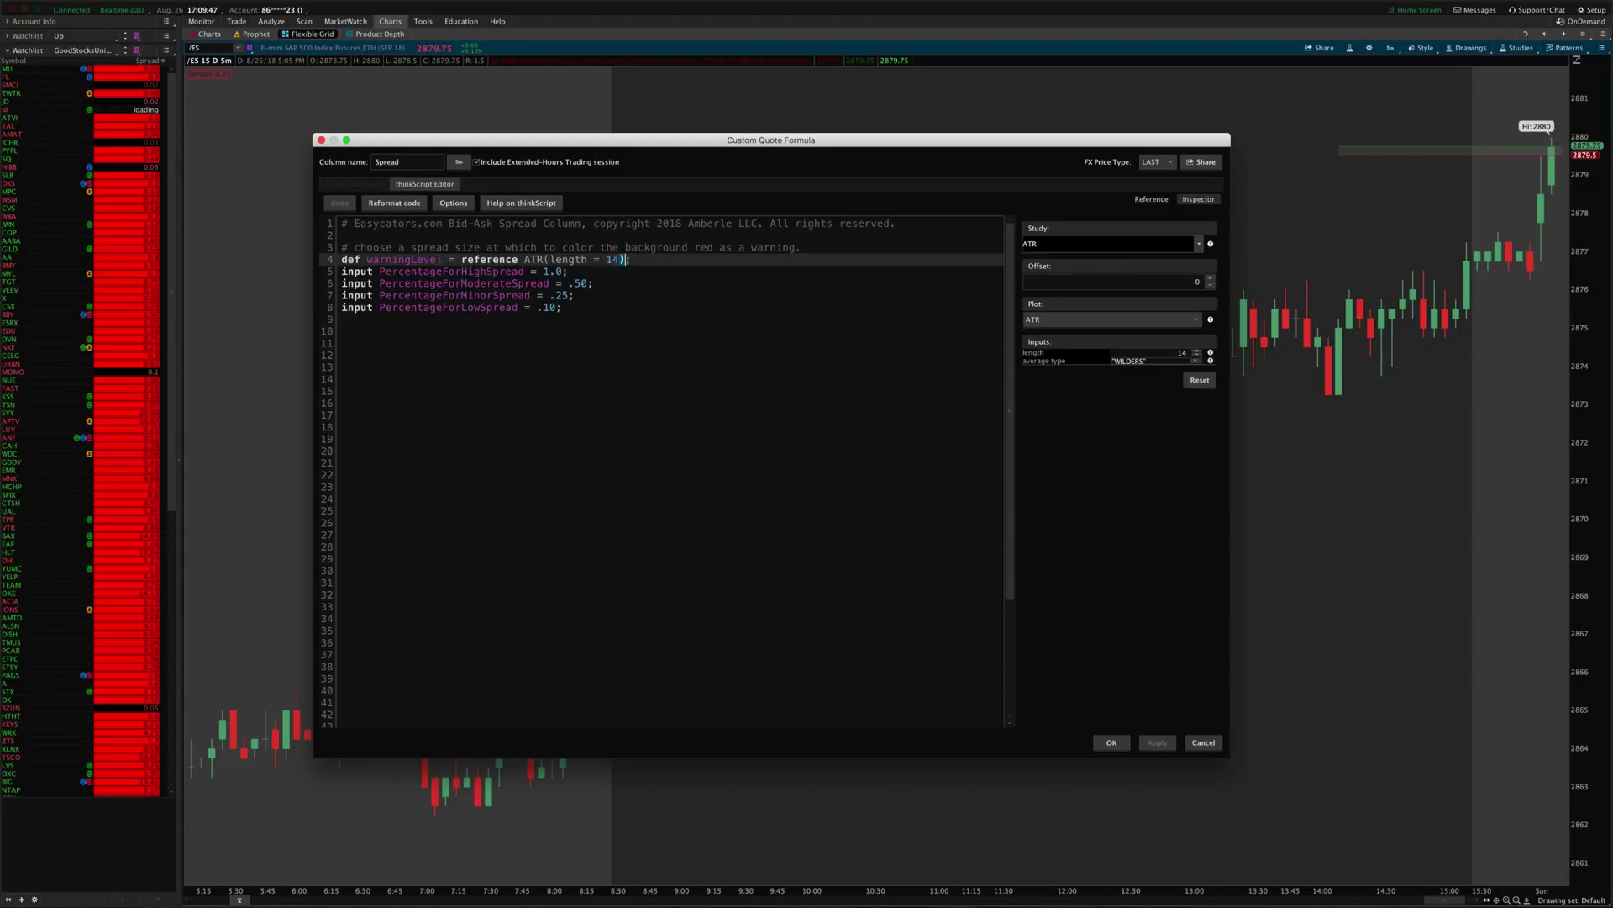
click(548, 271)
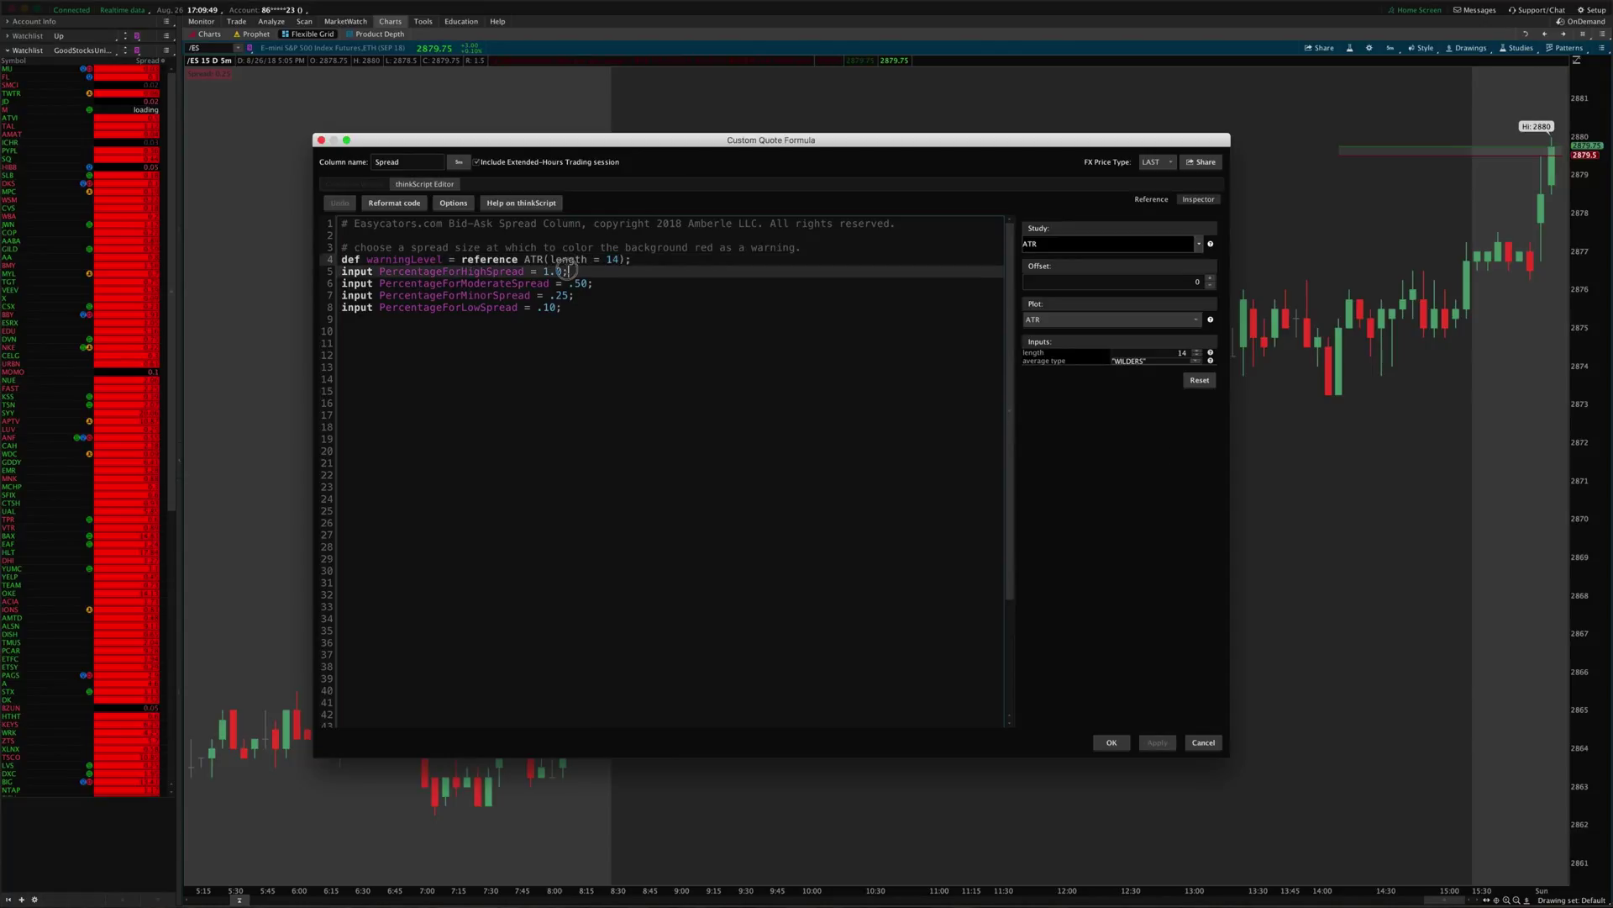
double_click(548, 271)
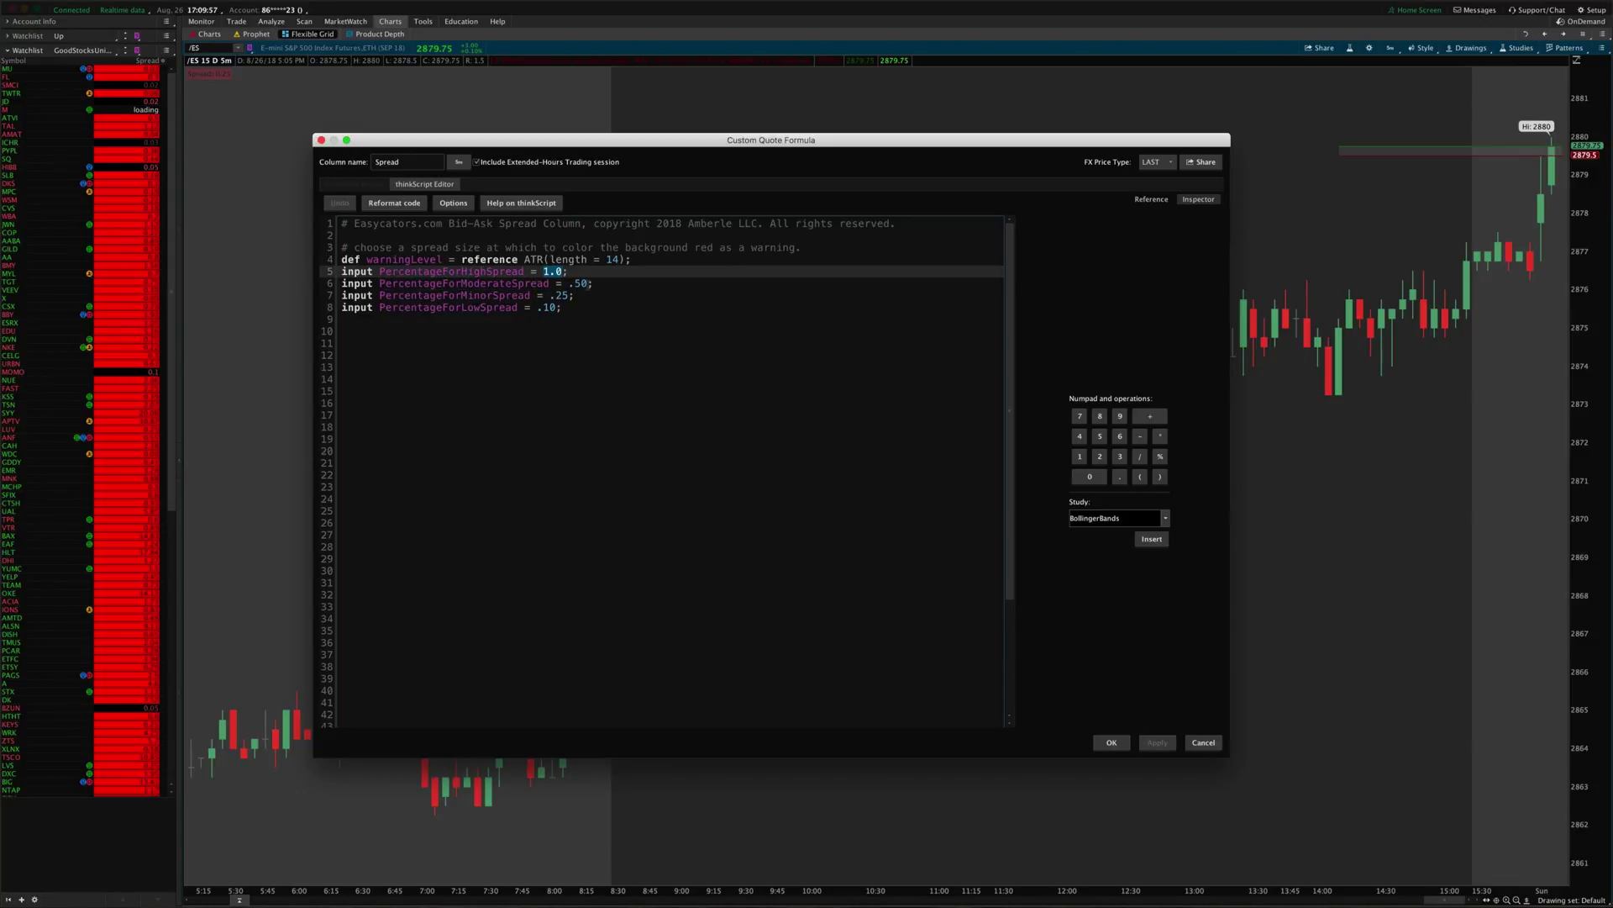
double_click(580, 283)
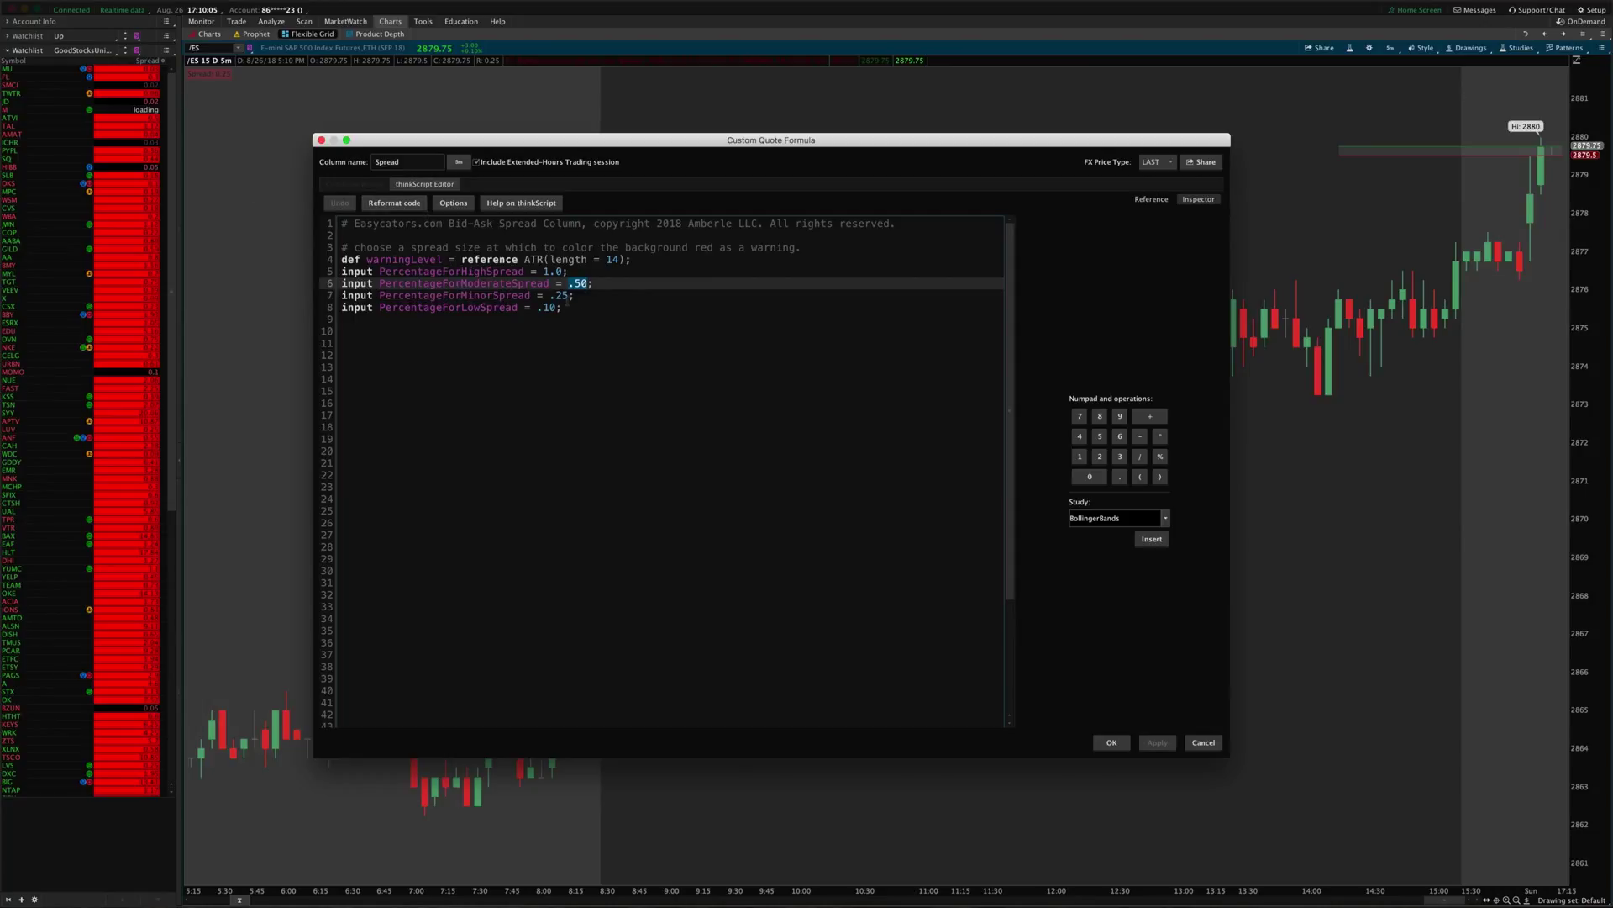
double_click(546, 308)
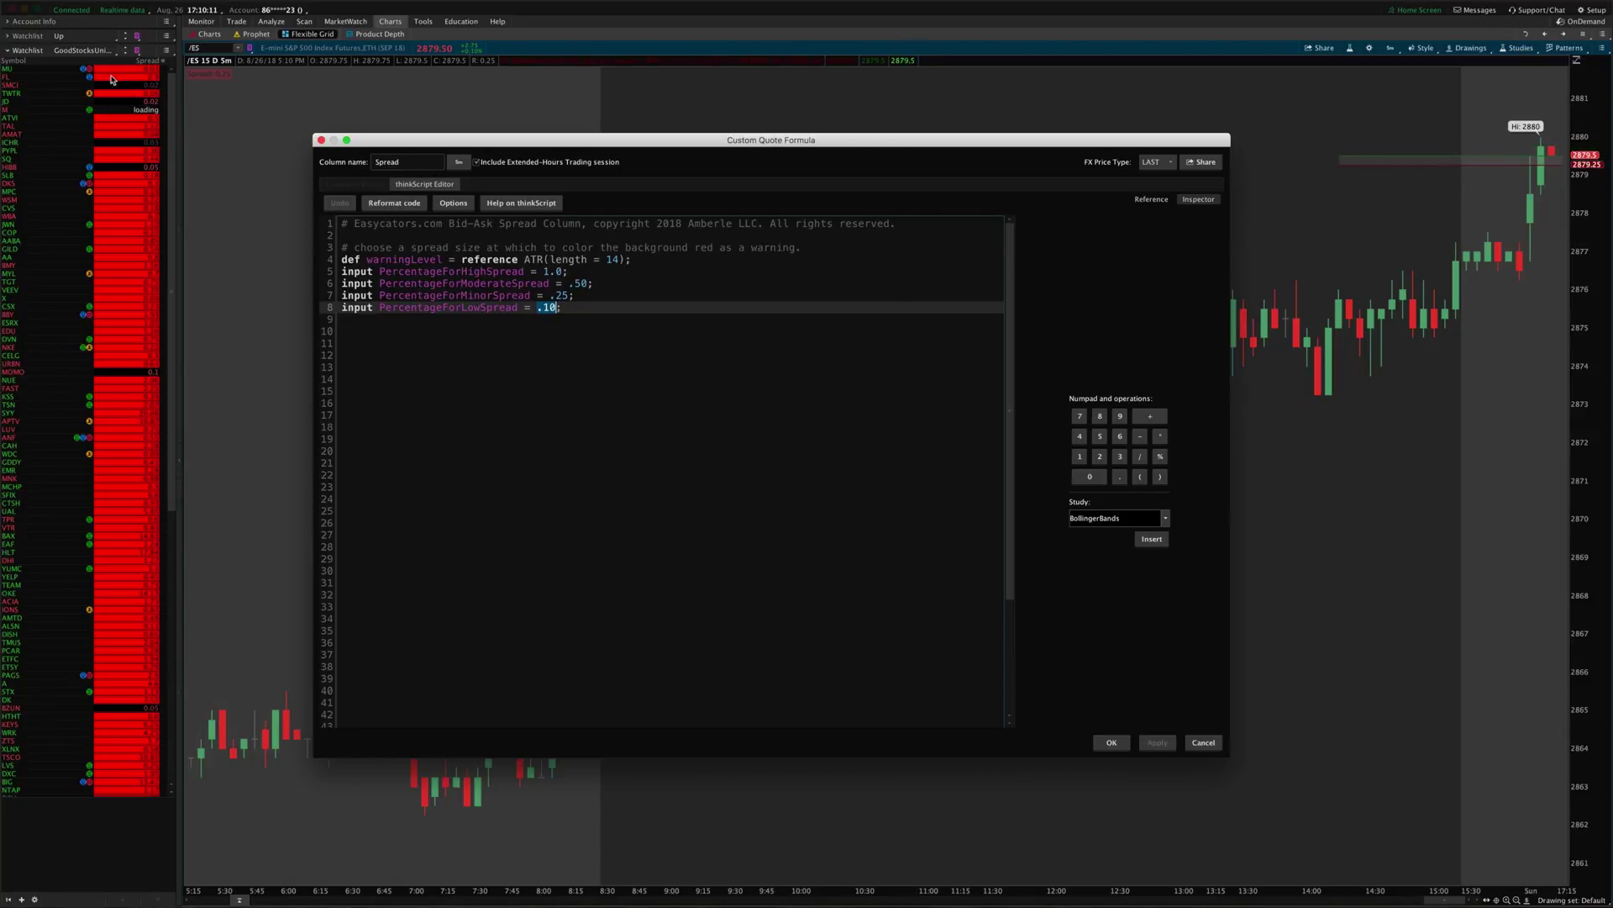
click(673, 367)
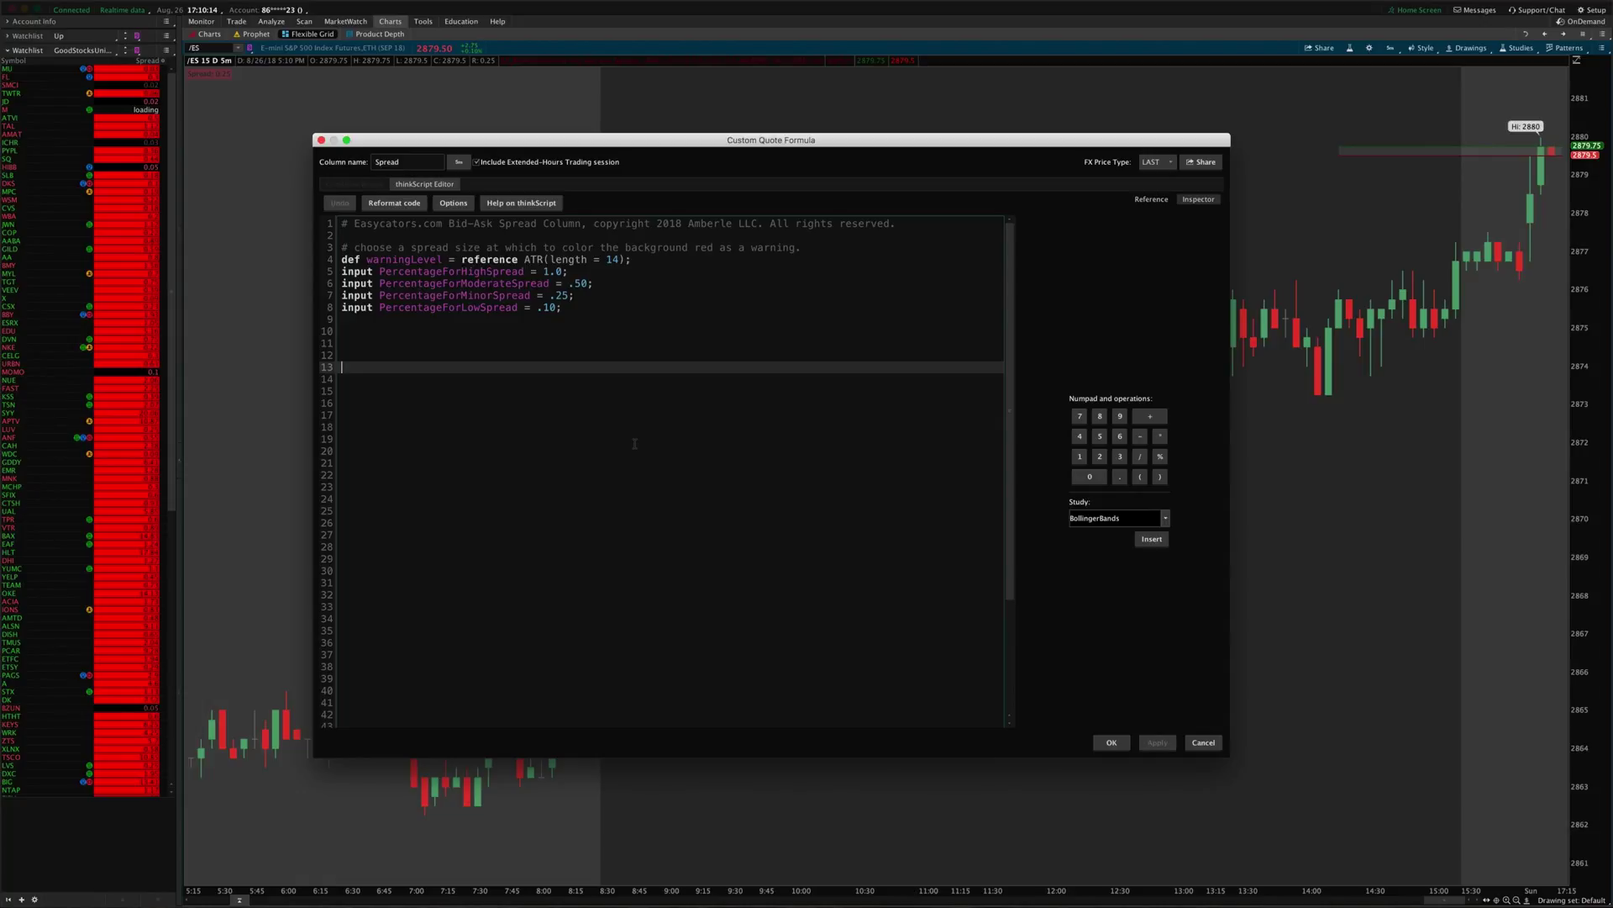
click(459, 163)
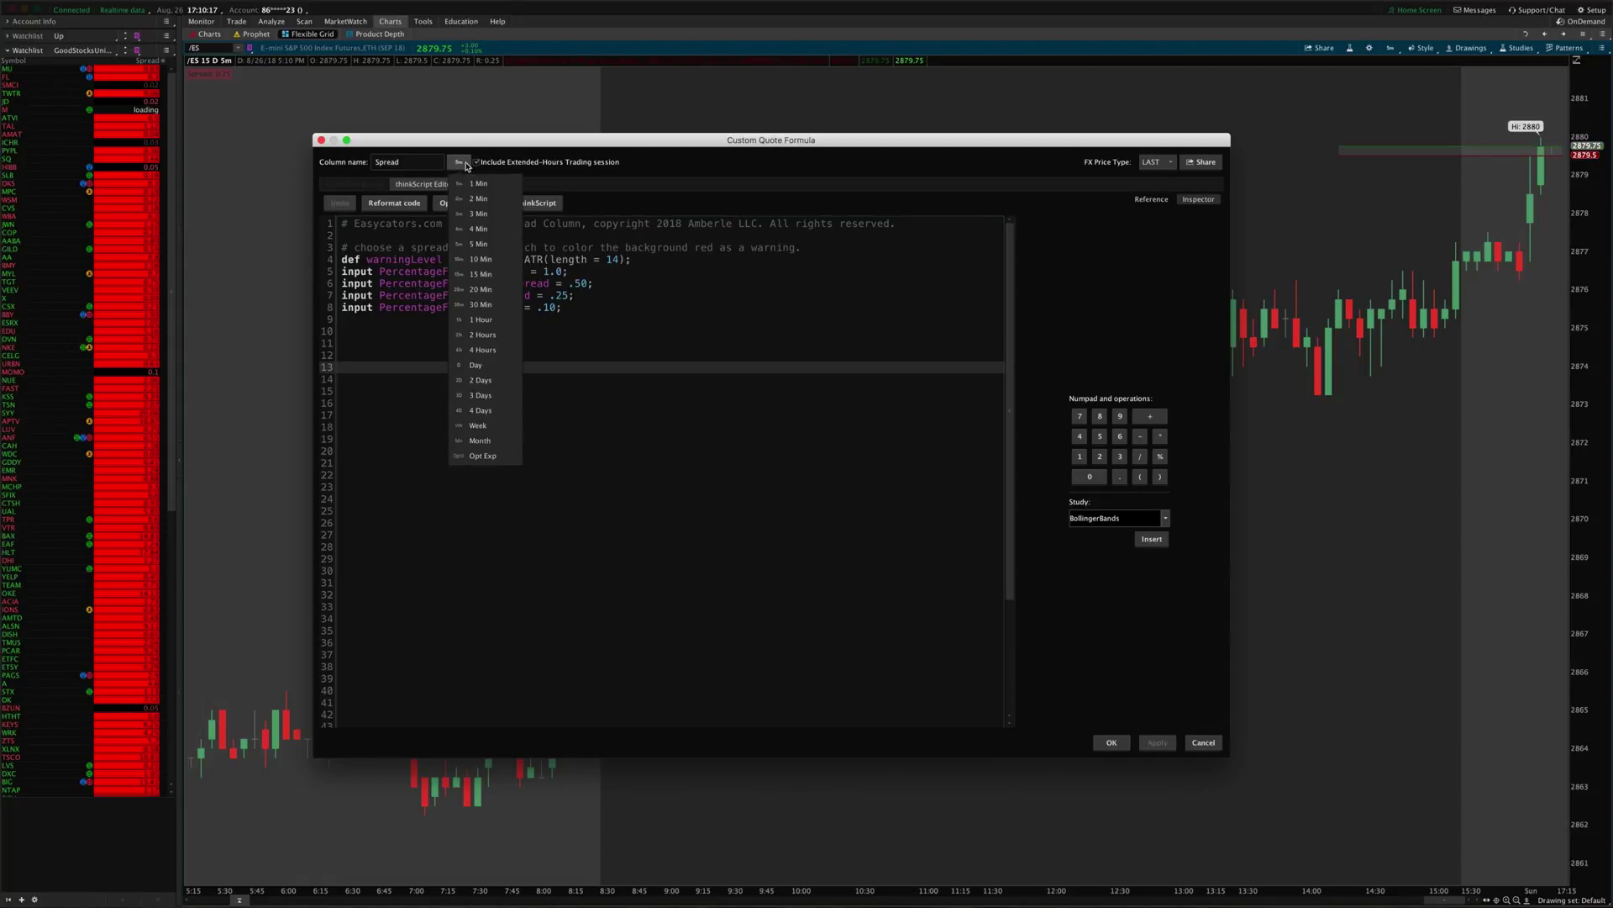
- Apply Week aggregation to the Spread formula, then inspect the ATR reference on line 4
click(501, 425)
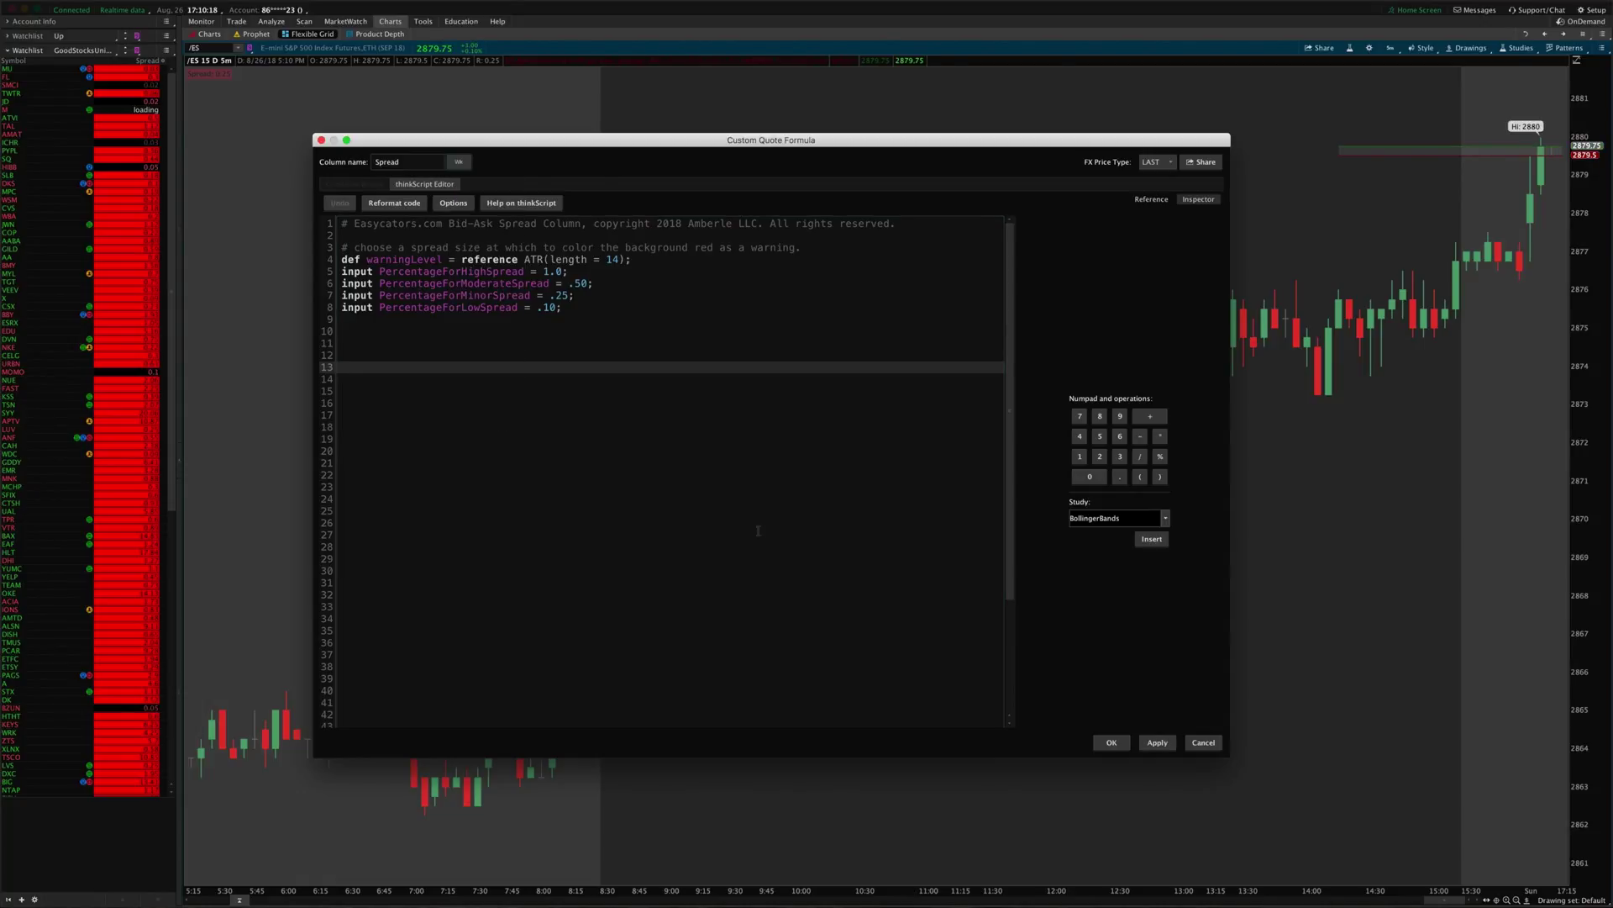
click(1157, 742)
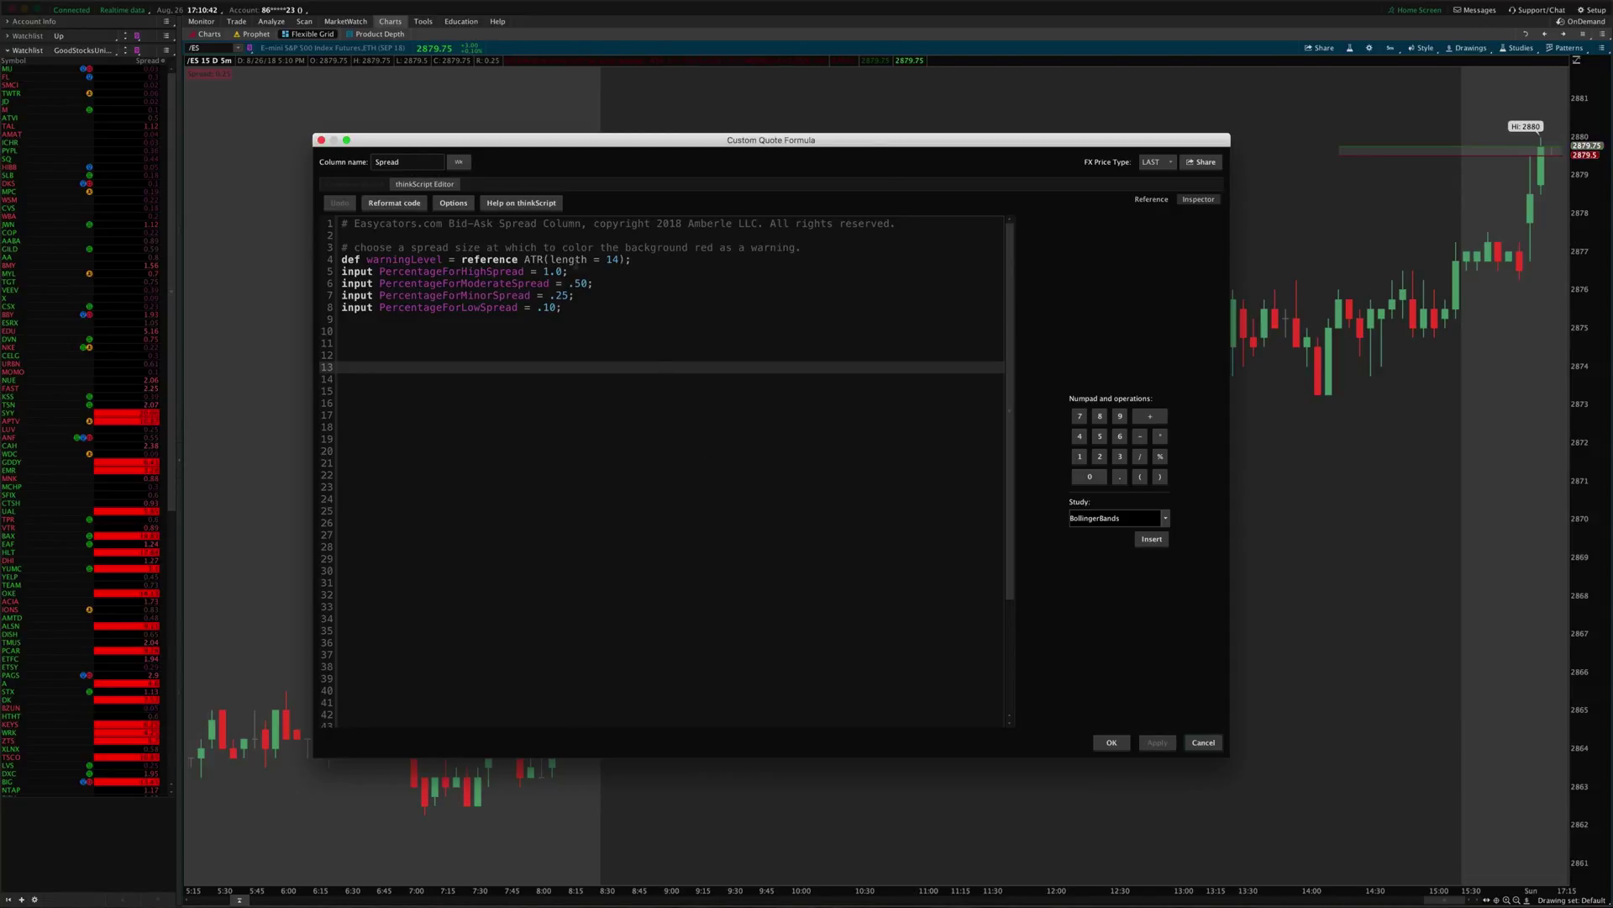
click(580, 324)
key(Up)
key(Up)
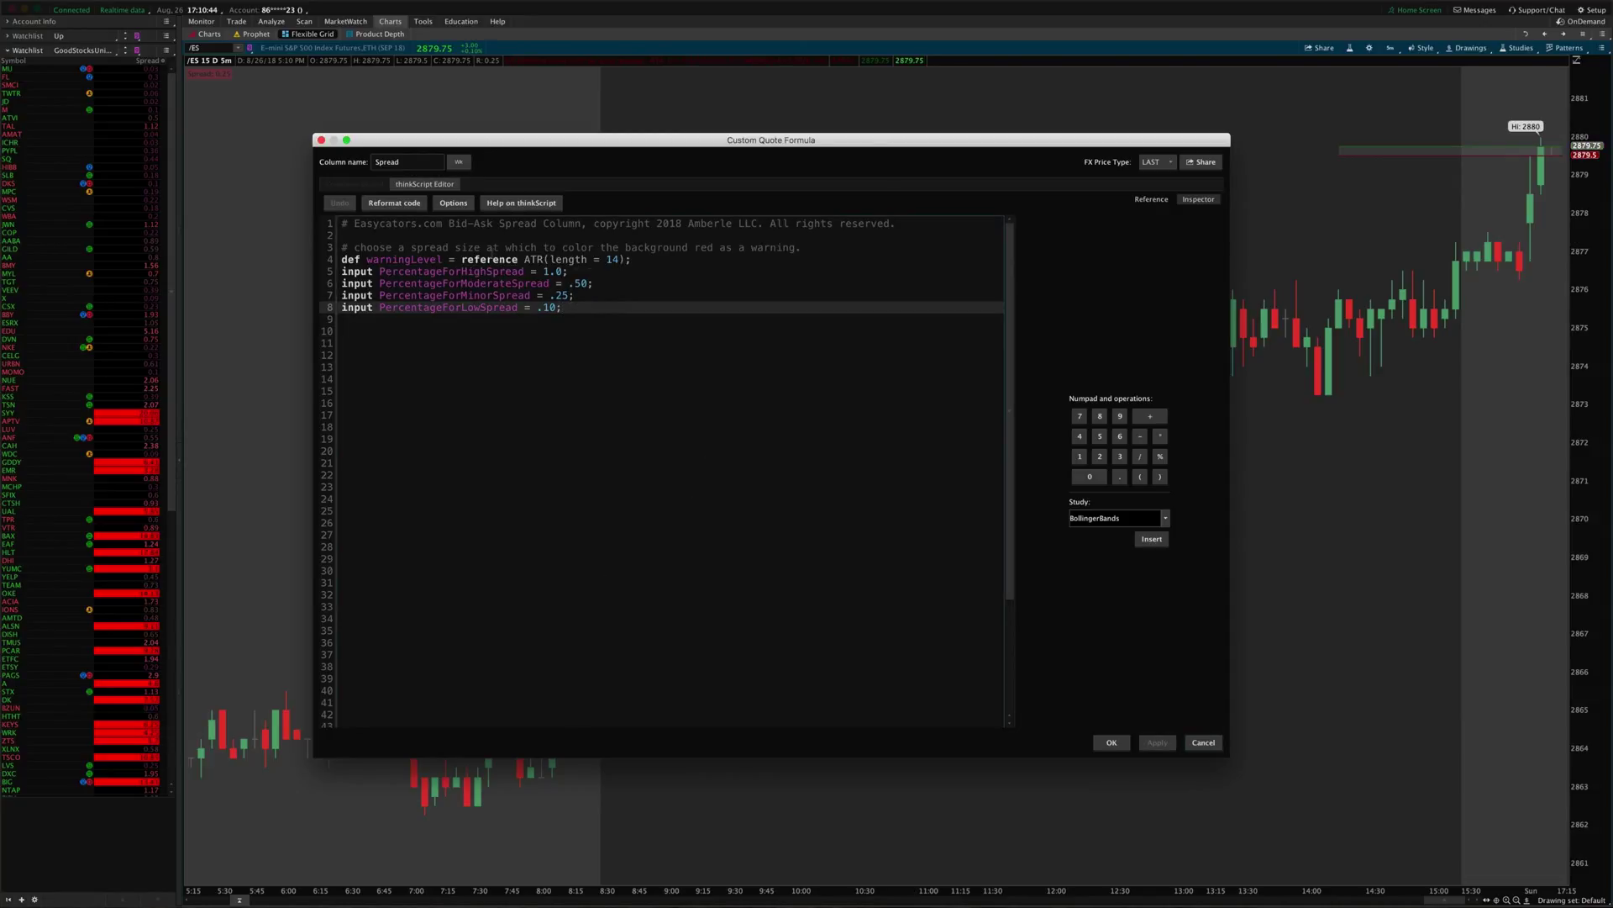
click(462, 260)
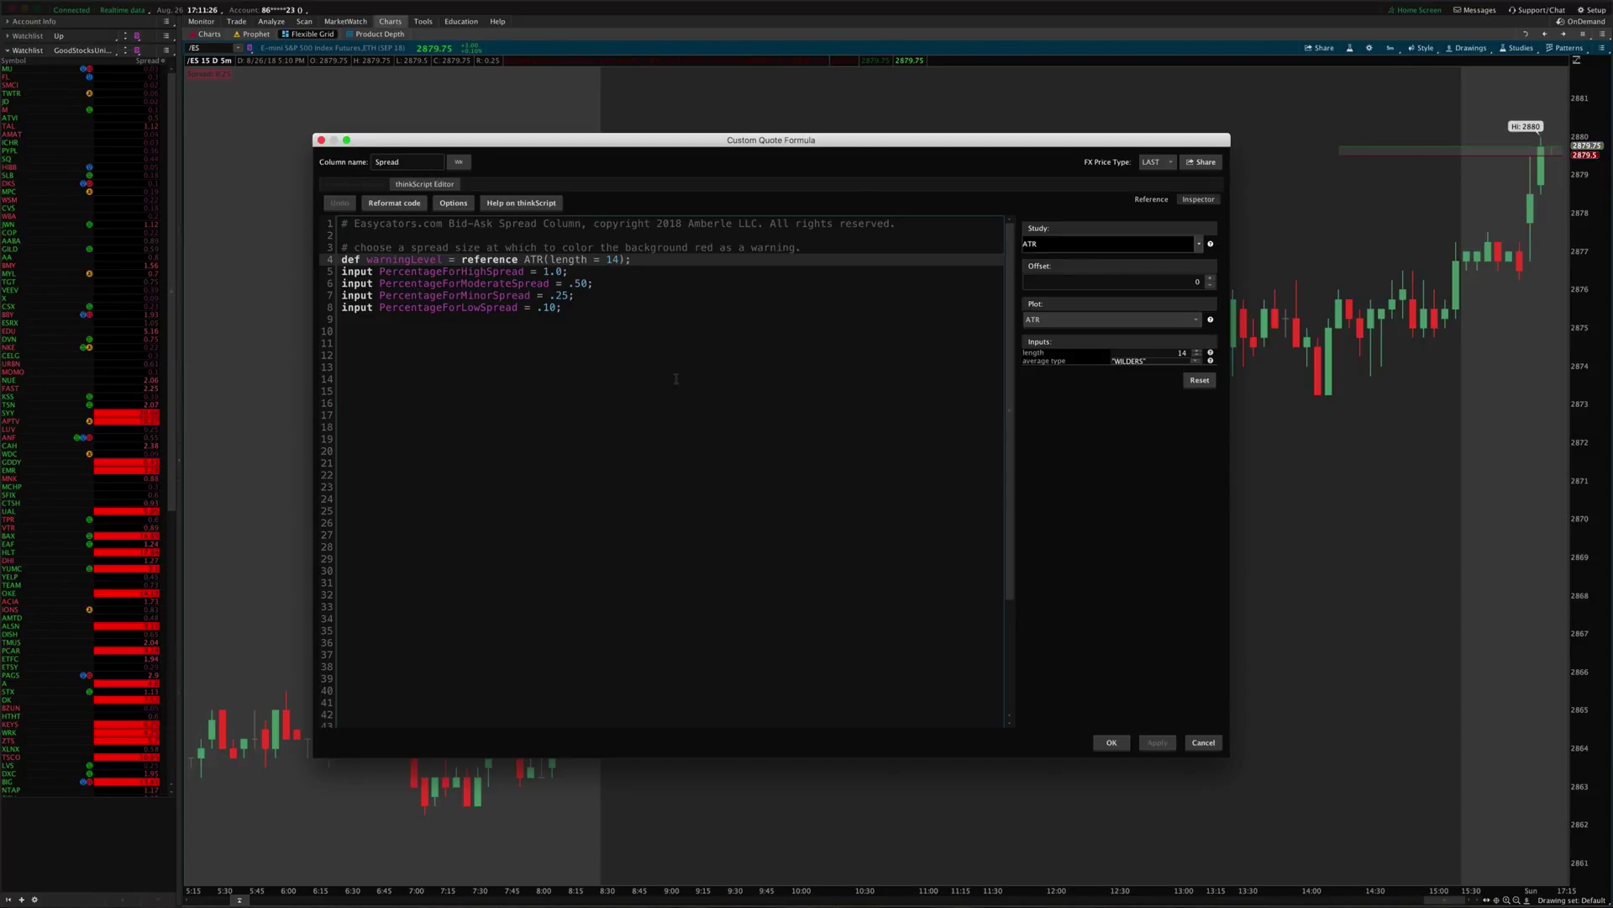
- Try editing line 4, then undo until it reads reference ATR(length = 14) again
drag(461, 258, 628, 259)
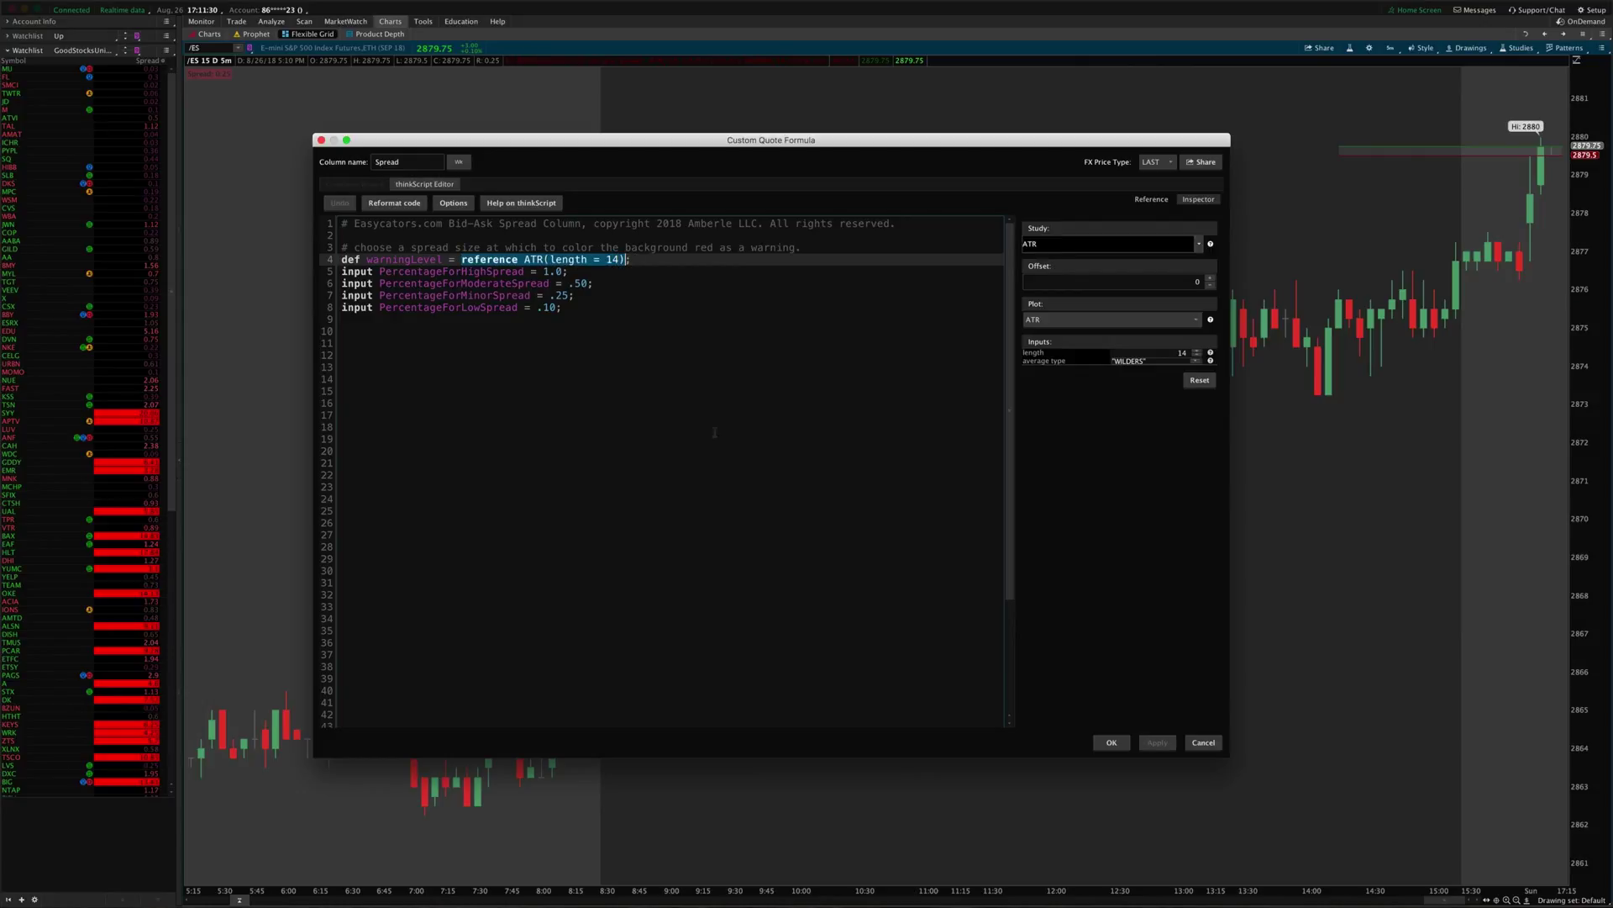
text(.10;)
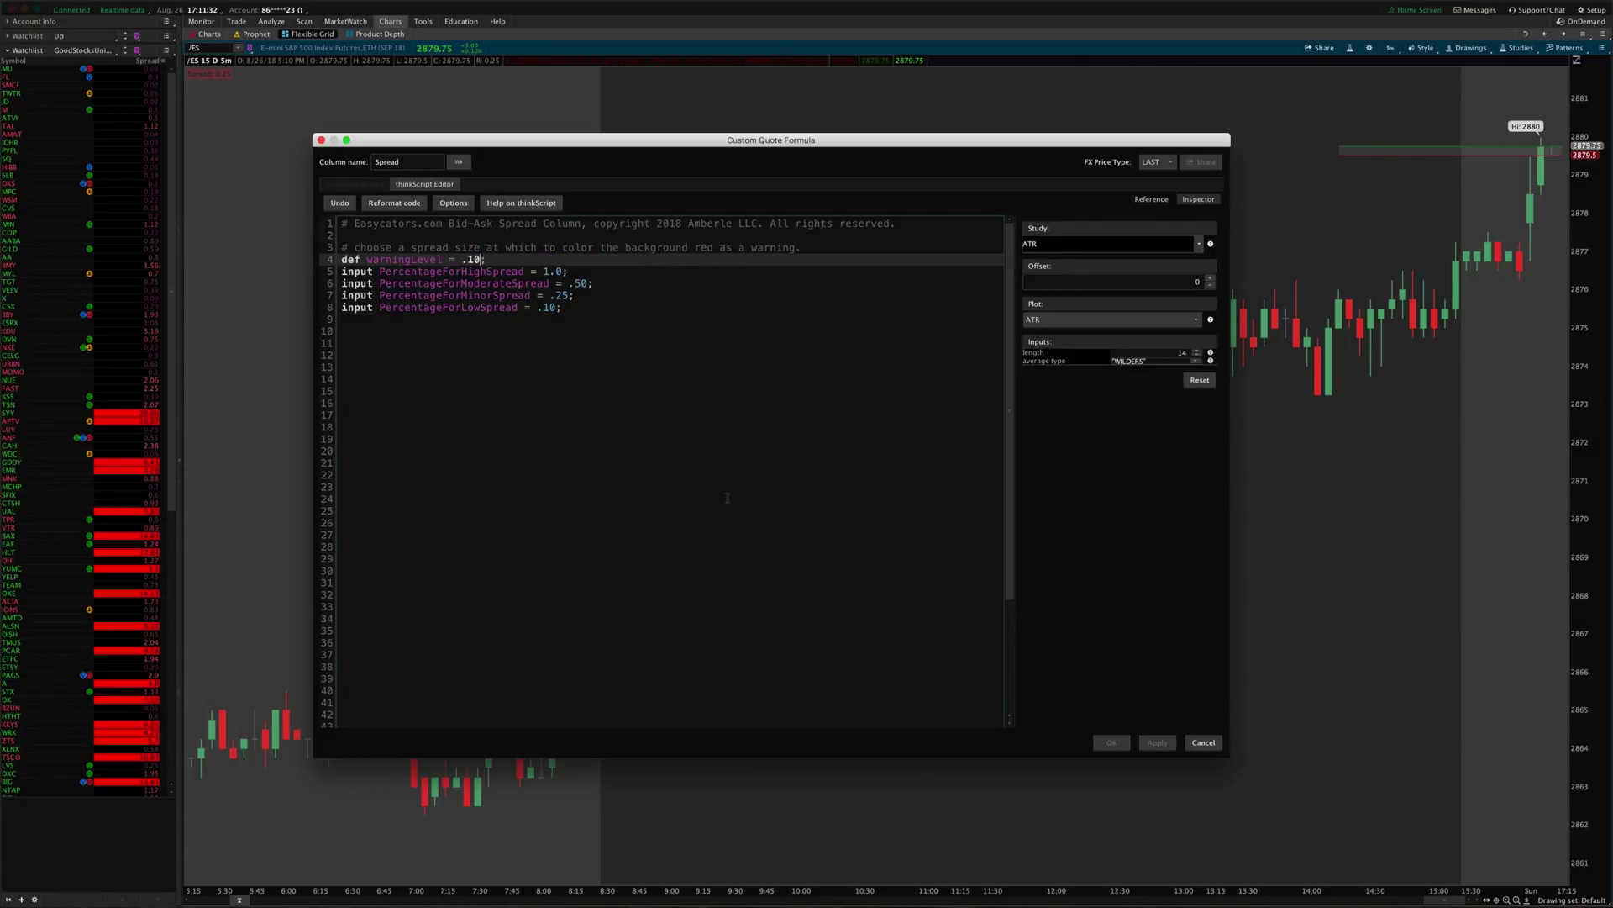
key(BackSpace)
key(BackSpace)
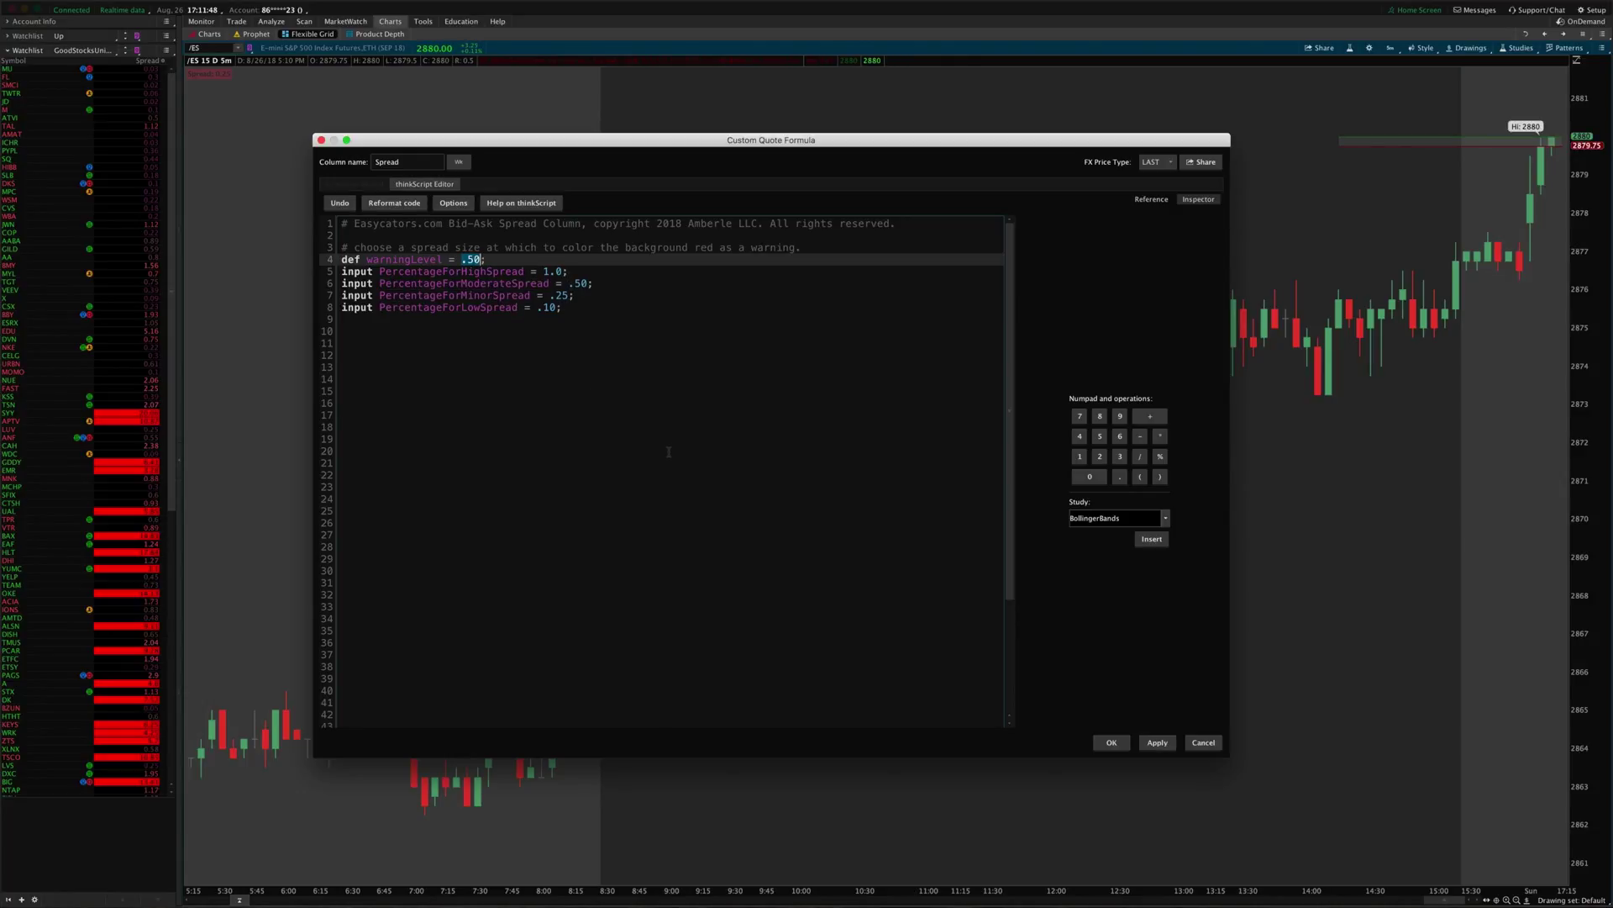
click(336, 204)
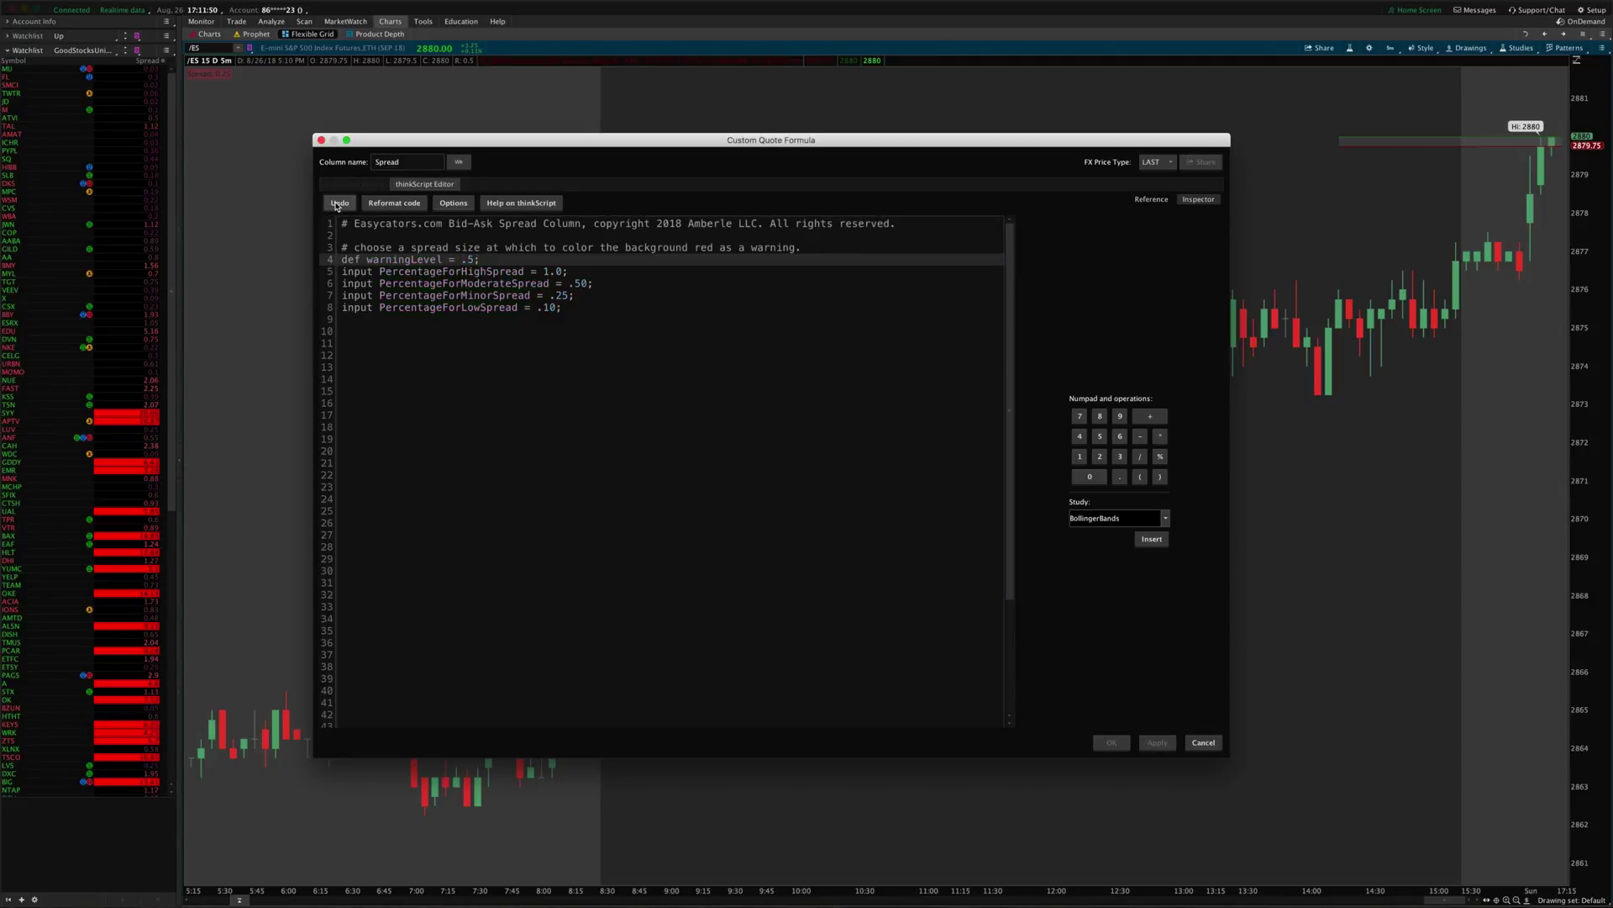
click(337, 204)
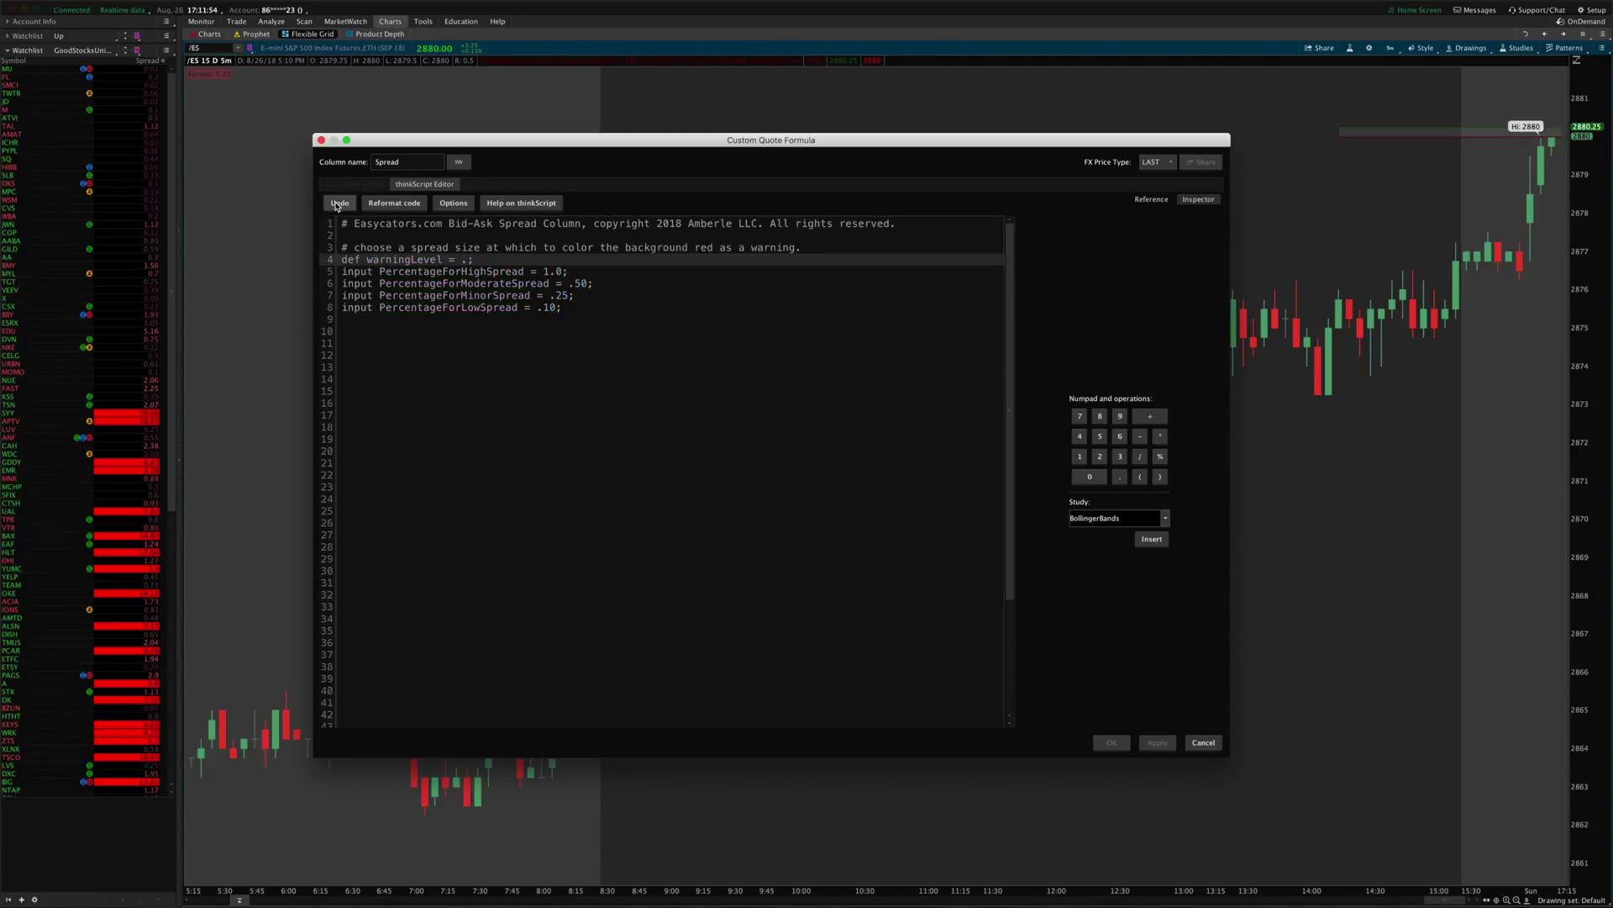
click(338, 203)
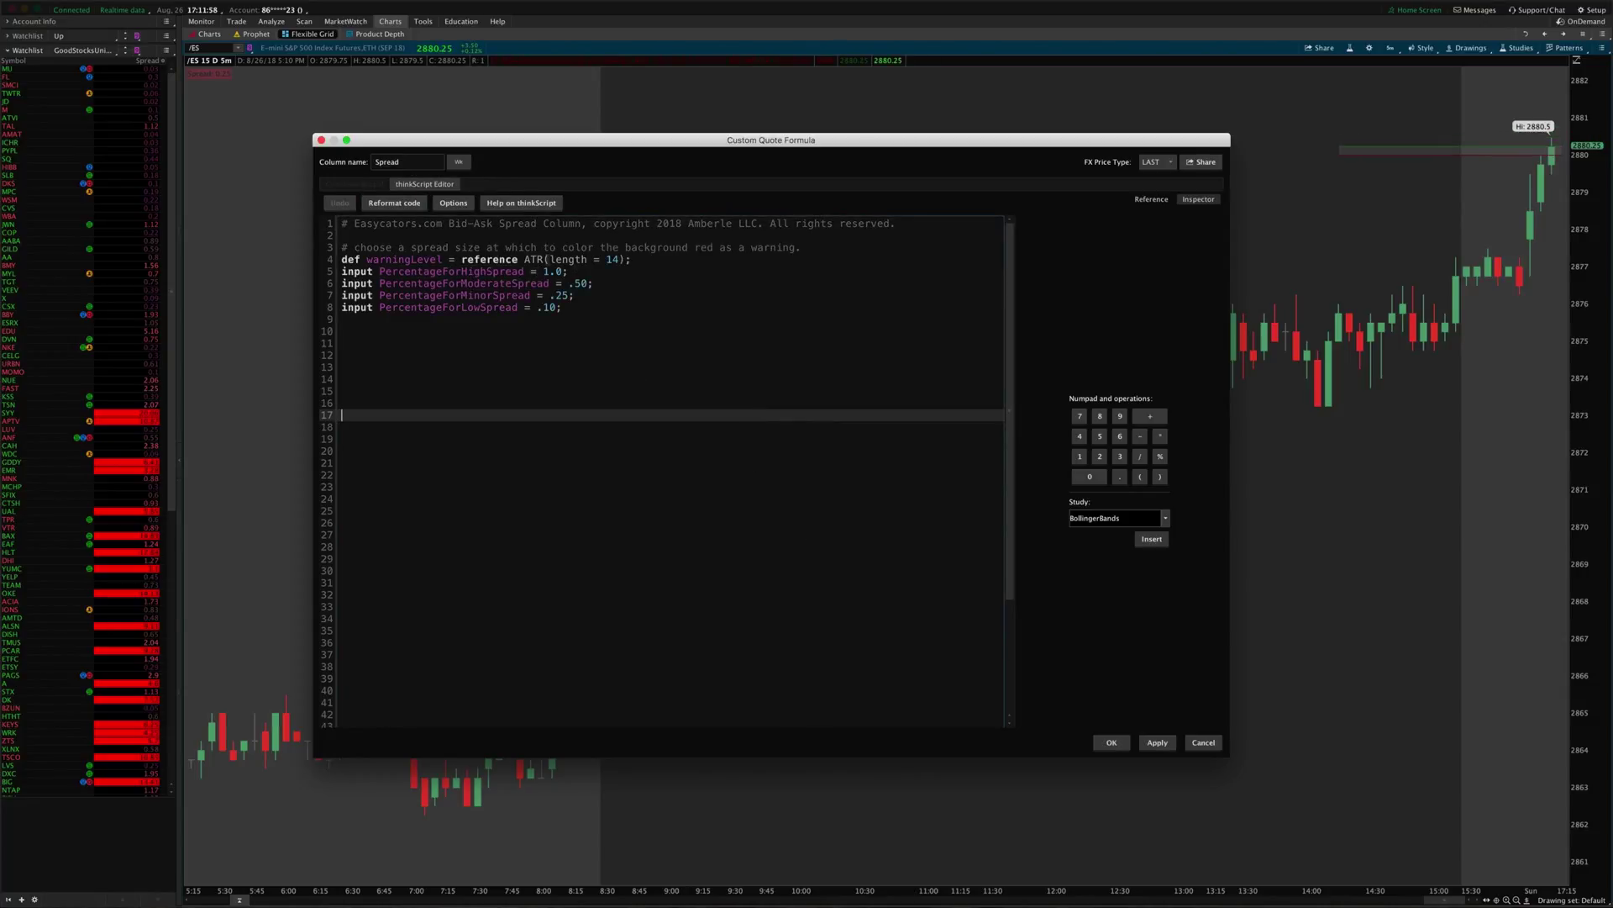
- Review the four percentage inputs, then cancel the Spread formula without saving
drag(570, 308, 629, 261)
click(563, 262)
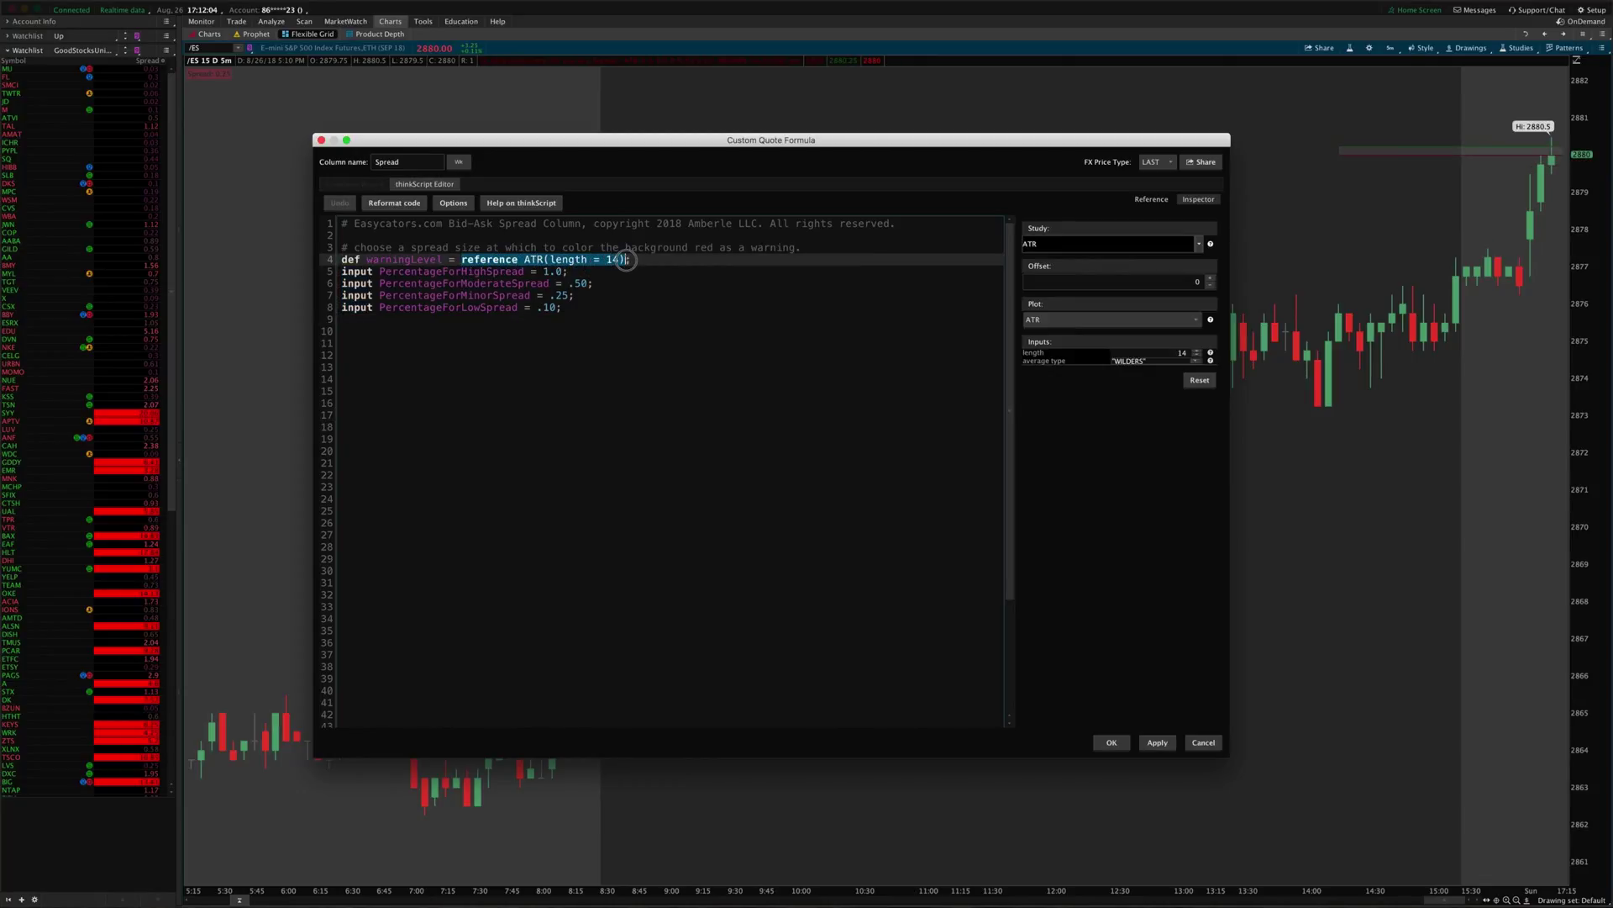
click(710, 406)
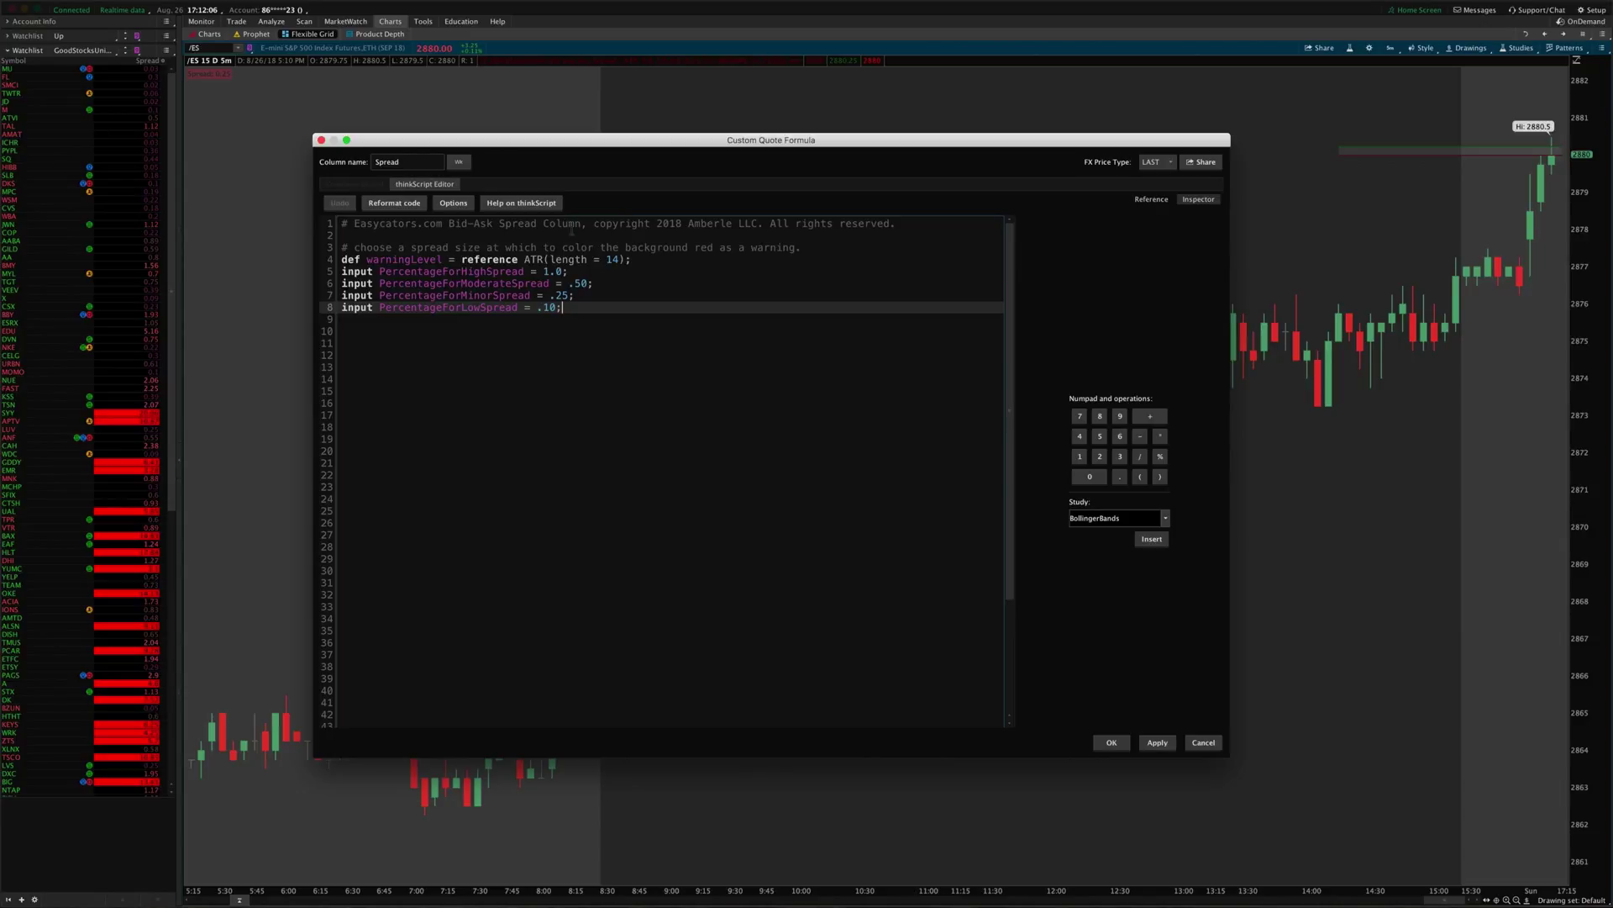
click(1201, 742)
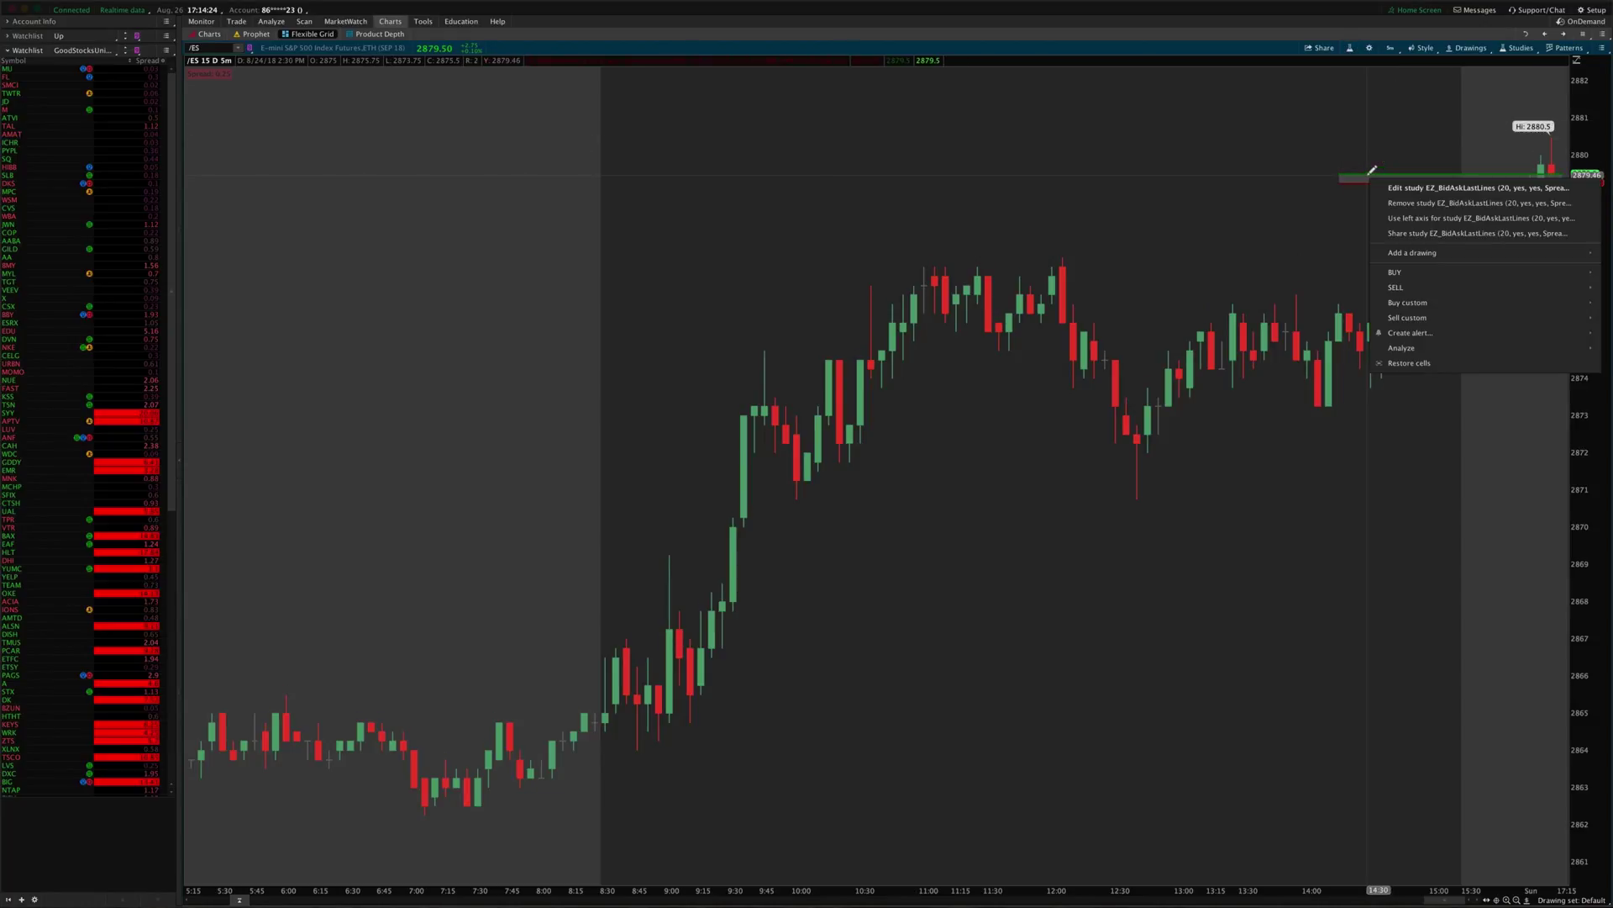
- Set the study's line length to 10 and show cloud to No, applying each change
click(1390, 188)
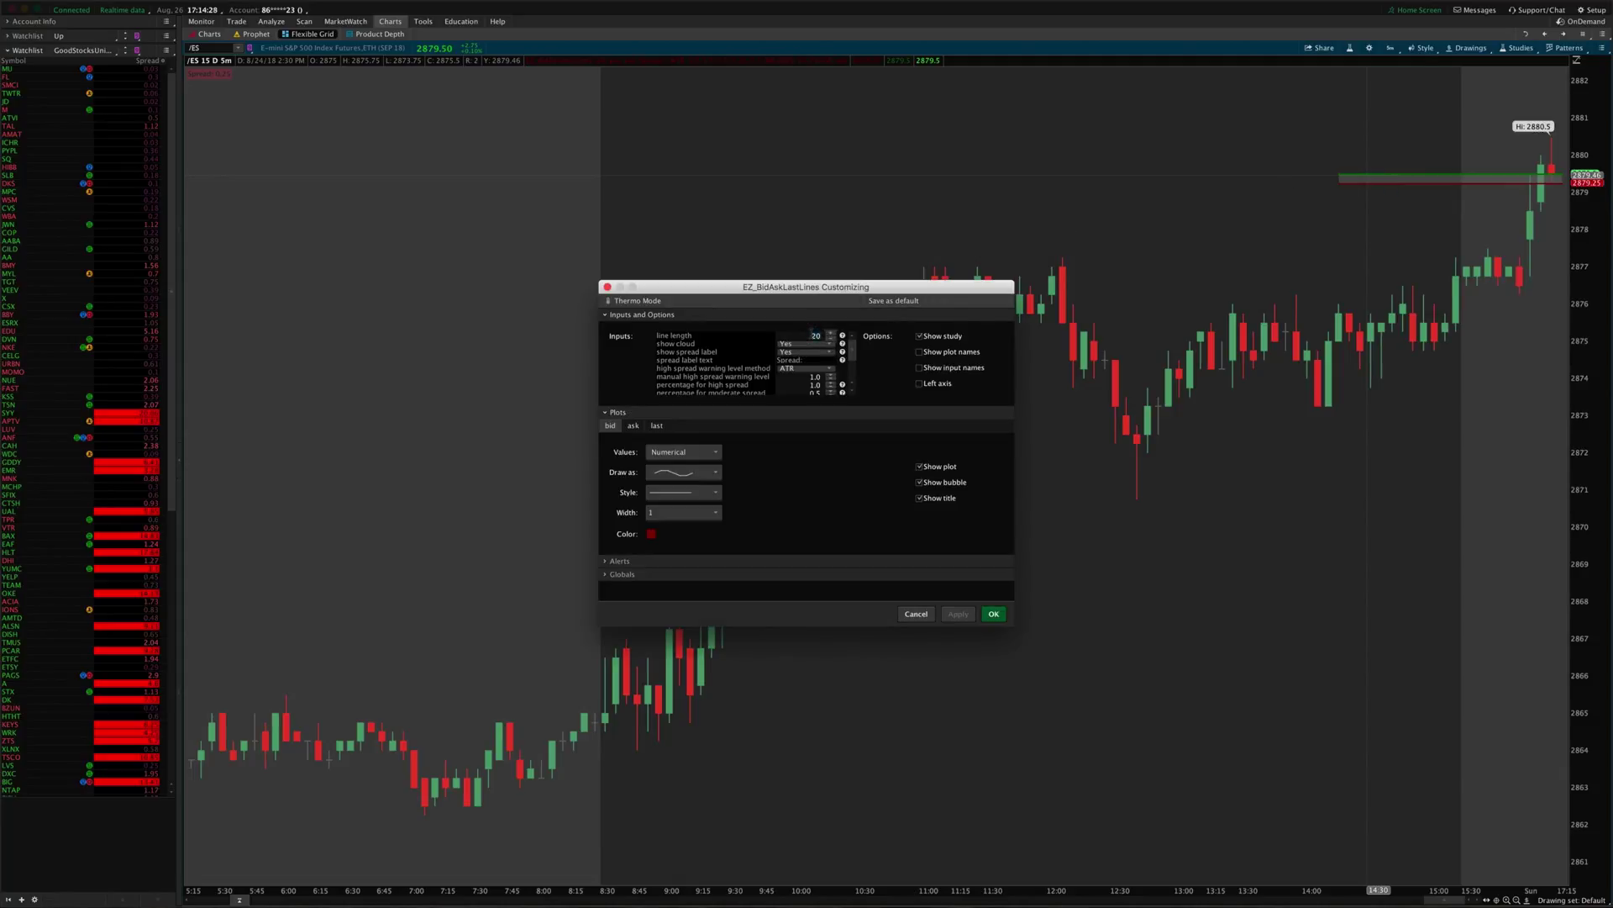
click(958, 613)
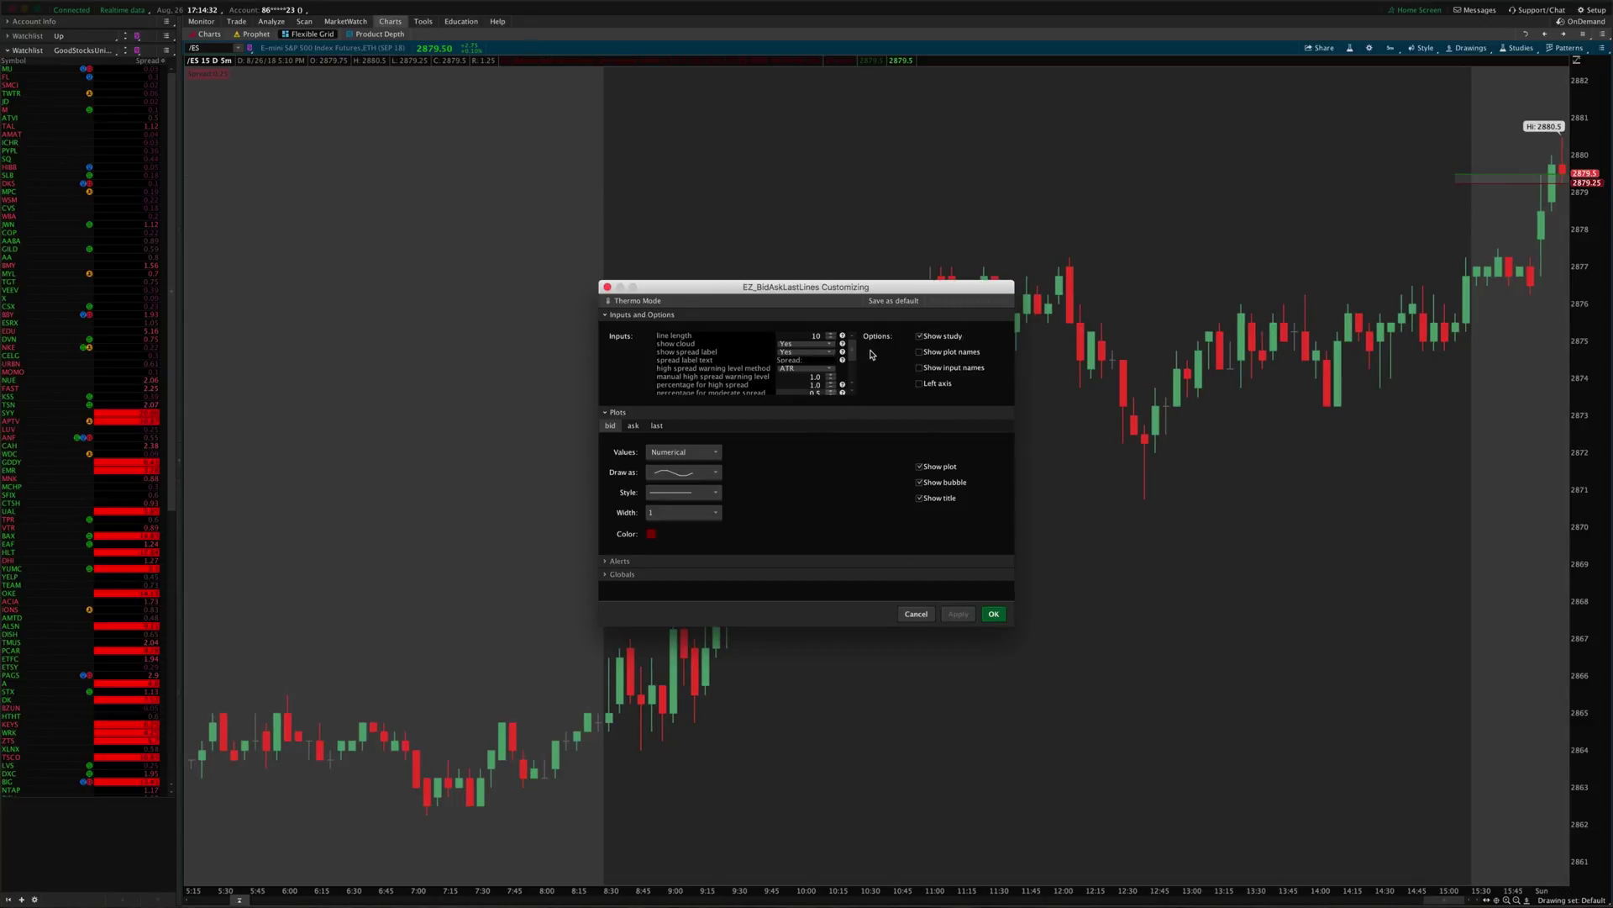
drag(858, 284, 870, 231)
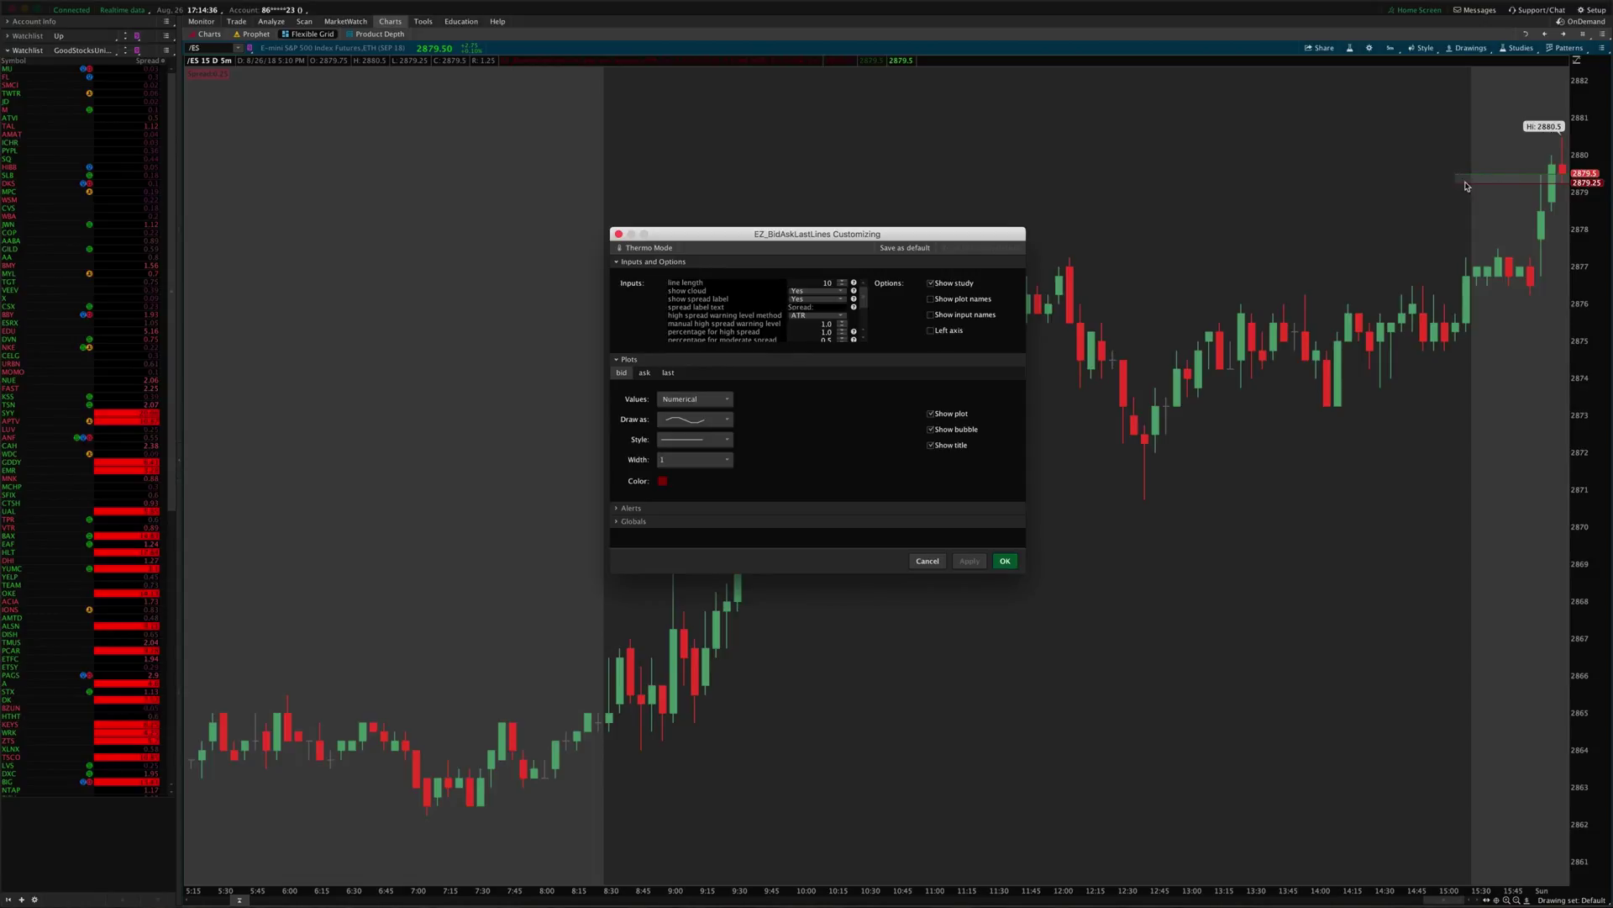
click(809, 292)
click(800, 323)
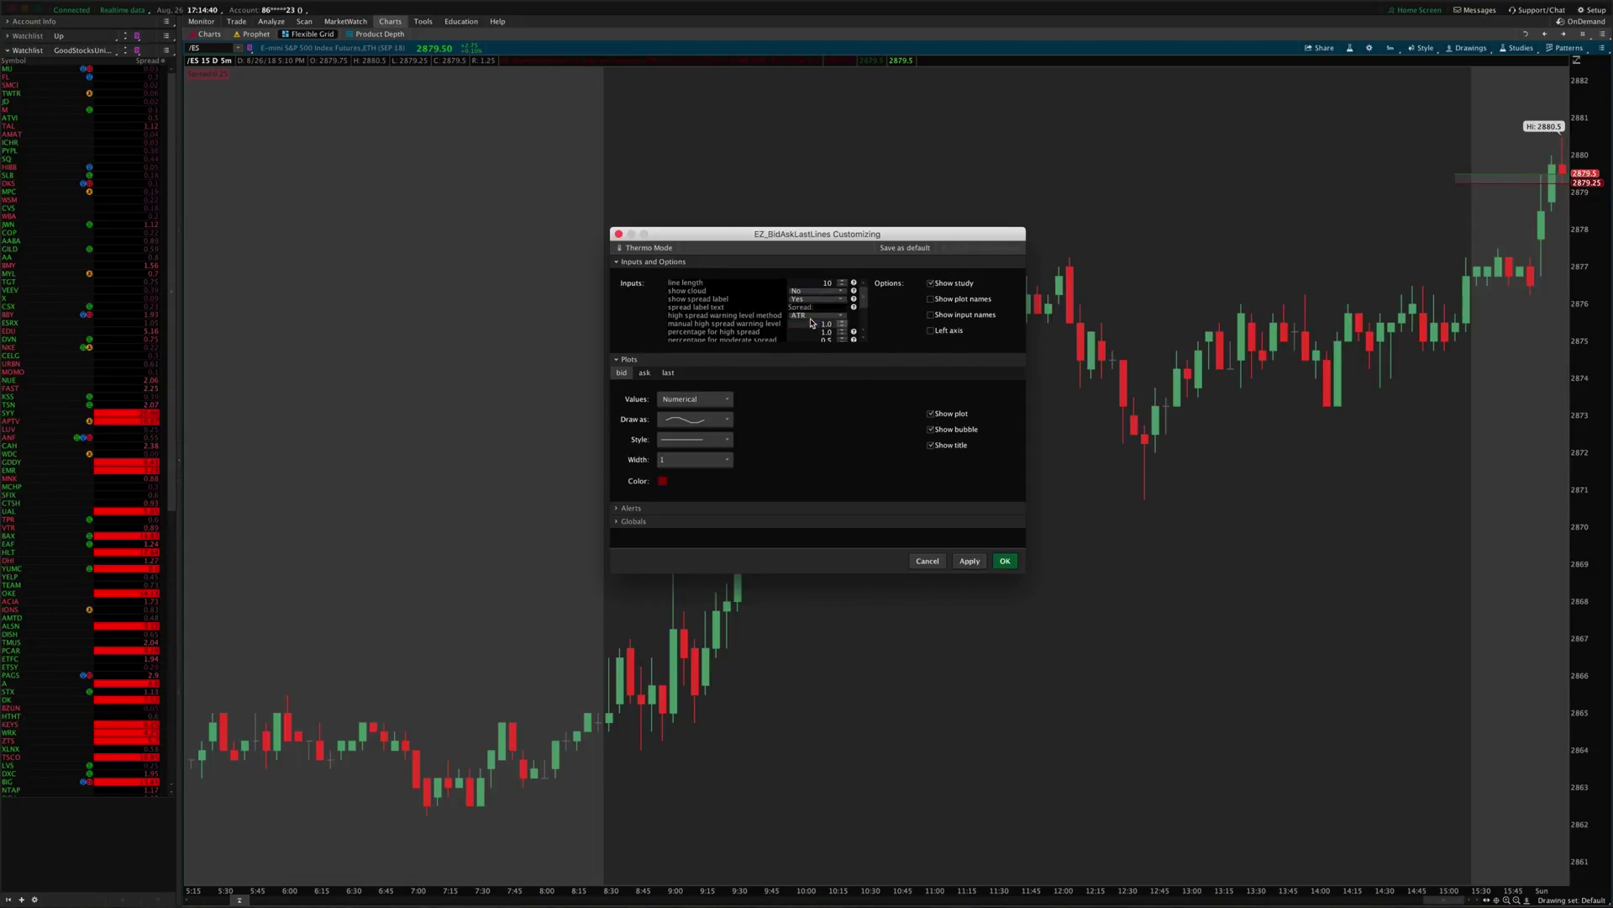
click(971, 561)
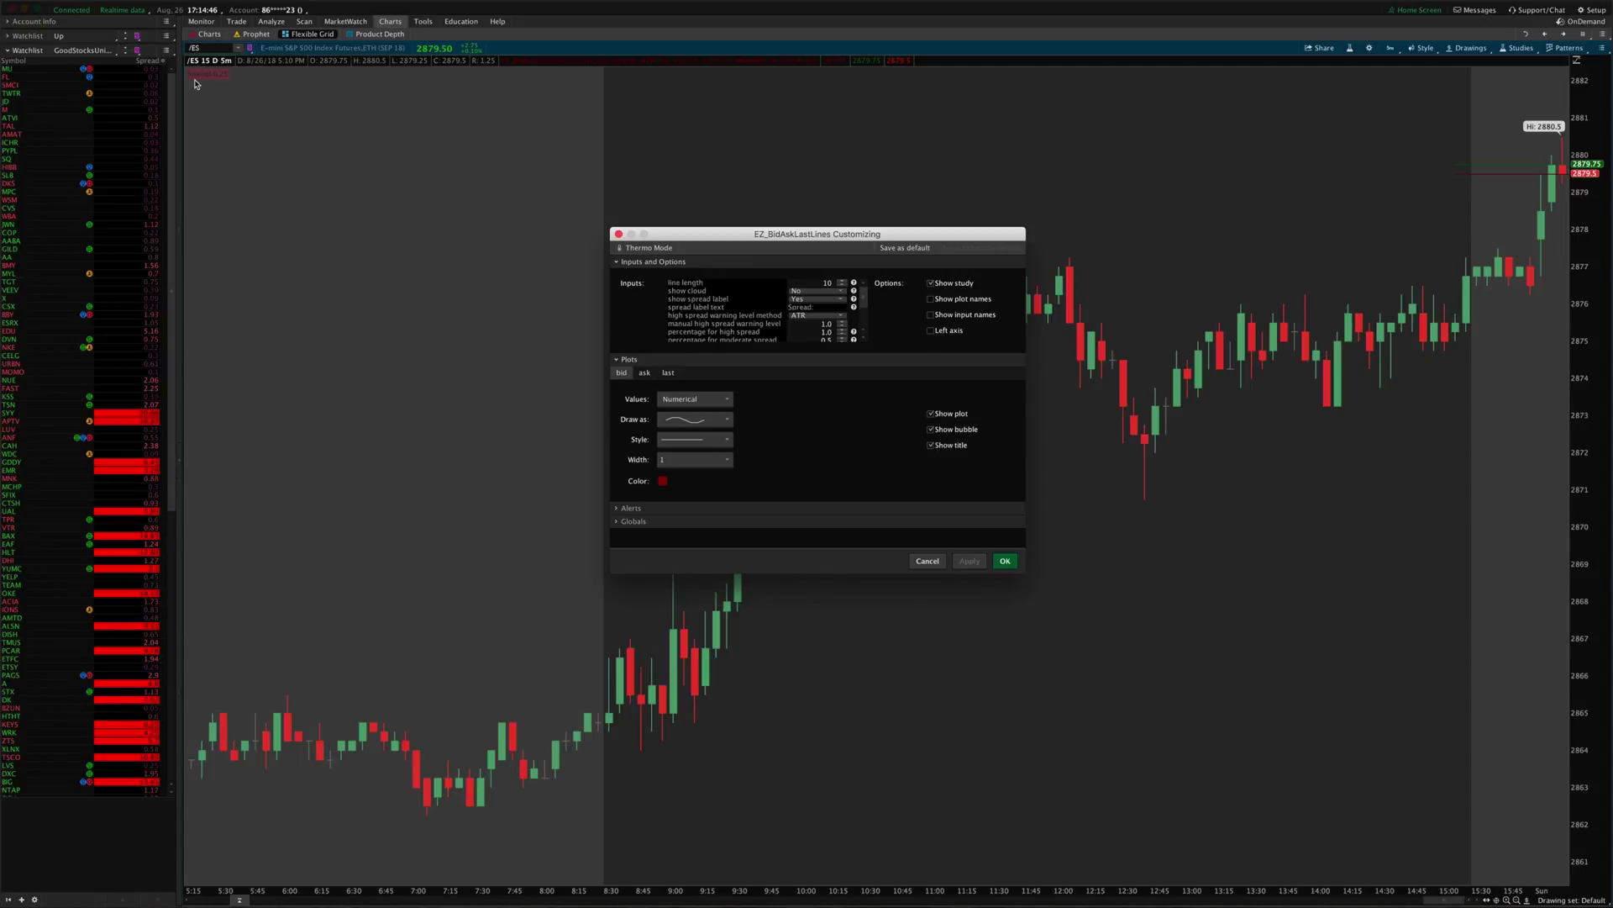
- Toggle show spread label off and back on, applying both times
click(815, 299)
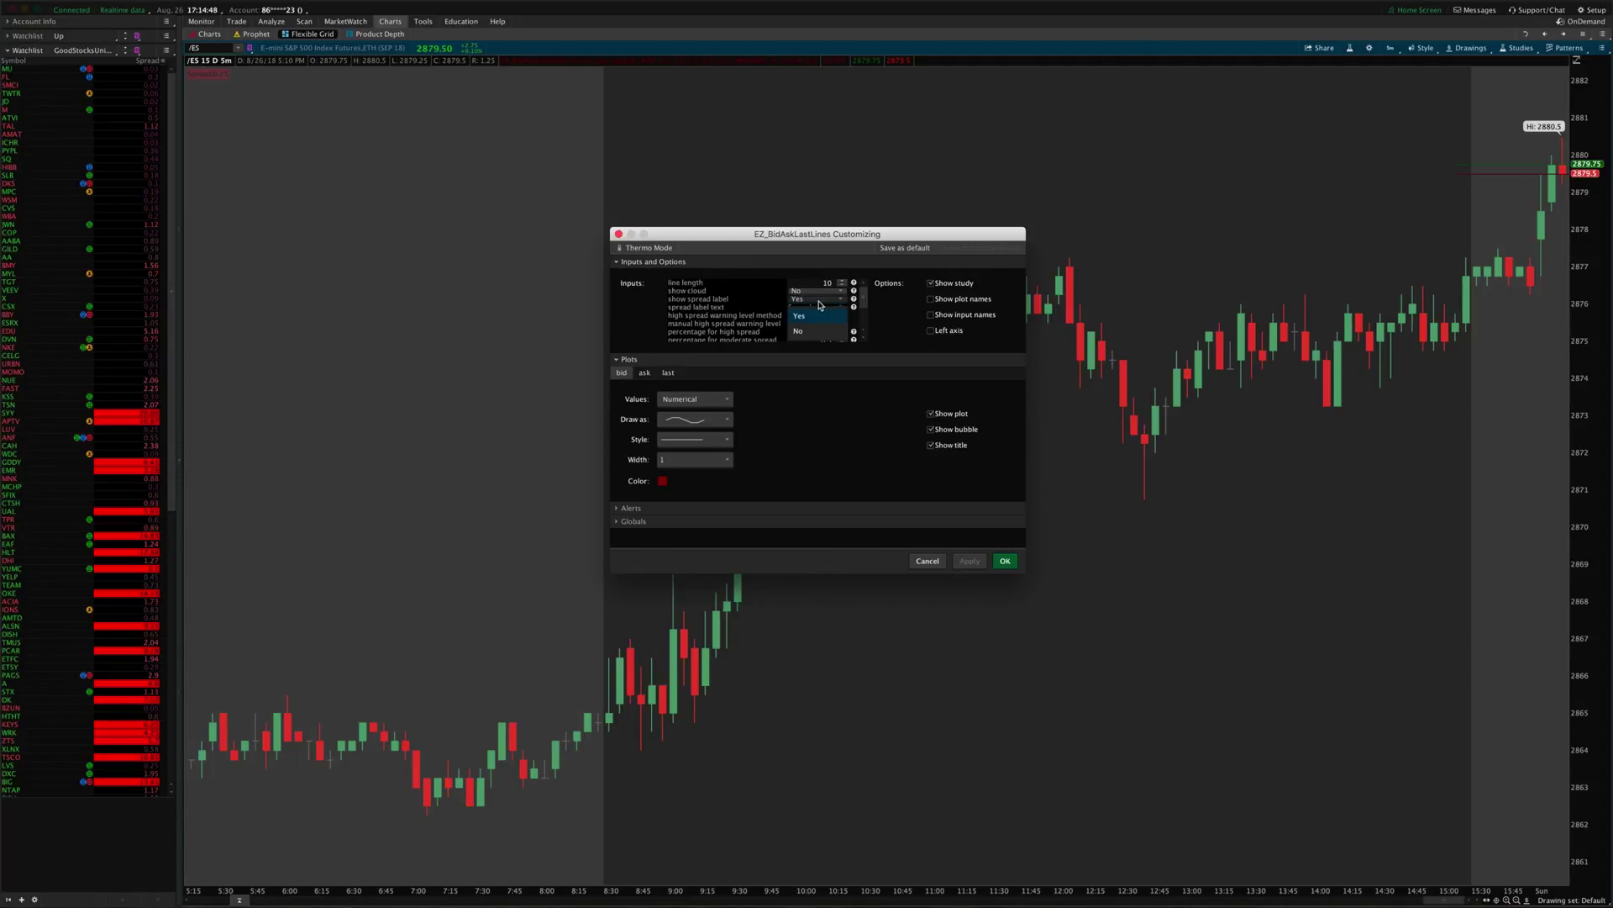
click(807, 329)
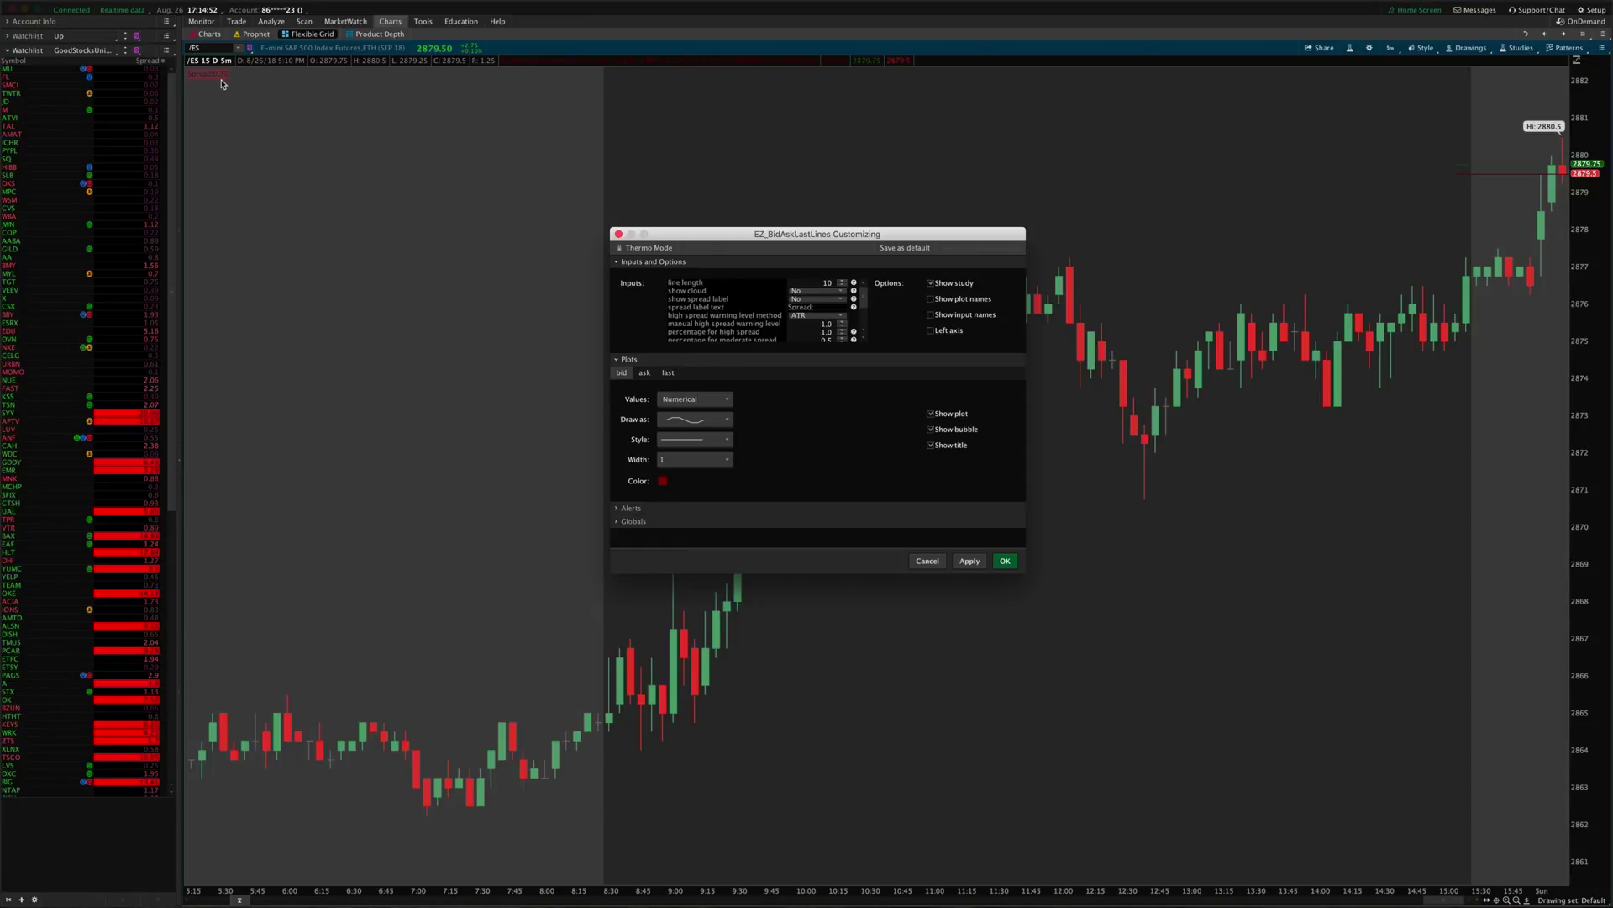
click(967, 560)
click(841, 299)
click(806, 311)
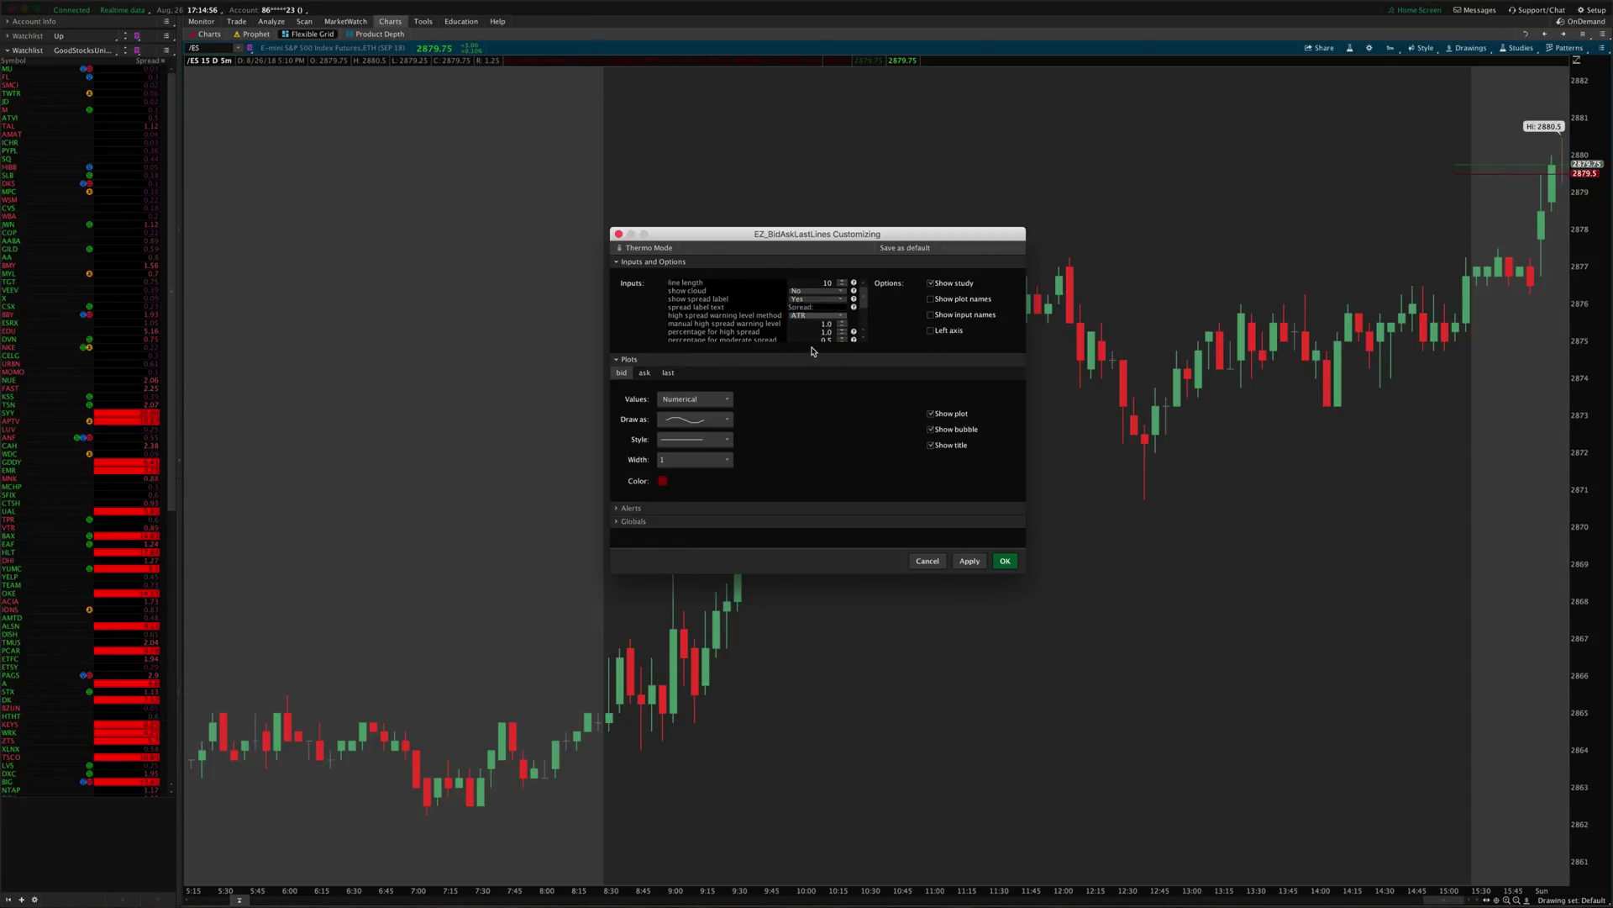
click(966, 560)
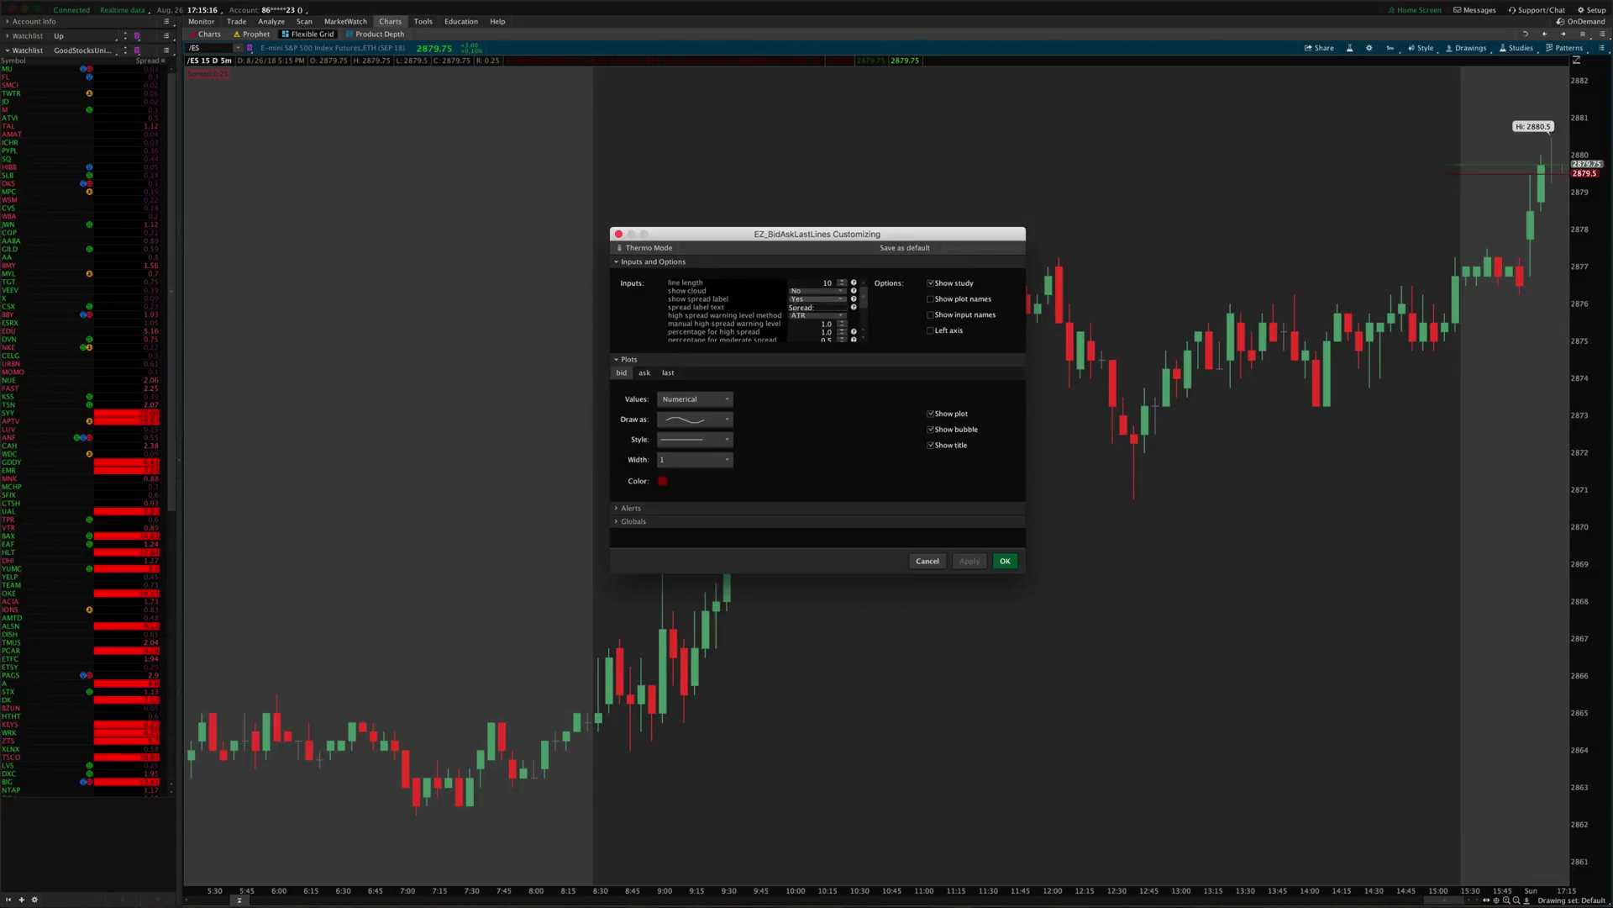
- Leave the spread label text unchanged and keep ATR as the warning level method
click(815, 307)
click(327, 142)
click(814, 307)
click(809, 316)
click(809, 318)
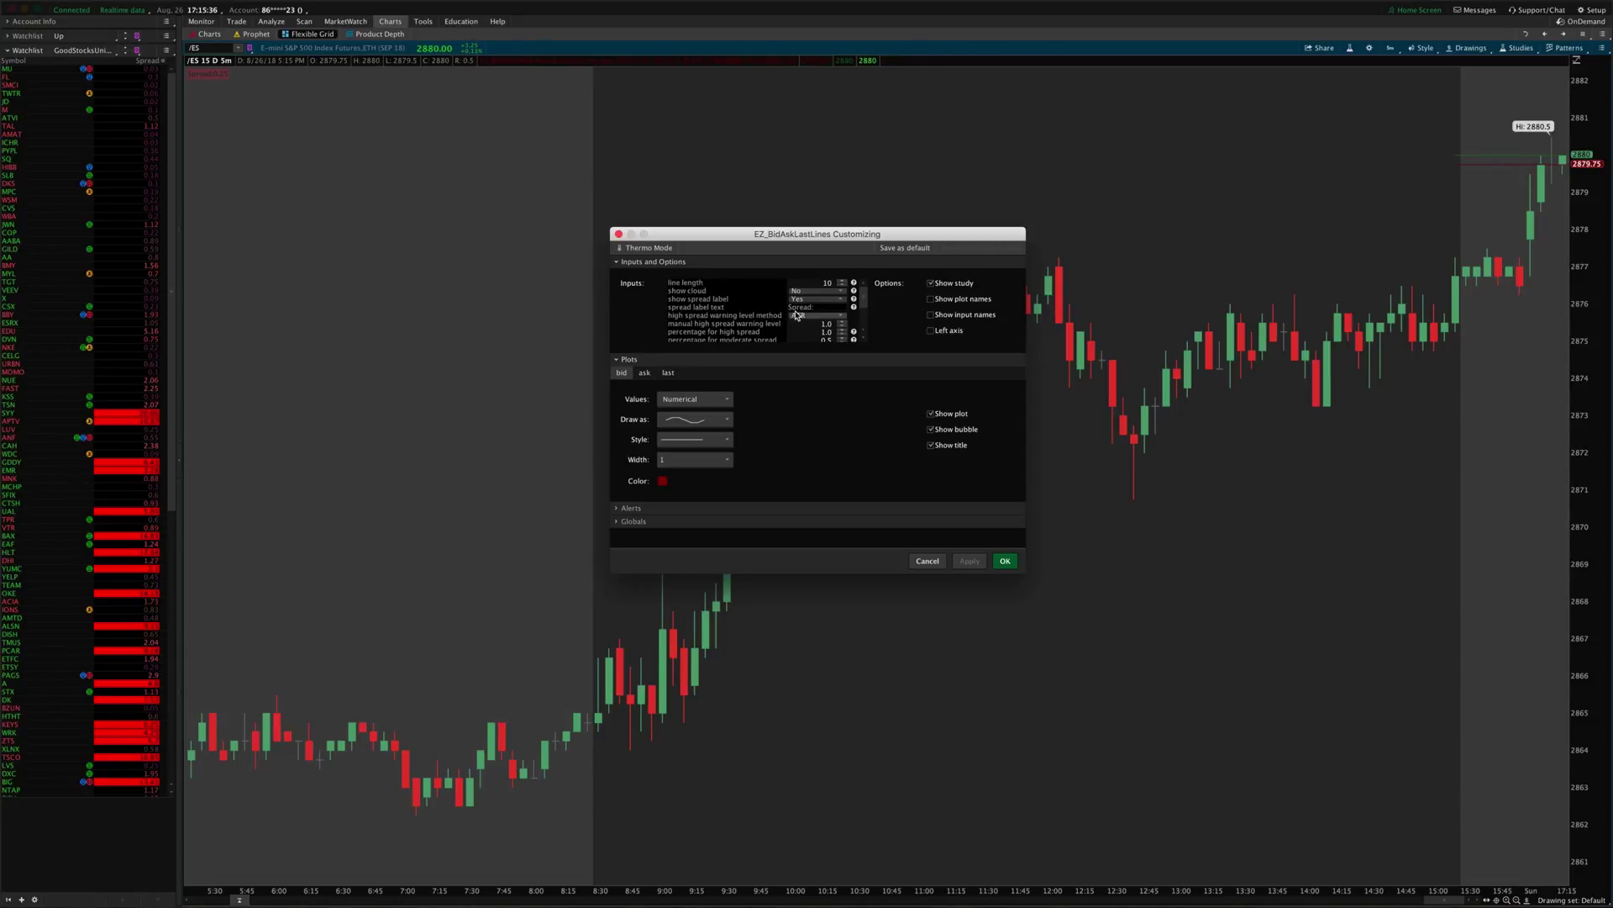
click(828, 320)
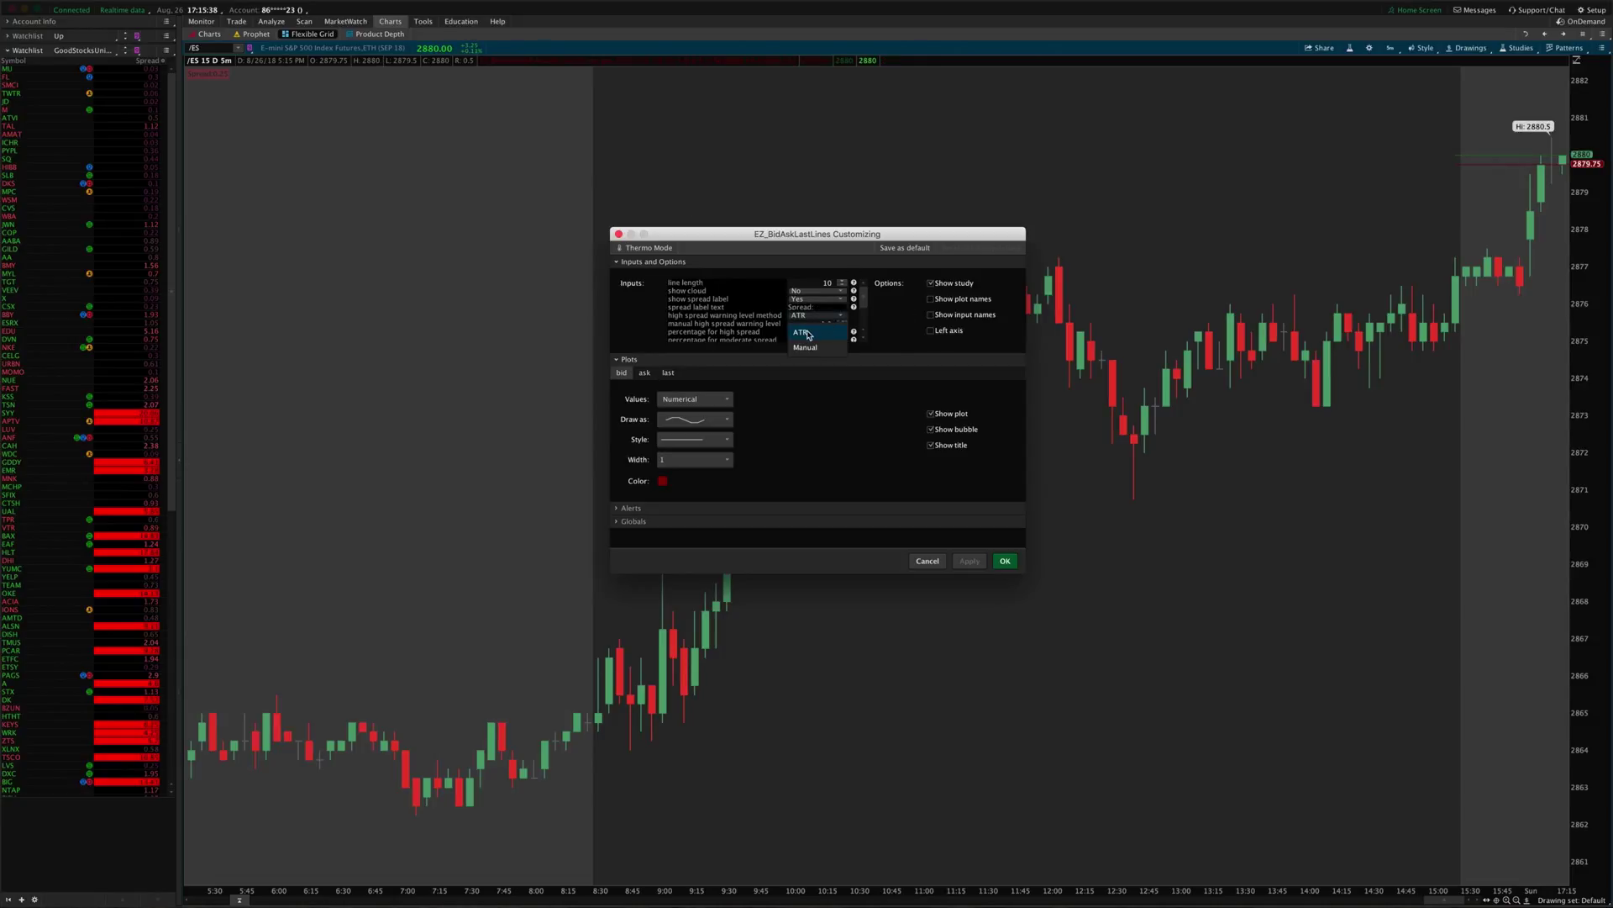
click(831, 333)
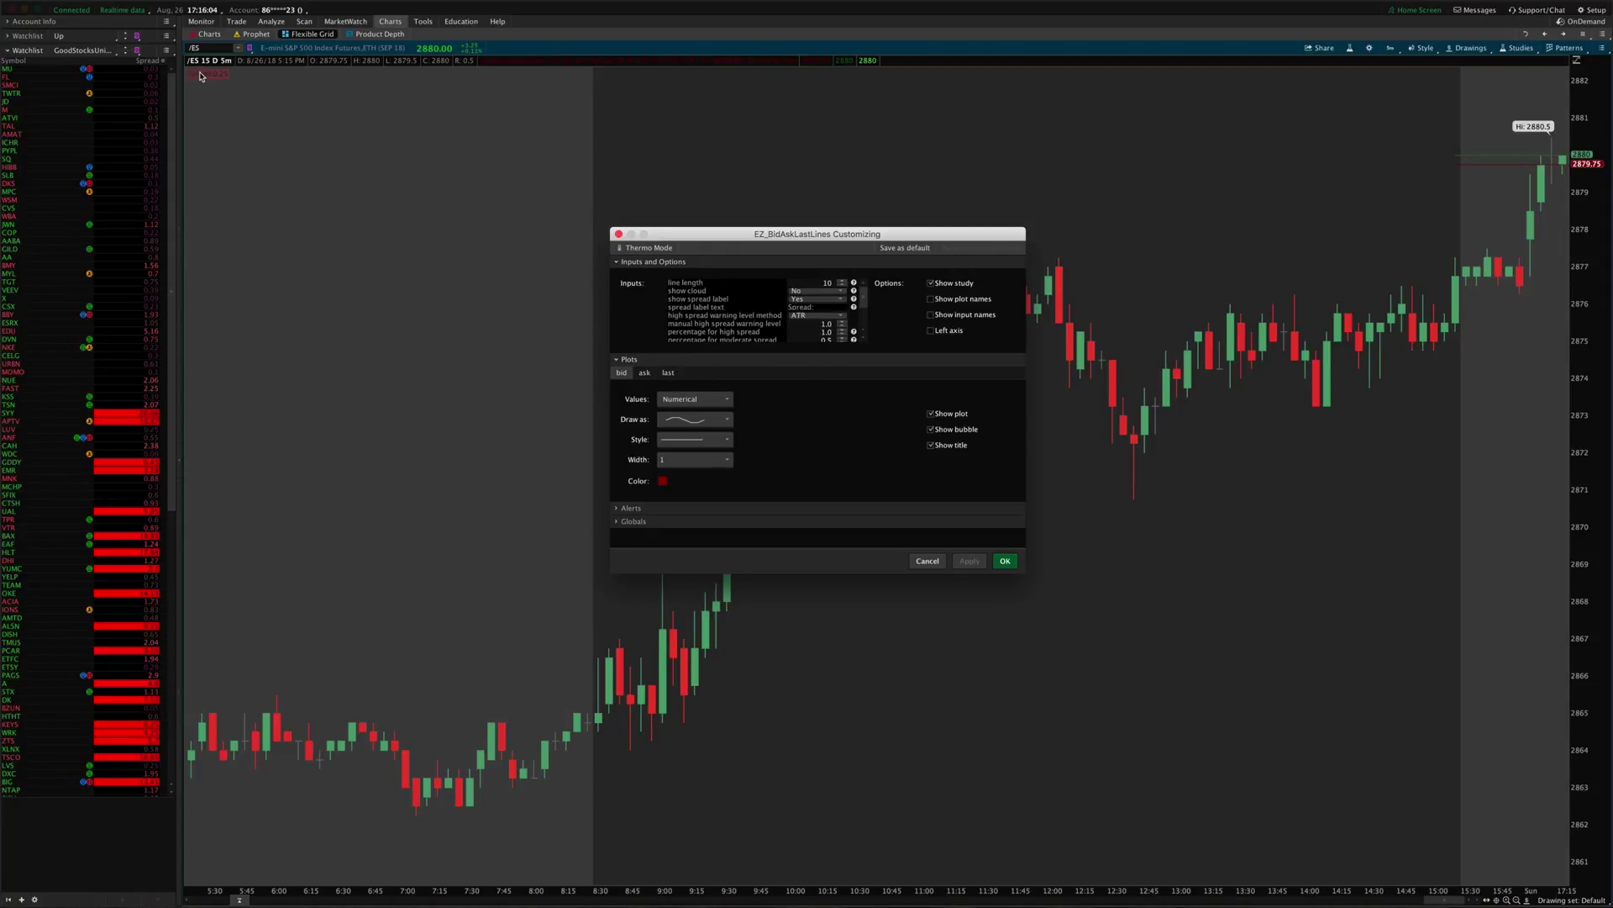
scroll(742, 319, down, 3)
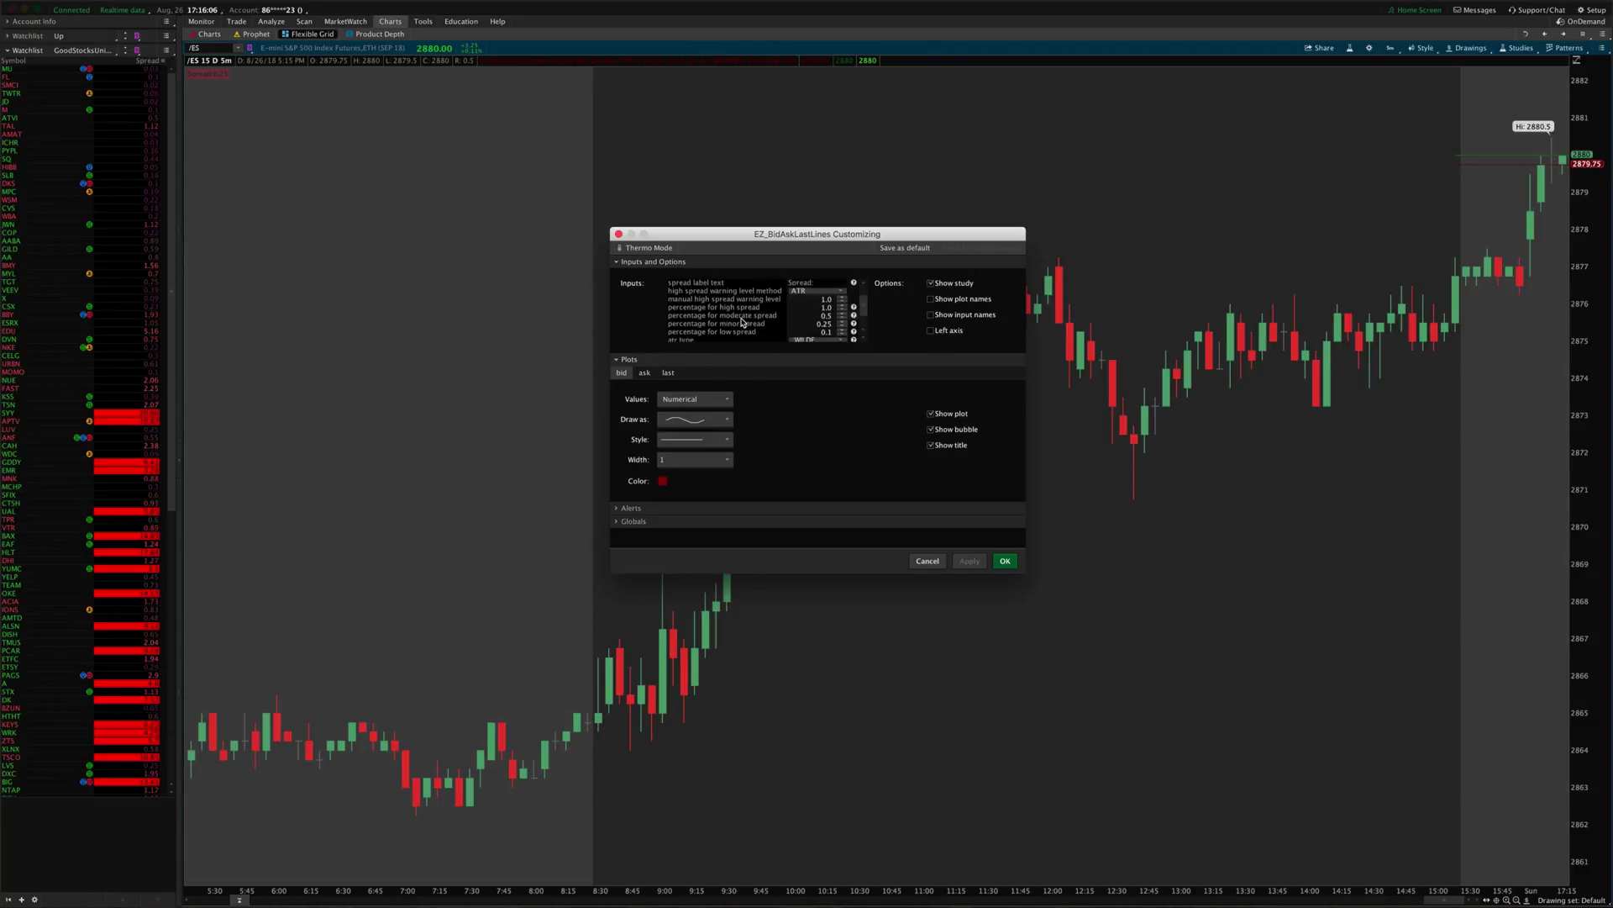
scroll(743, 321, down, 1)
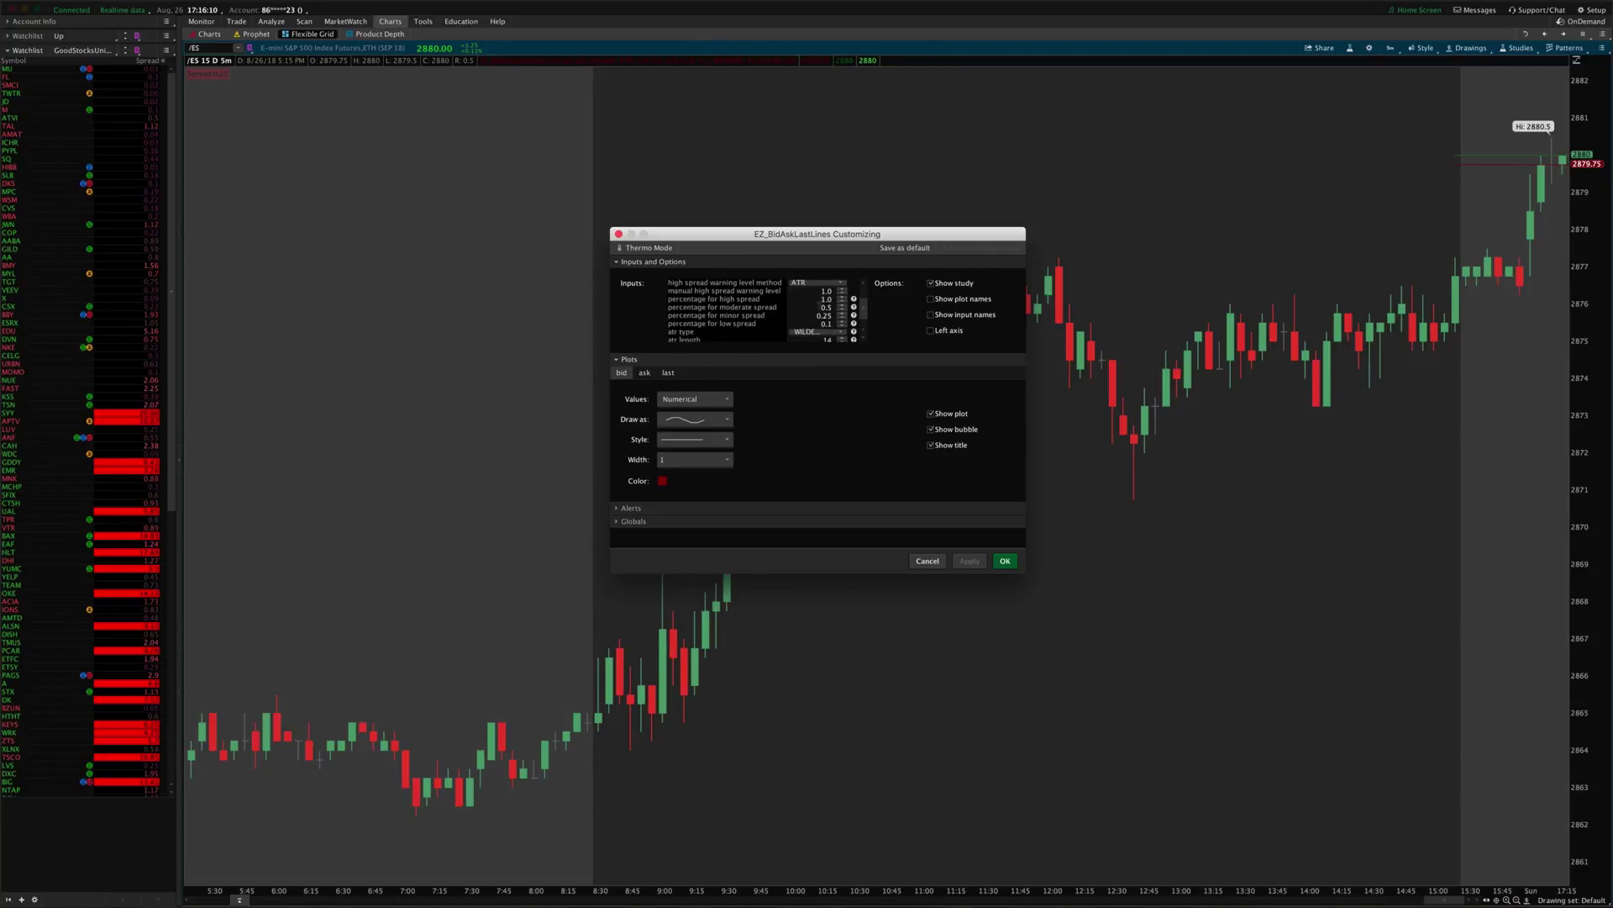
click(823, 298)
mouse_move(855, 307)
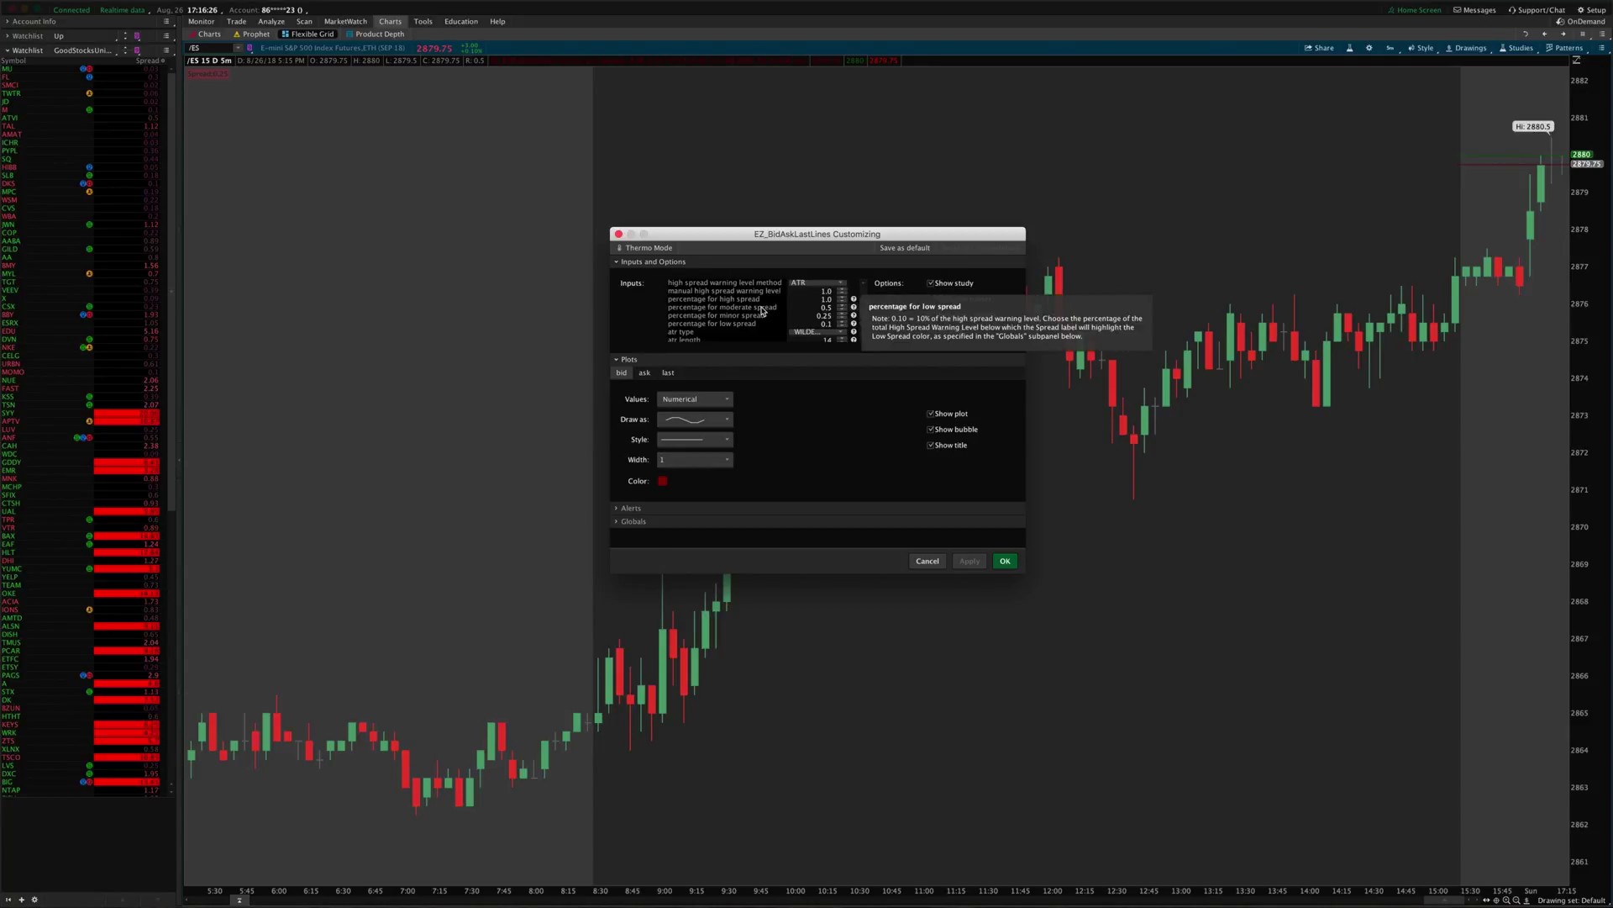
click(813, 283)
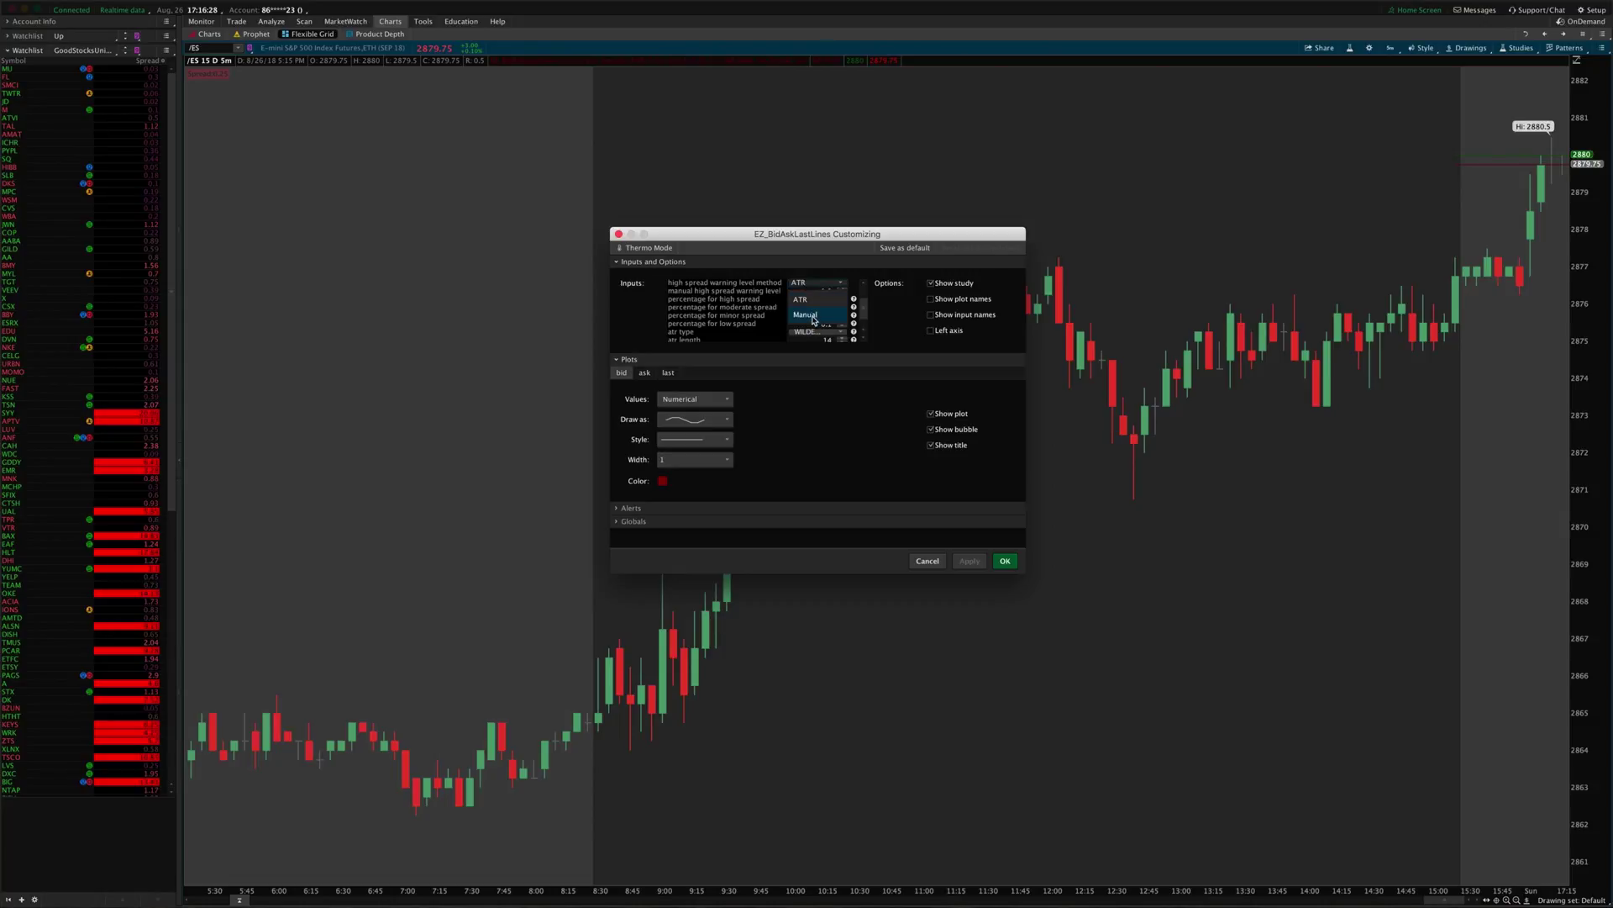
click(813, 316)
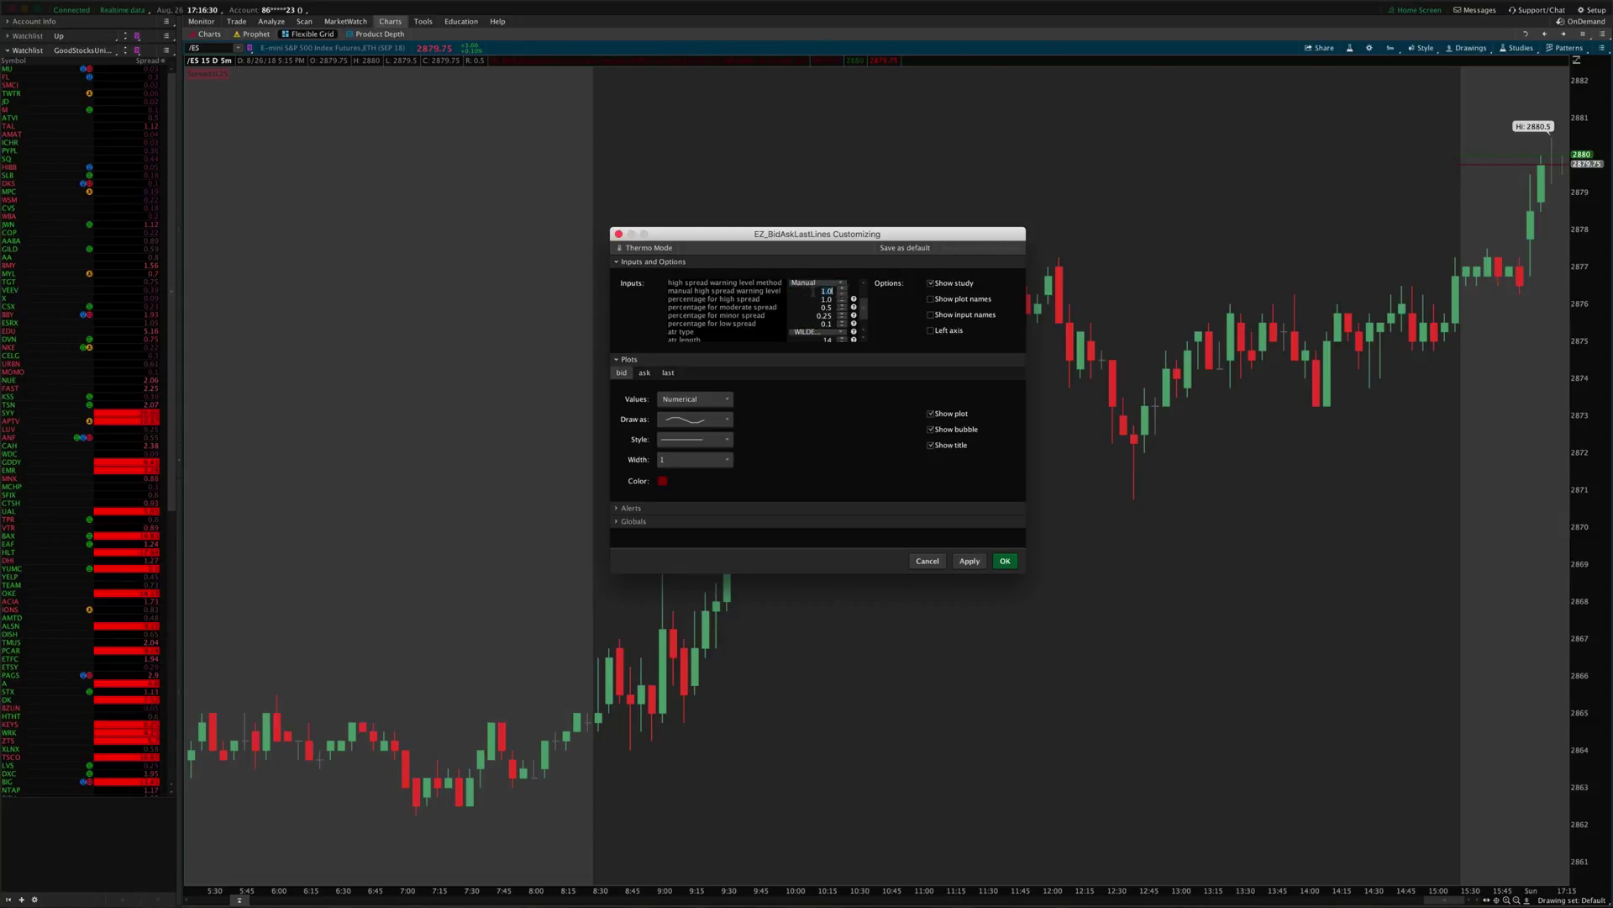
click(809, 290)
click(809, 284)
click(805, 299)
scroll(805, 307, down, 1)
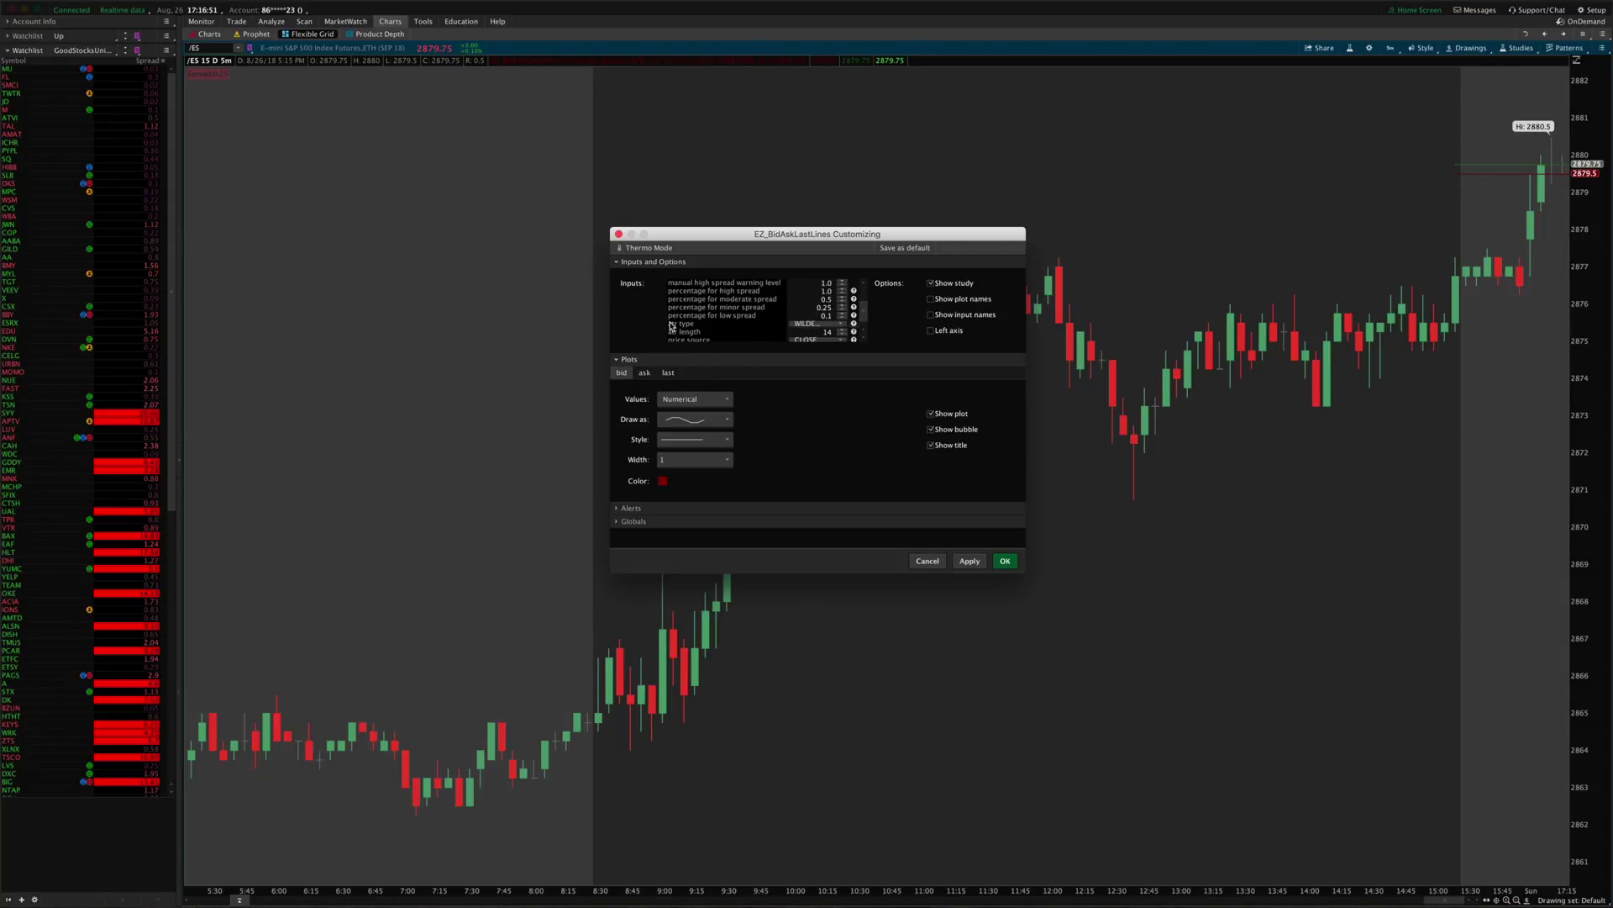
click(808, 323)
click(813, 329)
scroll(774, 323, down, 1)
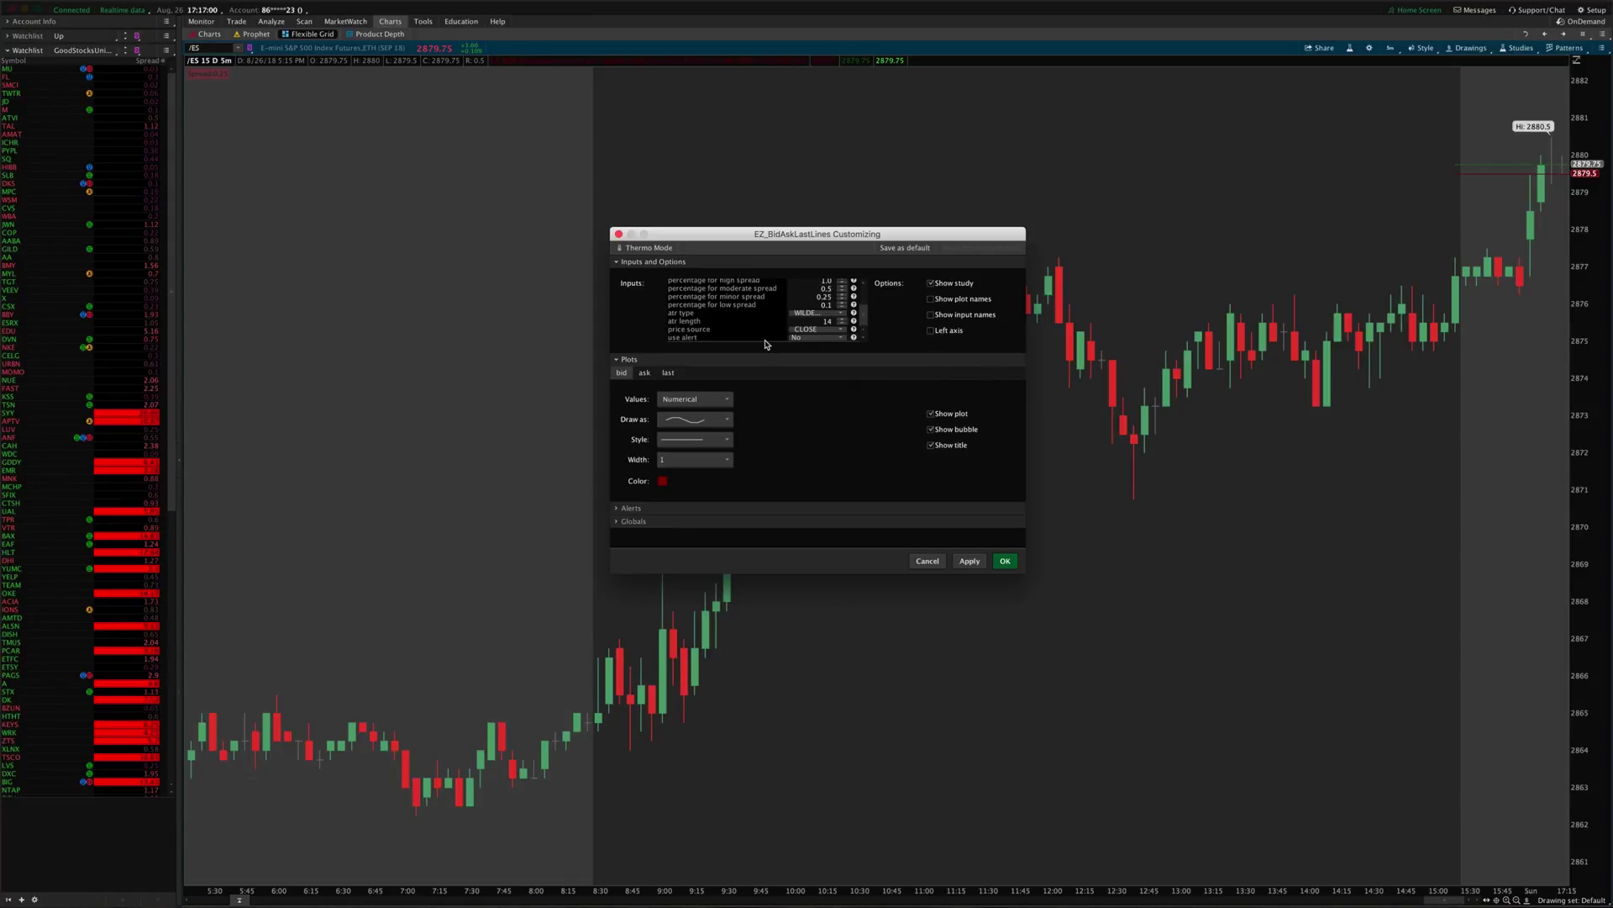
click(815, 329)
click(775, 338)
click(828, 339)
- Leave alerts off, scroll through Inputs and Plots, and expand Globals to show the colour swatches
click(828, 340)
click(625, 510)
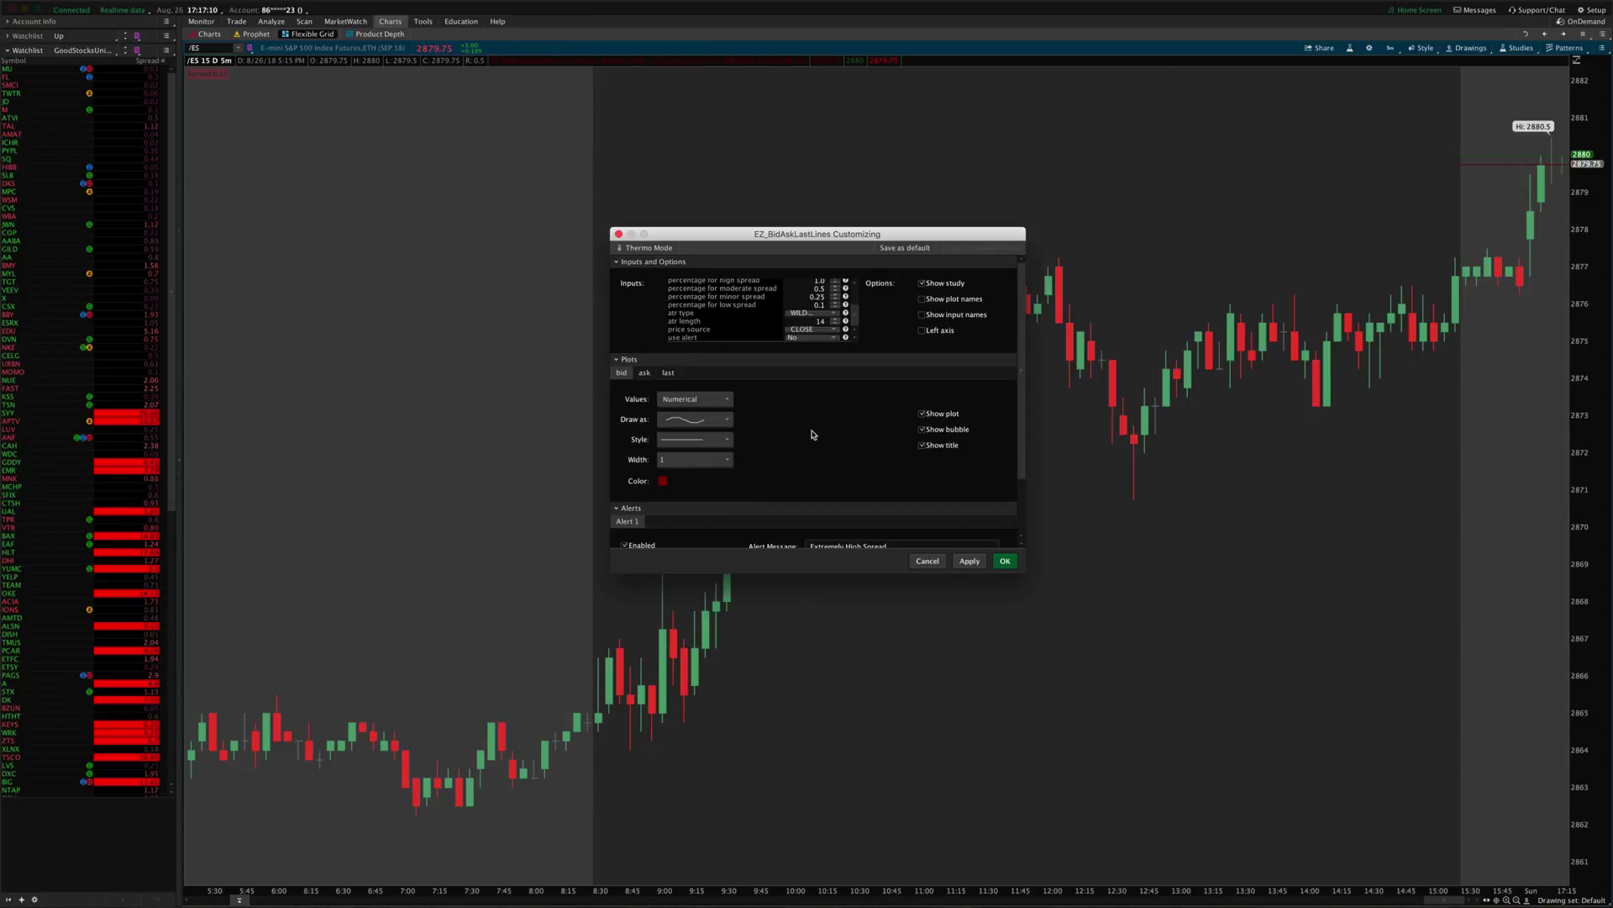
scroll(813, 434, down, 2)
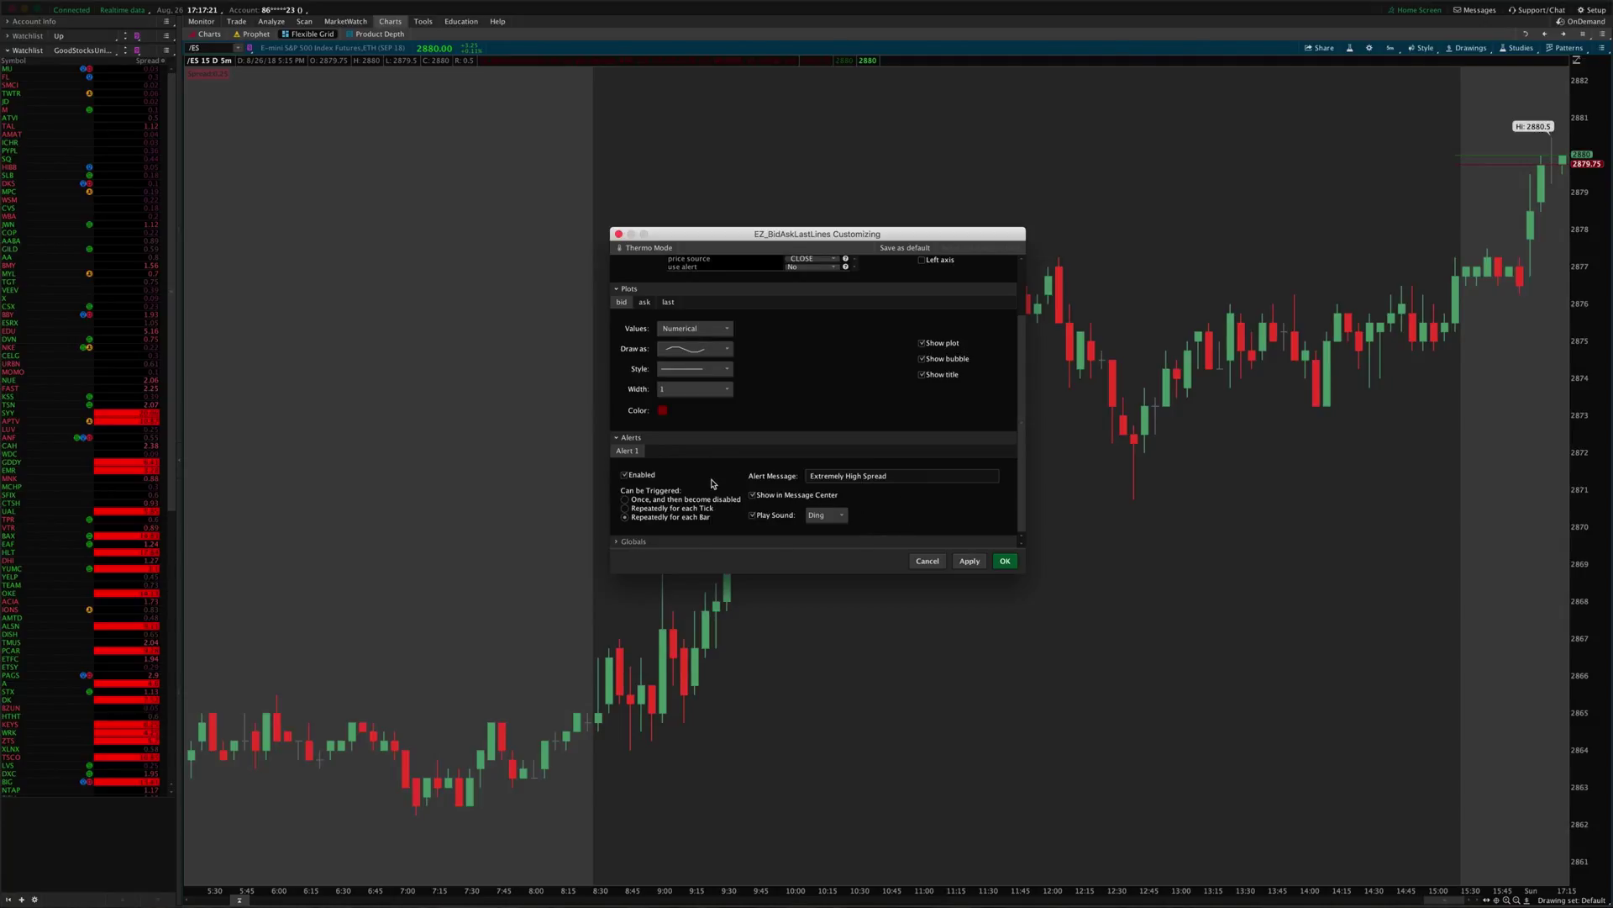
scroll(915, 488, up, 3)
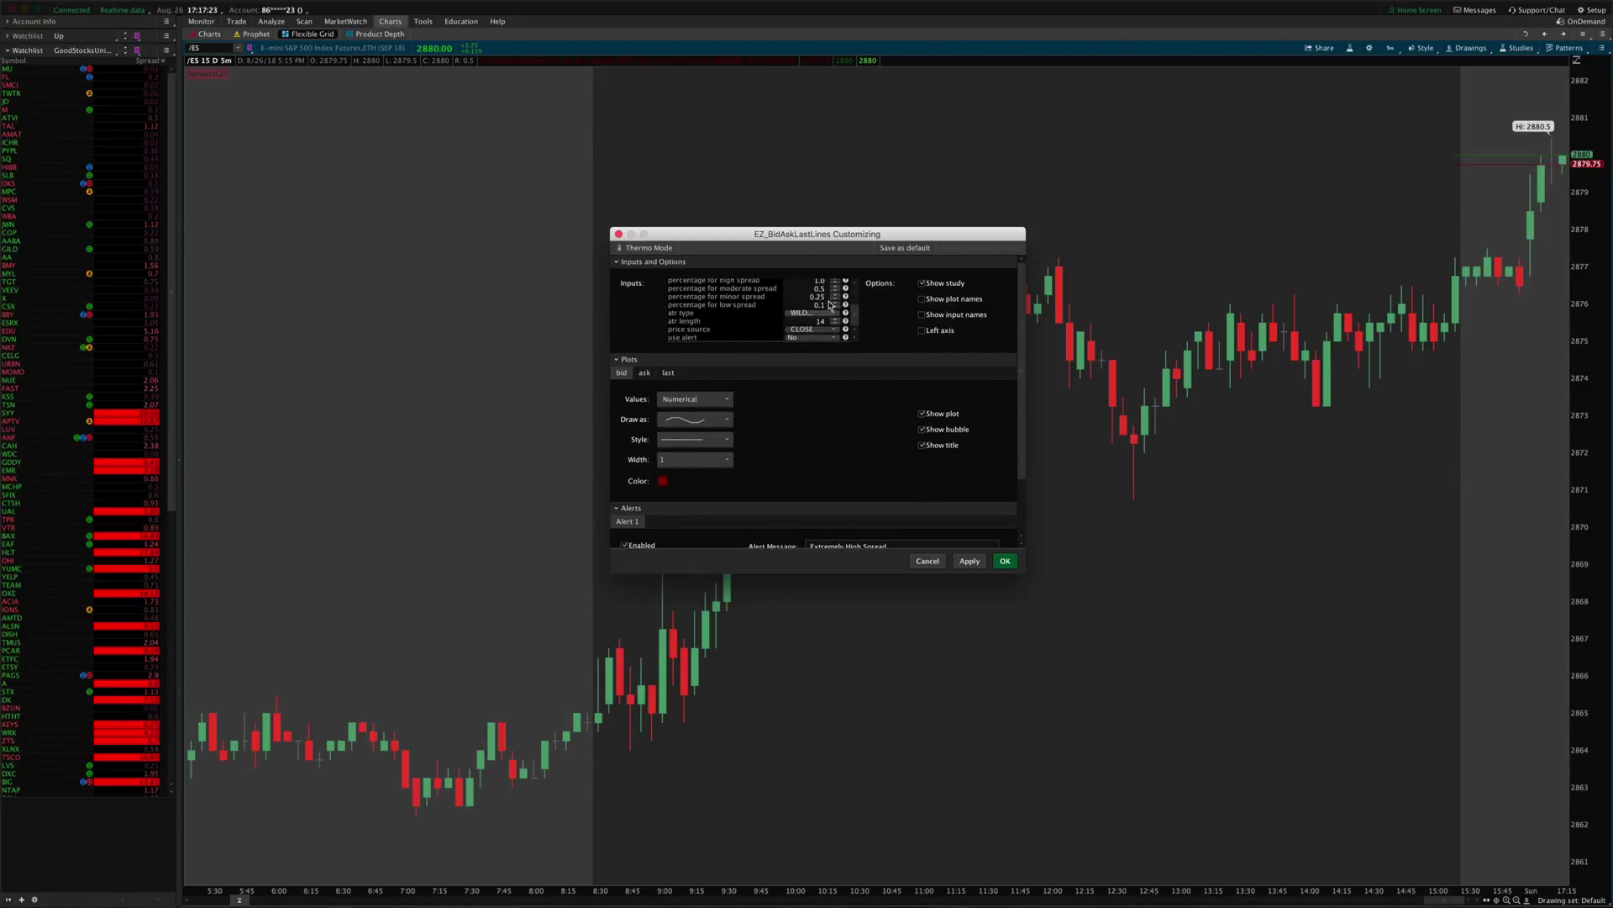
scroll(739, 311, up, 2)
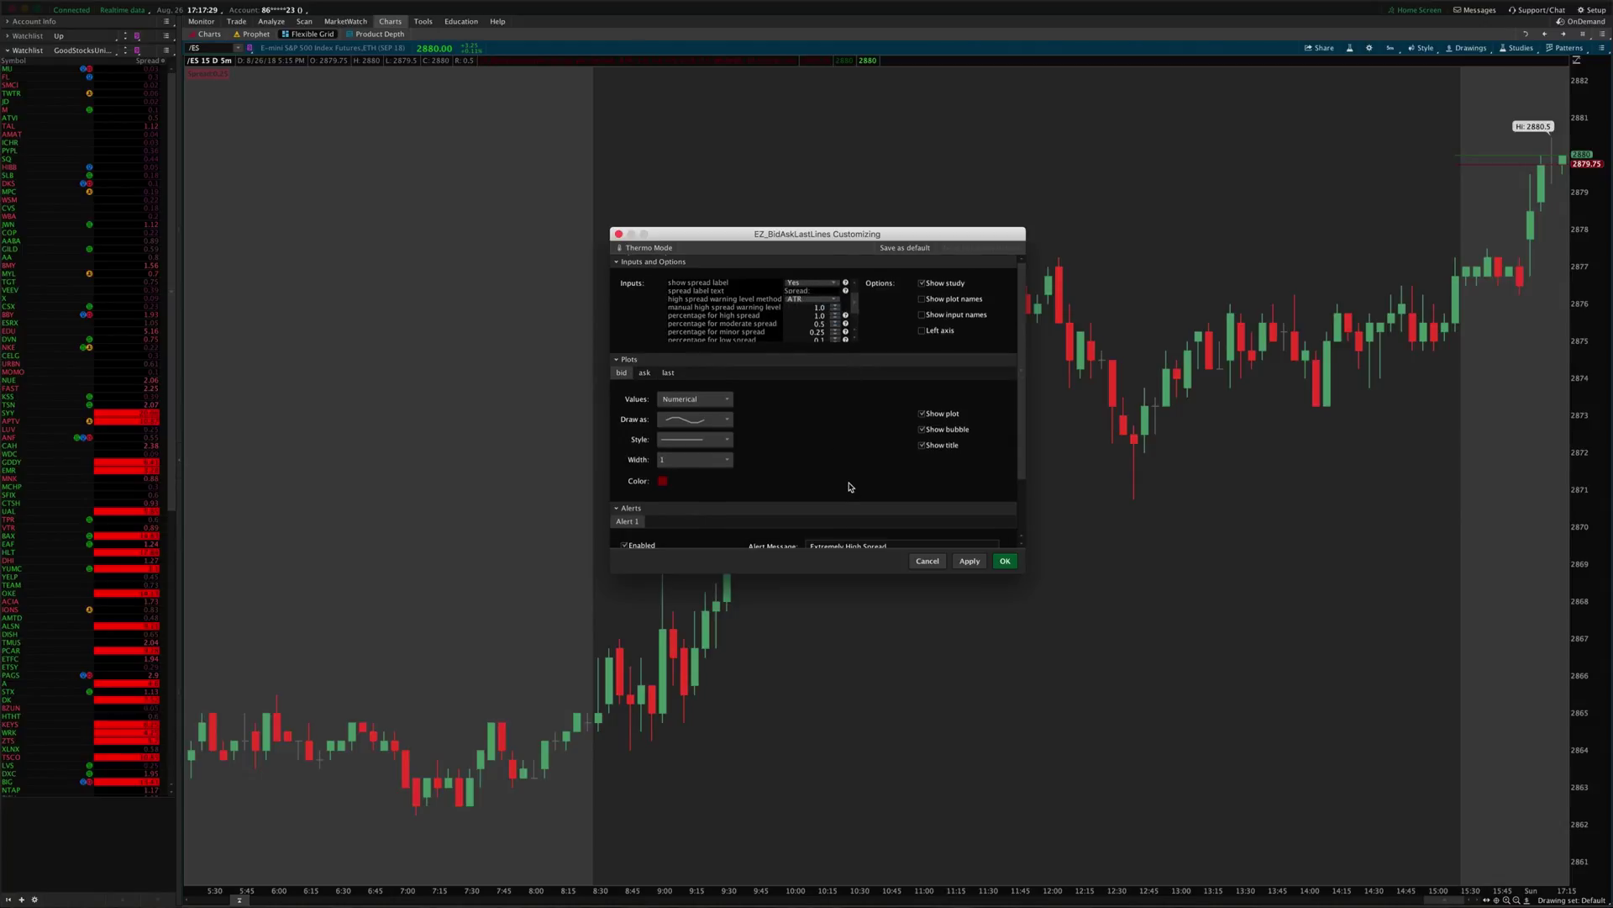
scroll(849, 486, down, 3)
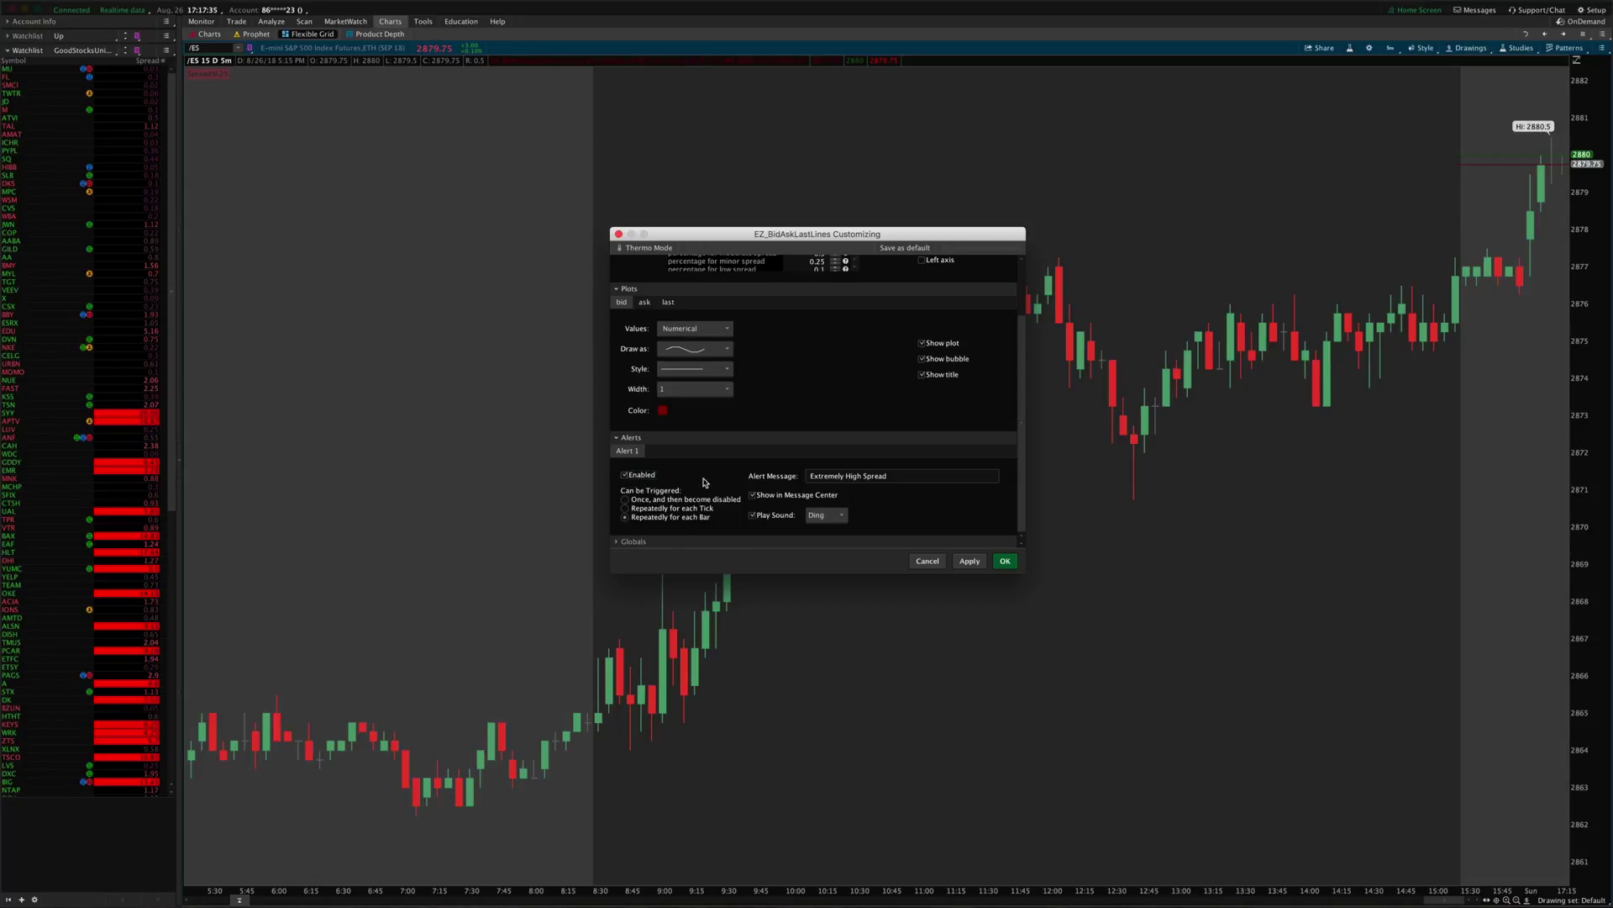
click(710, 542)
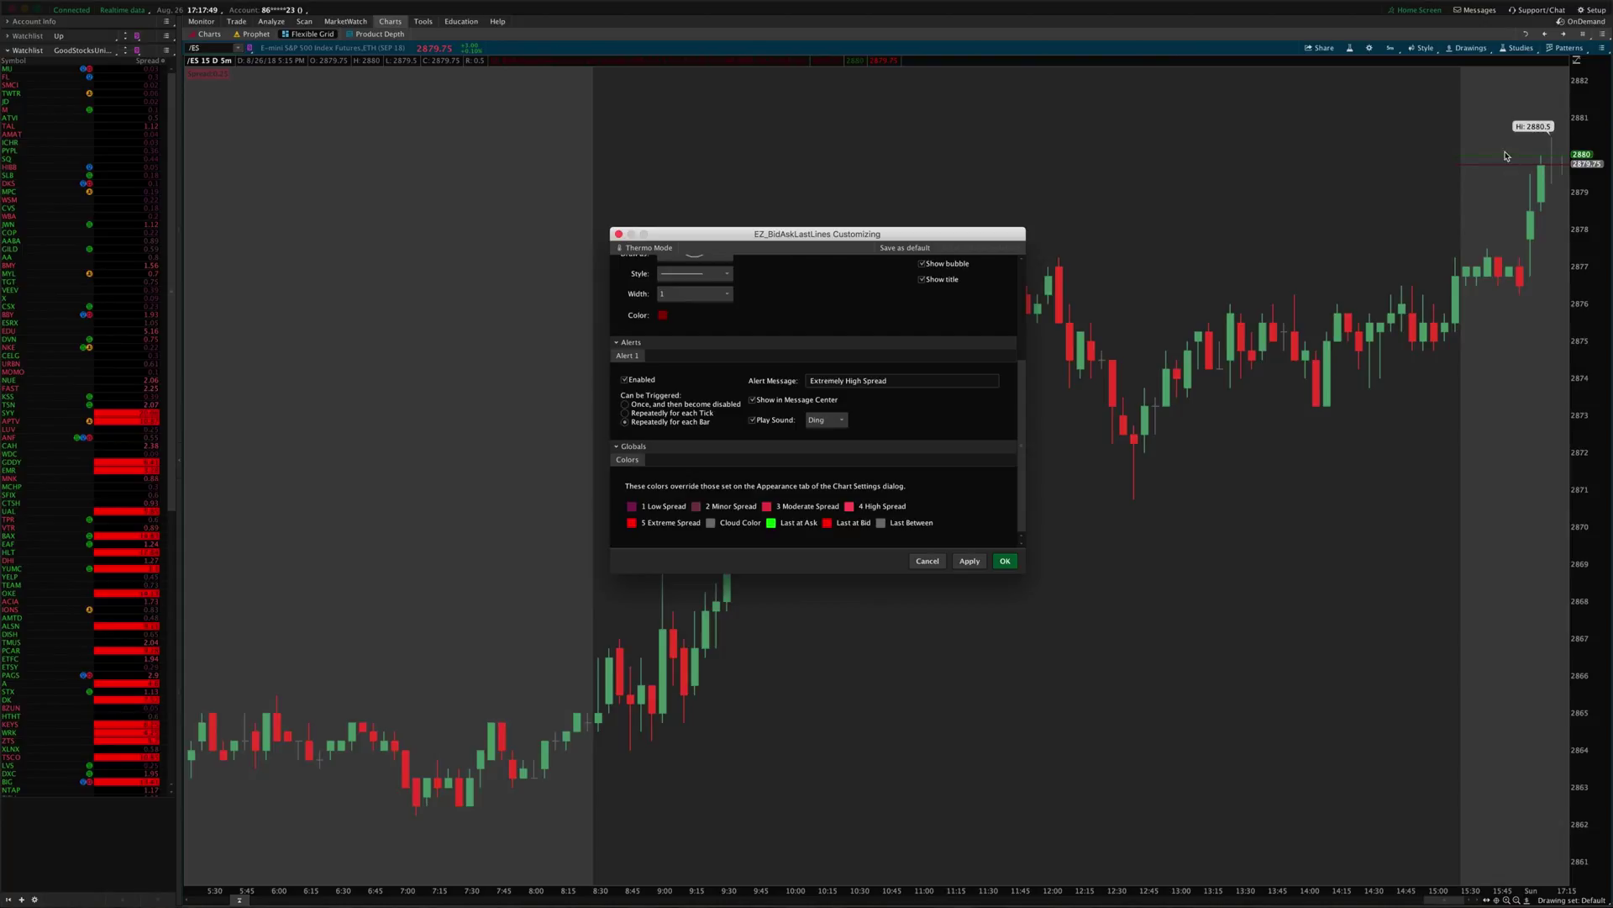
- Check the Last at Ask colour, view the ask and last plot settings, then collapse Plots
click(772, 530)
scroll(843, 516, up, 5)
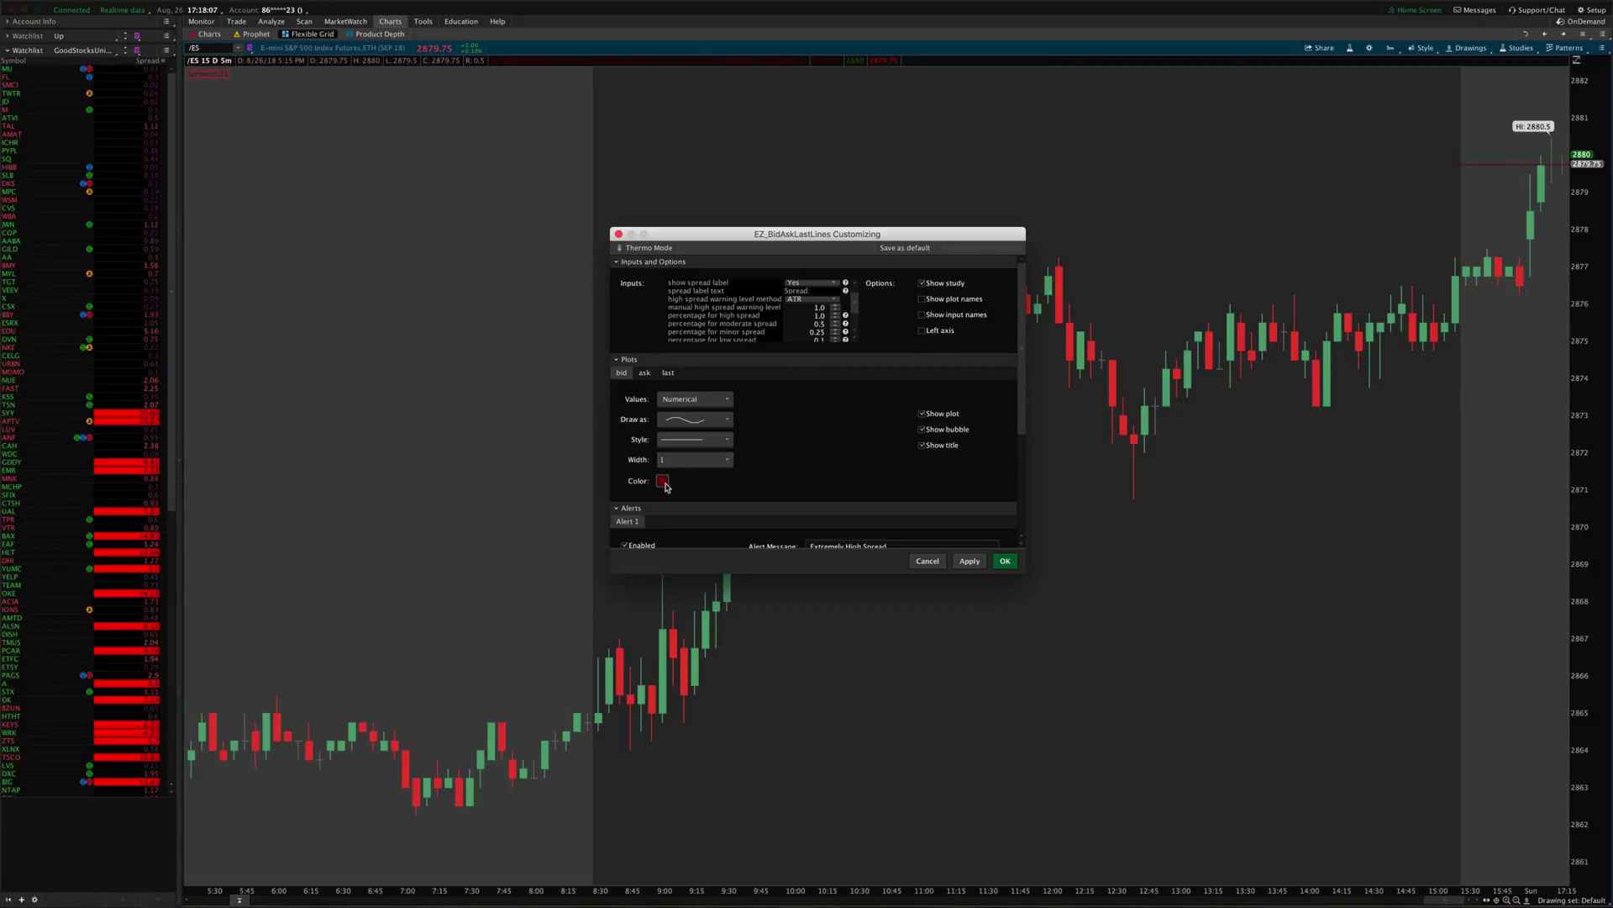
click(649, 373)
click(670, 373)
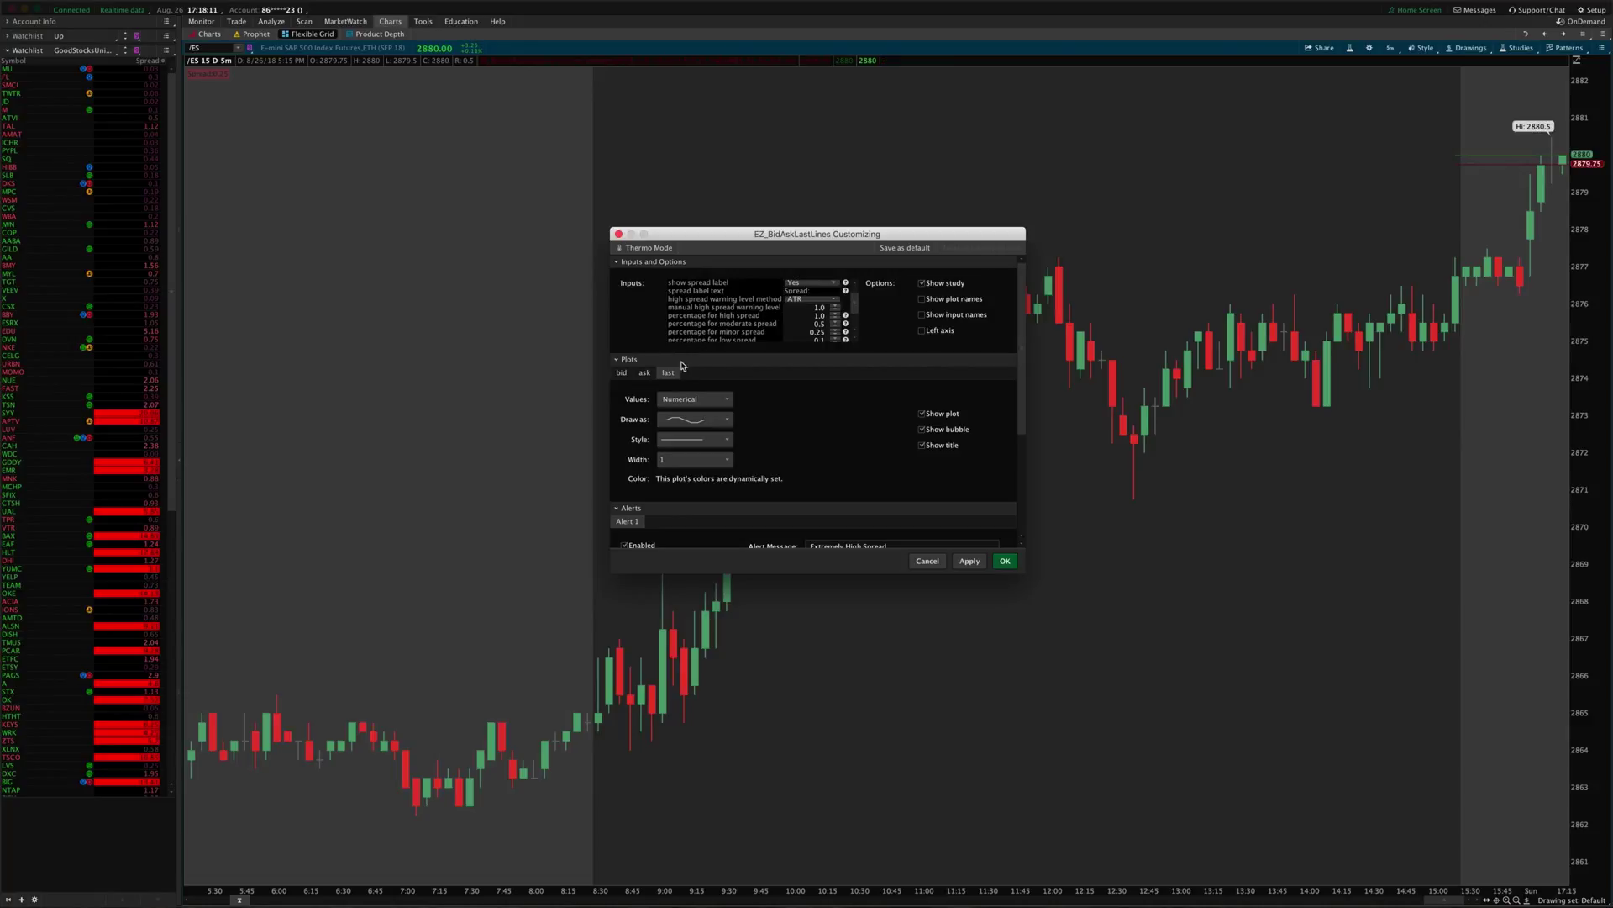
mouse_move(847, 343)
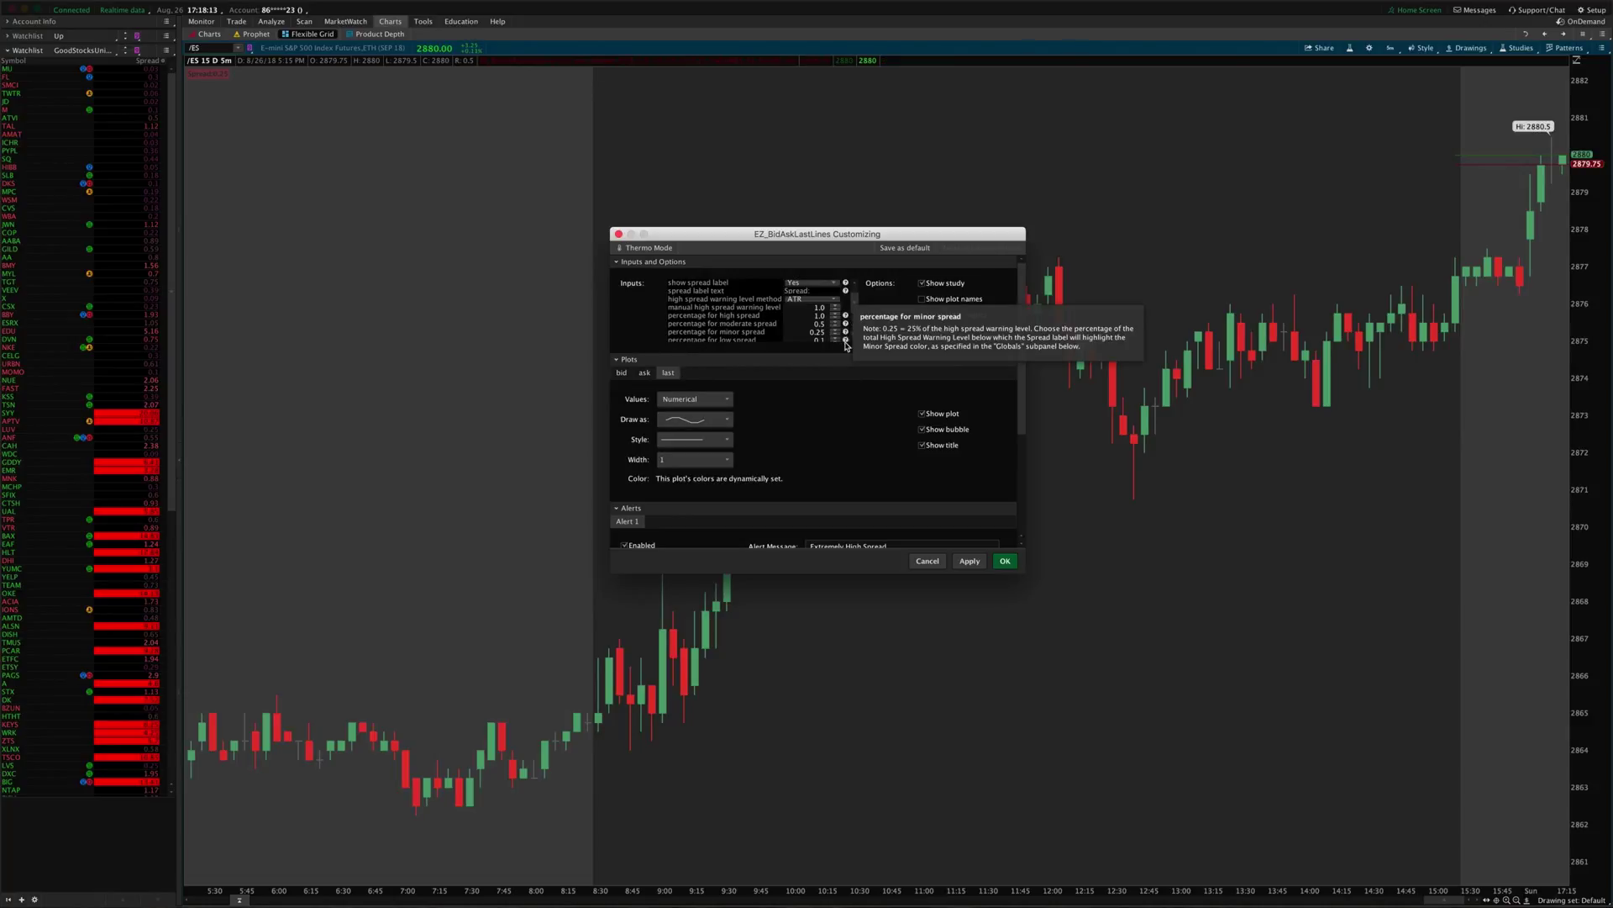
scroll(823, 437, down, 3)
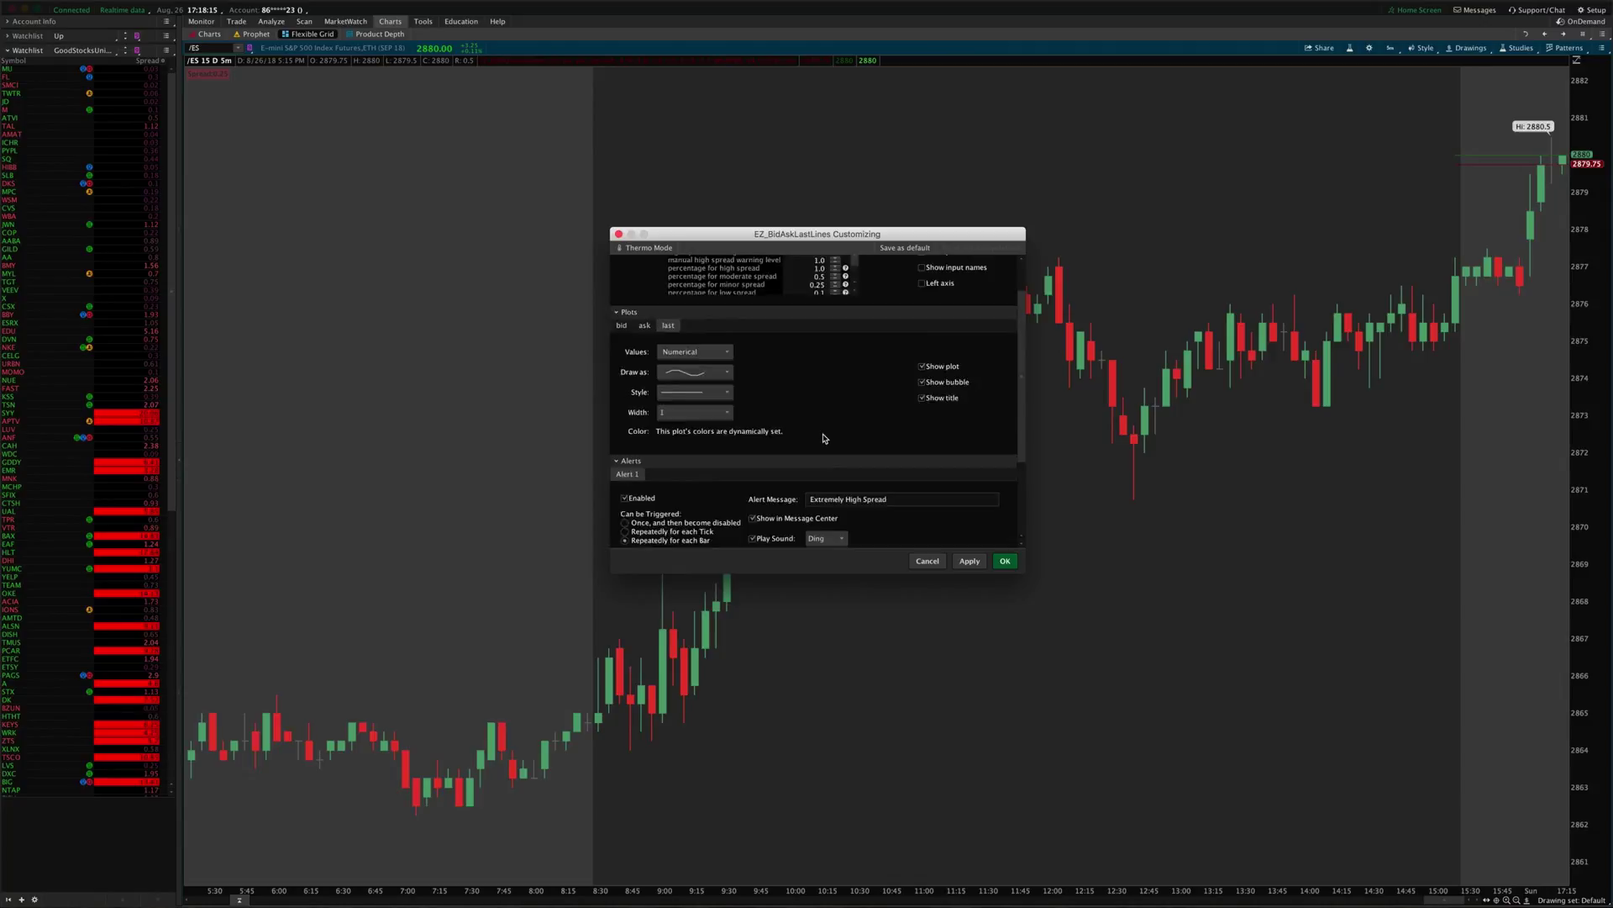
scroll(824, 436, up, 3)
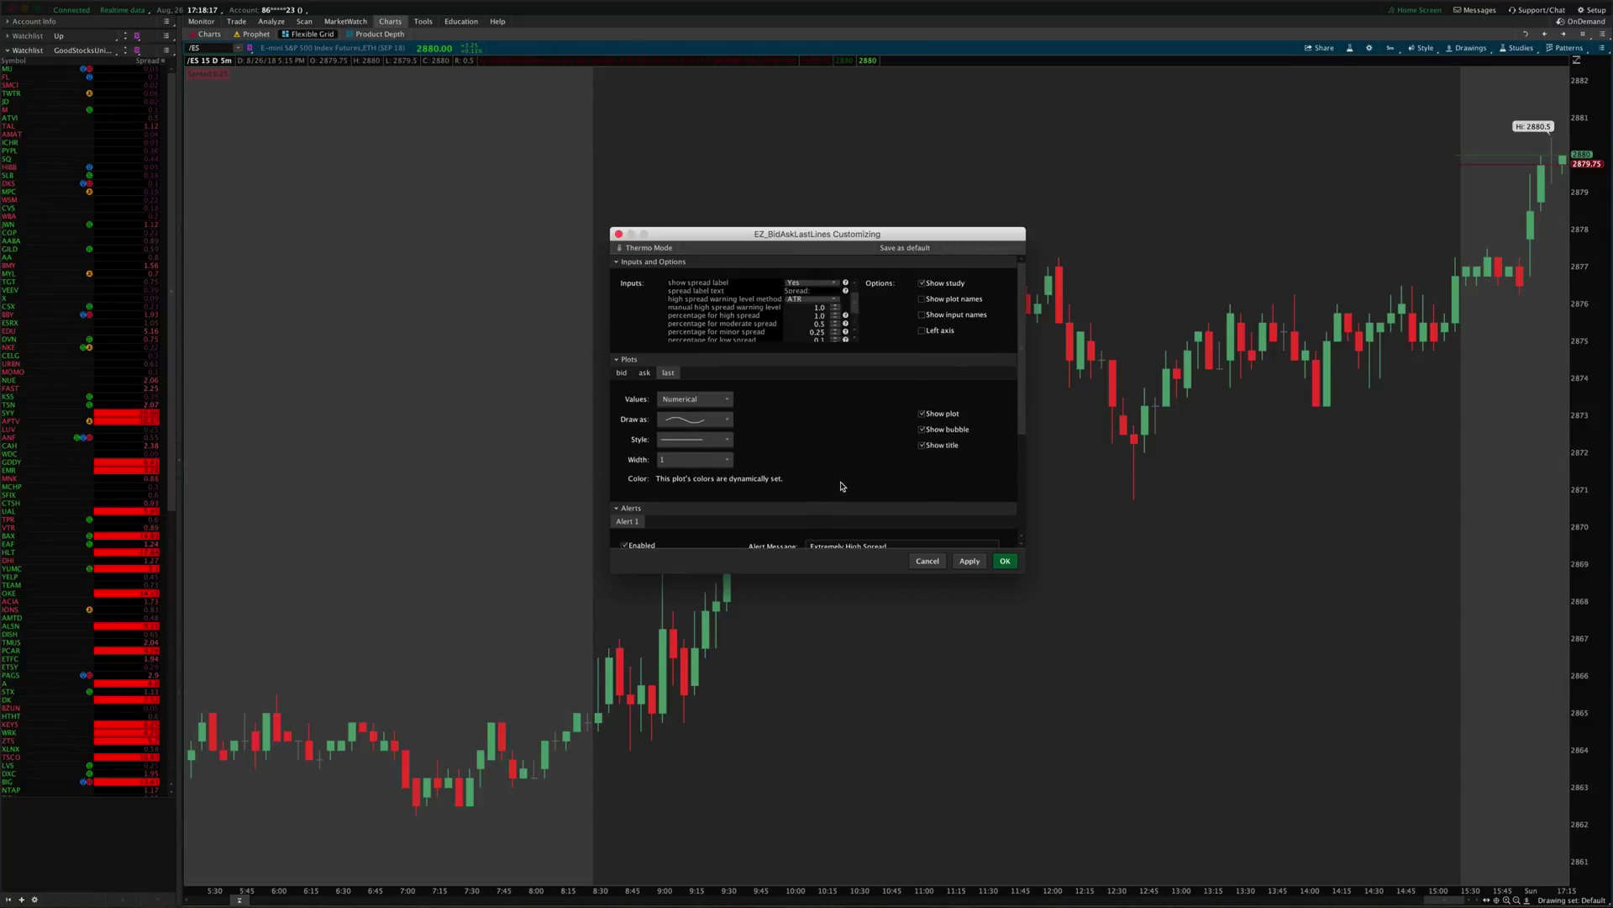
click(624, 360)
- Collapse the Inputs and Options, Alerts and Globals sections, then close the dialog with Escape
click(626, 264)
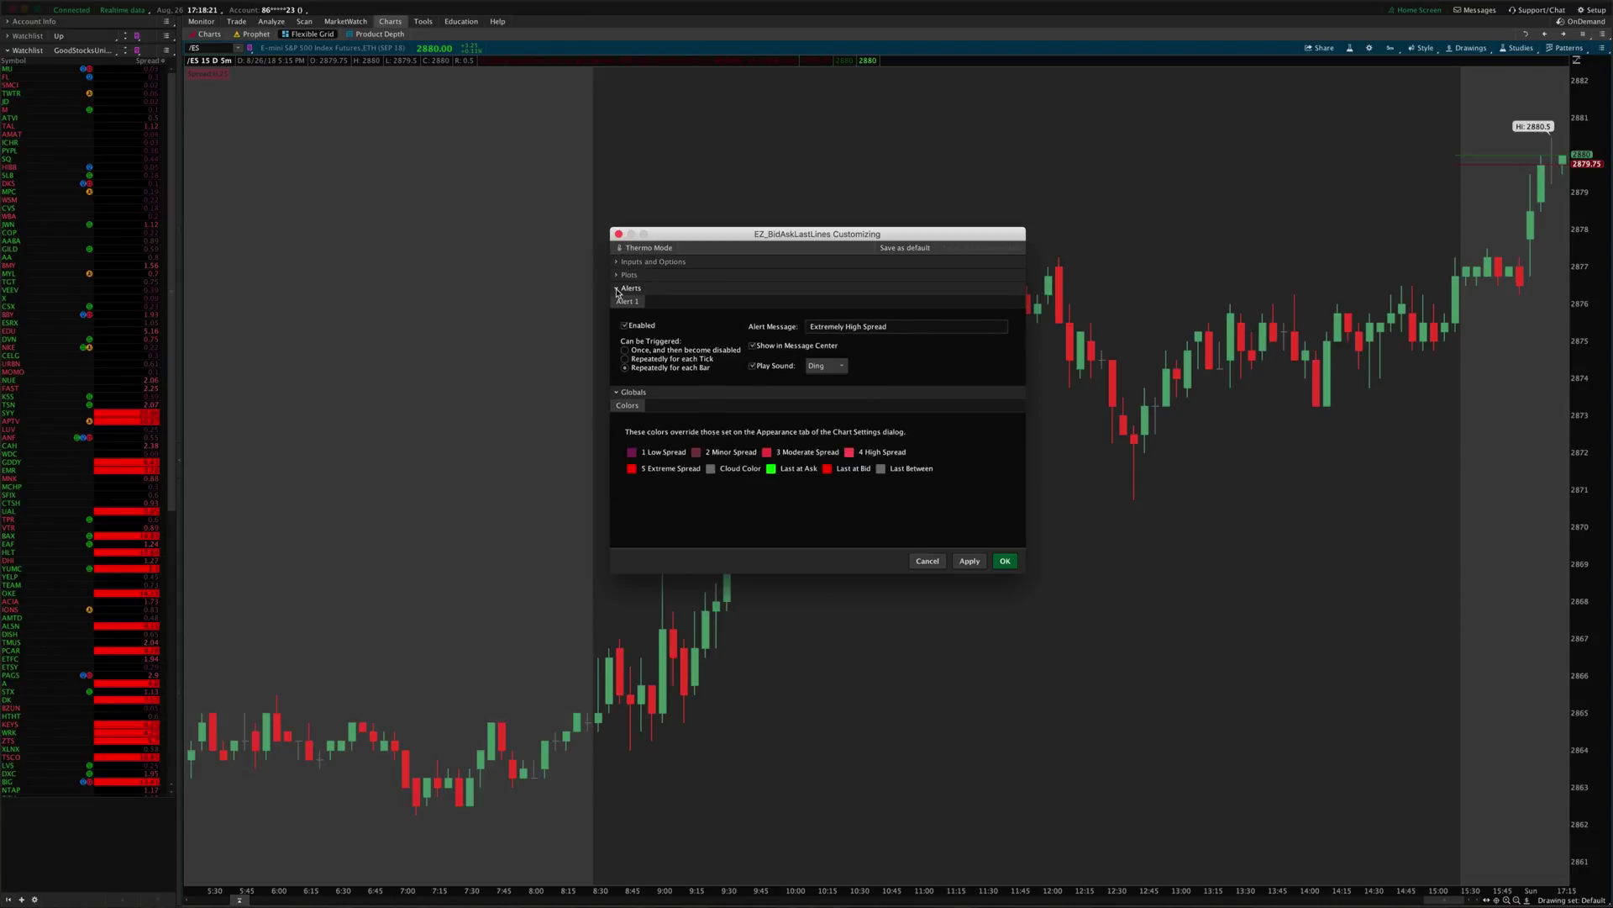
click(622, 288)
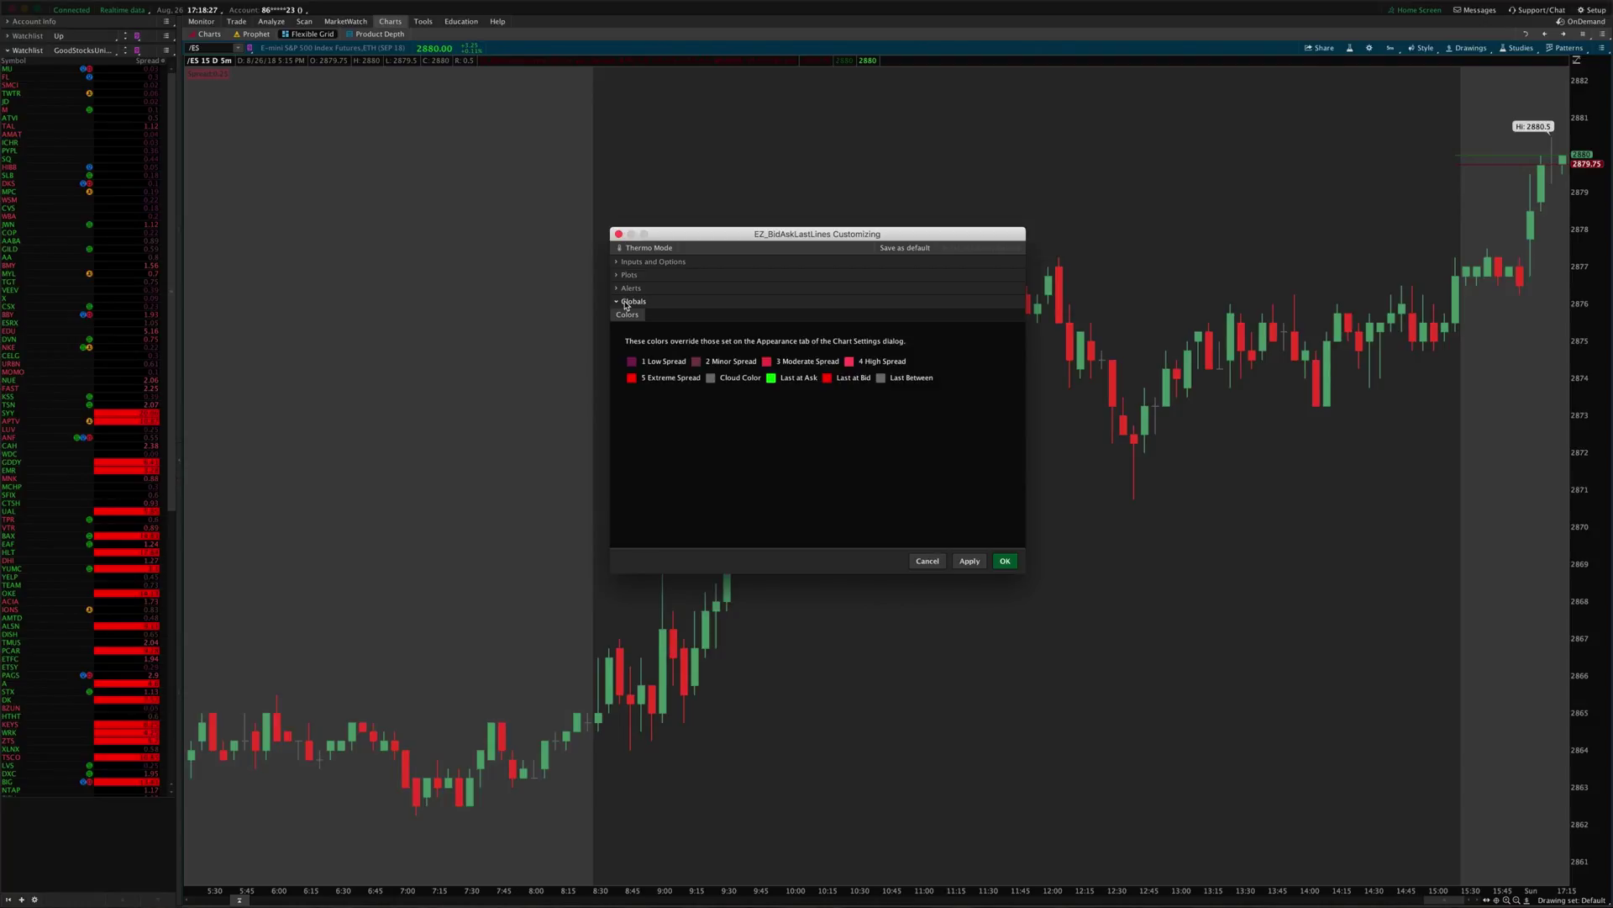
click(626, 303)
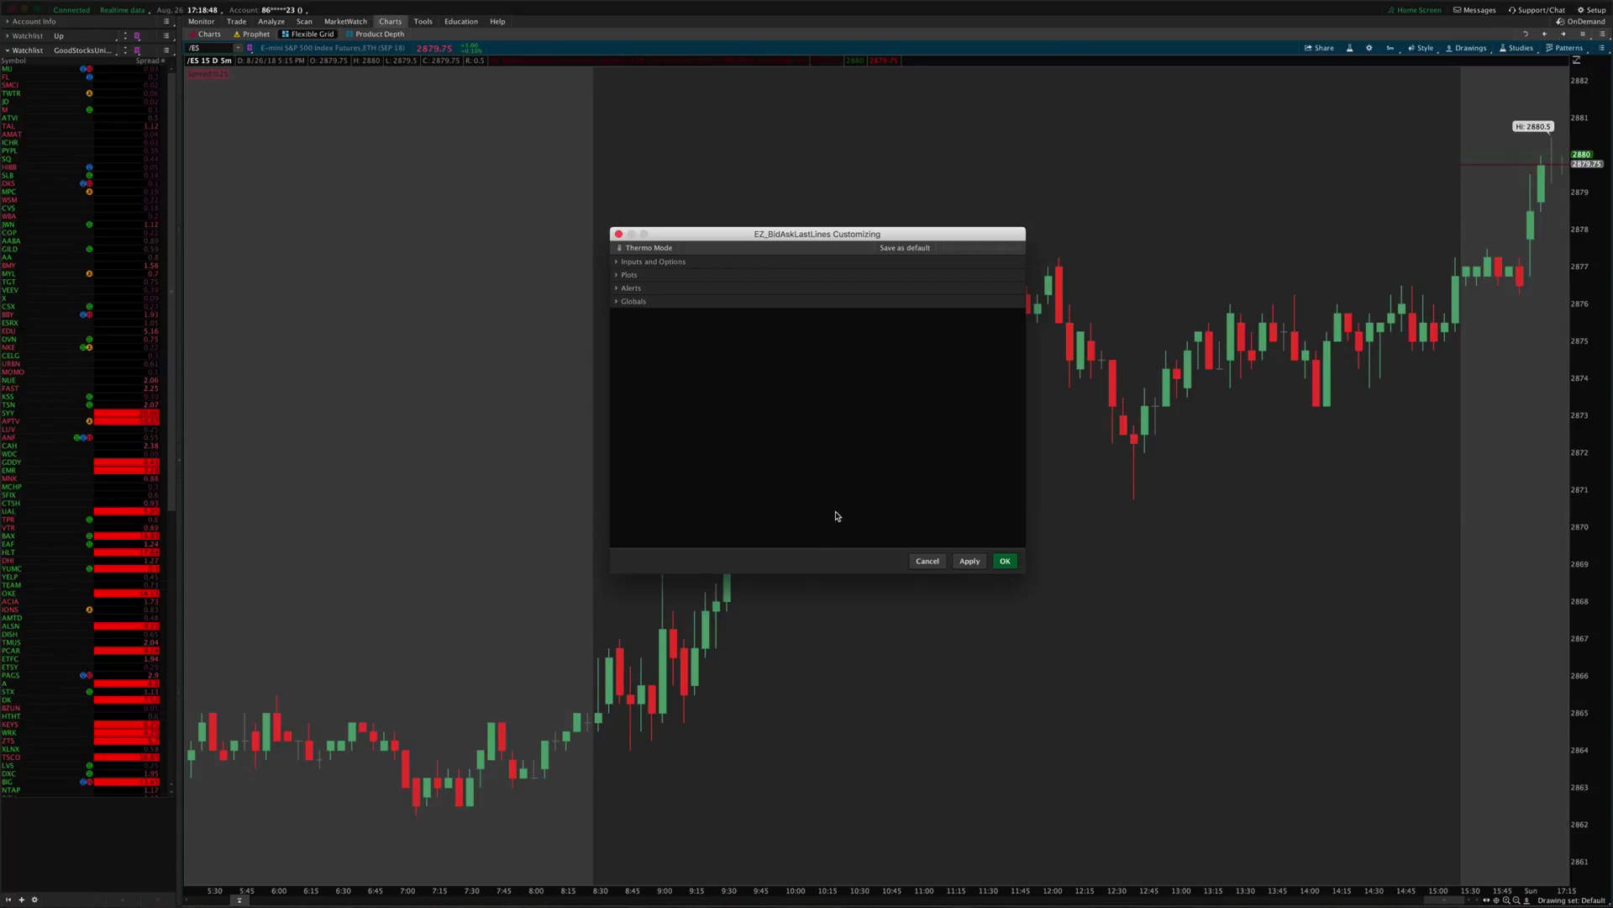
key(Escape)
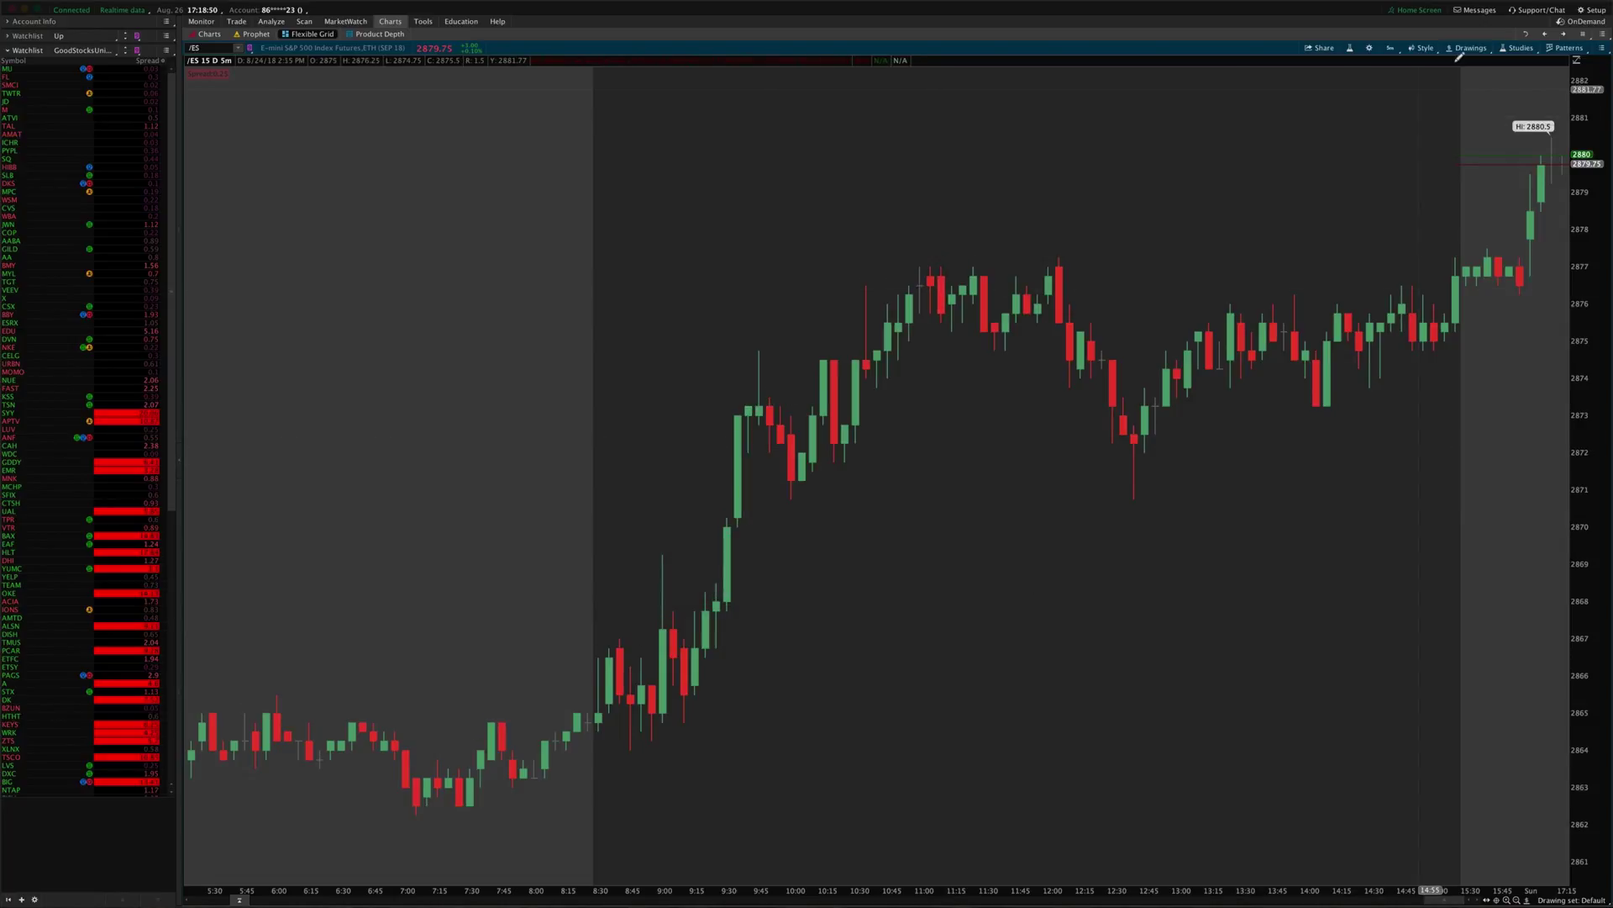
click(1592, 11)
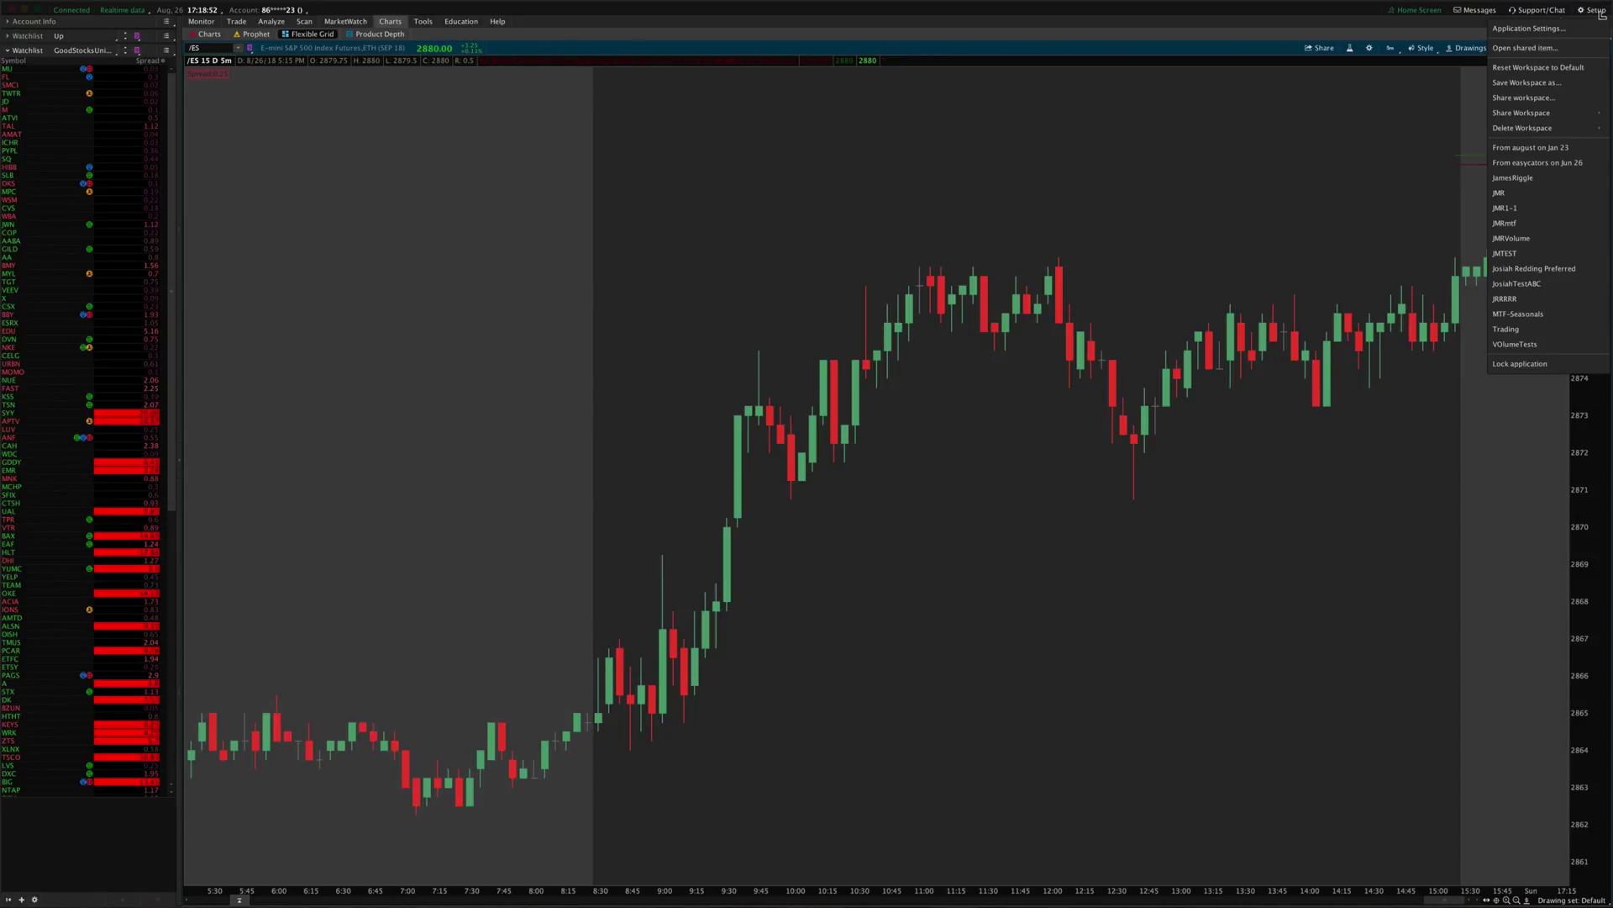
click(1534, 48)
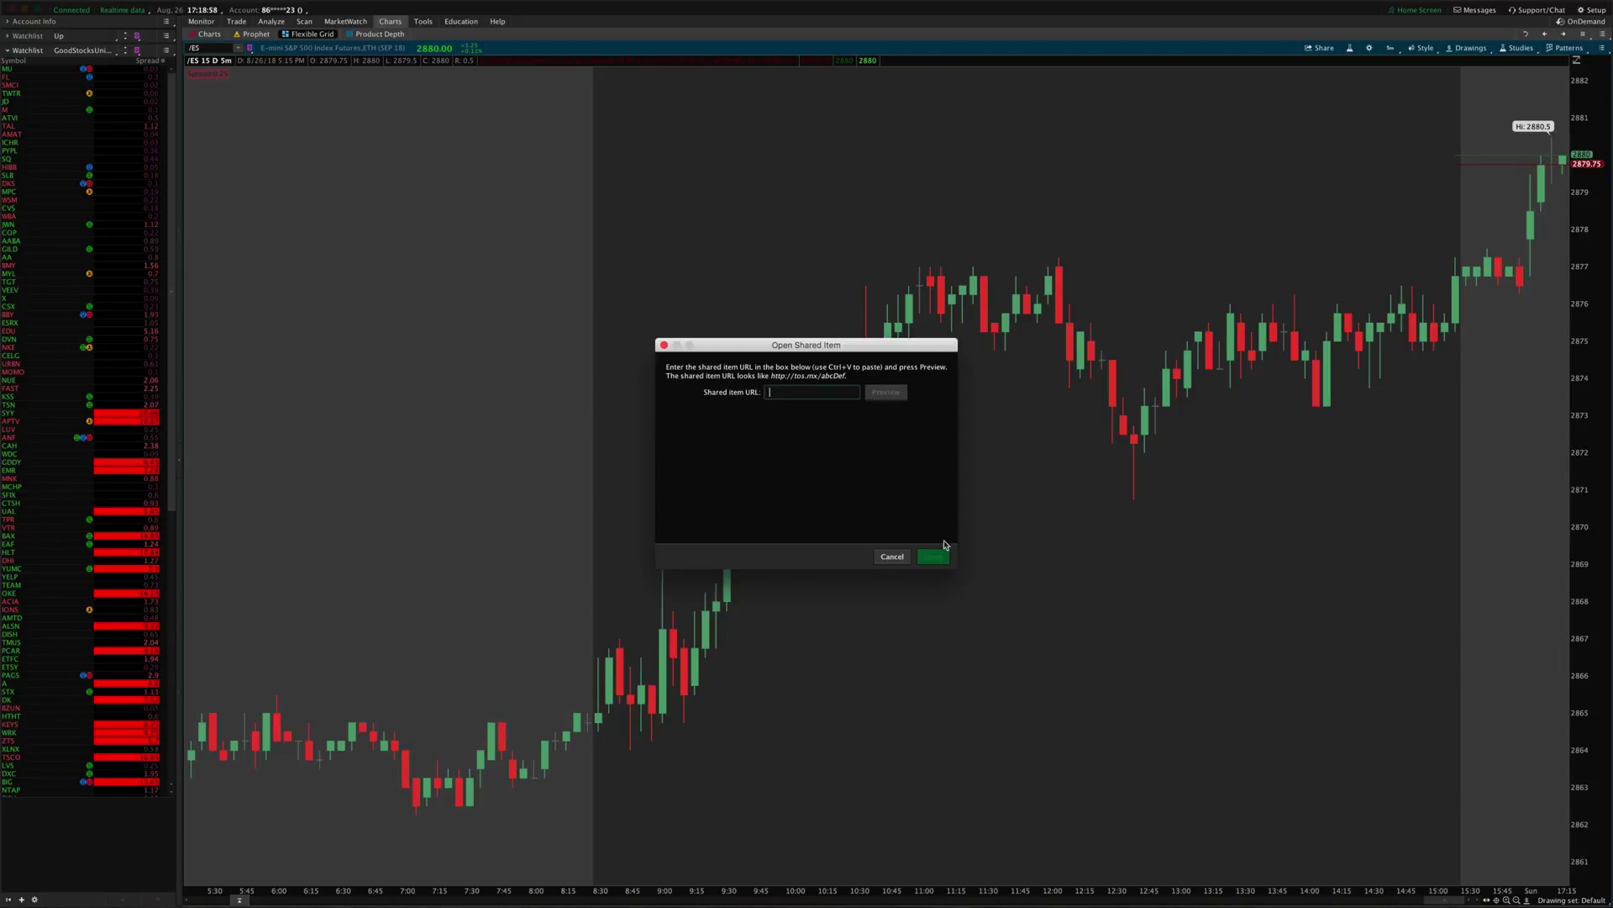
key(Escape)
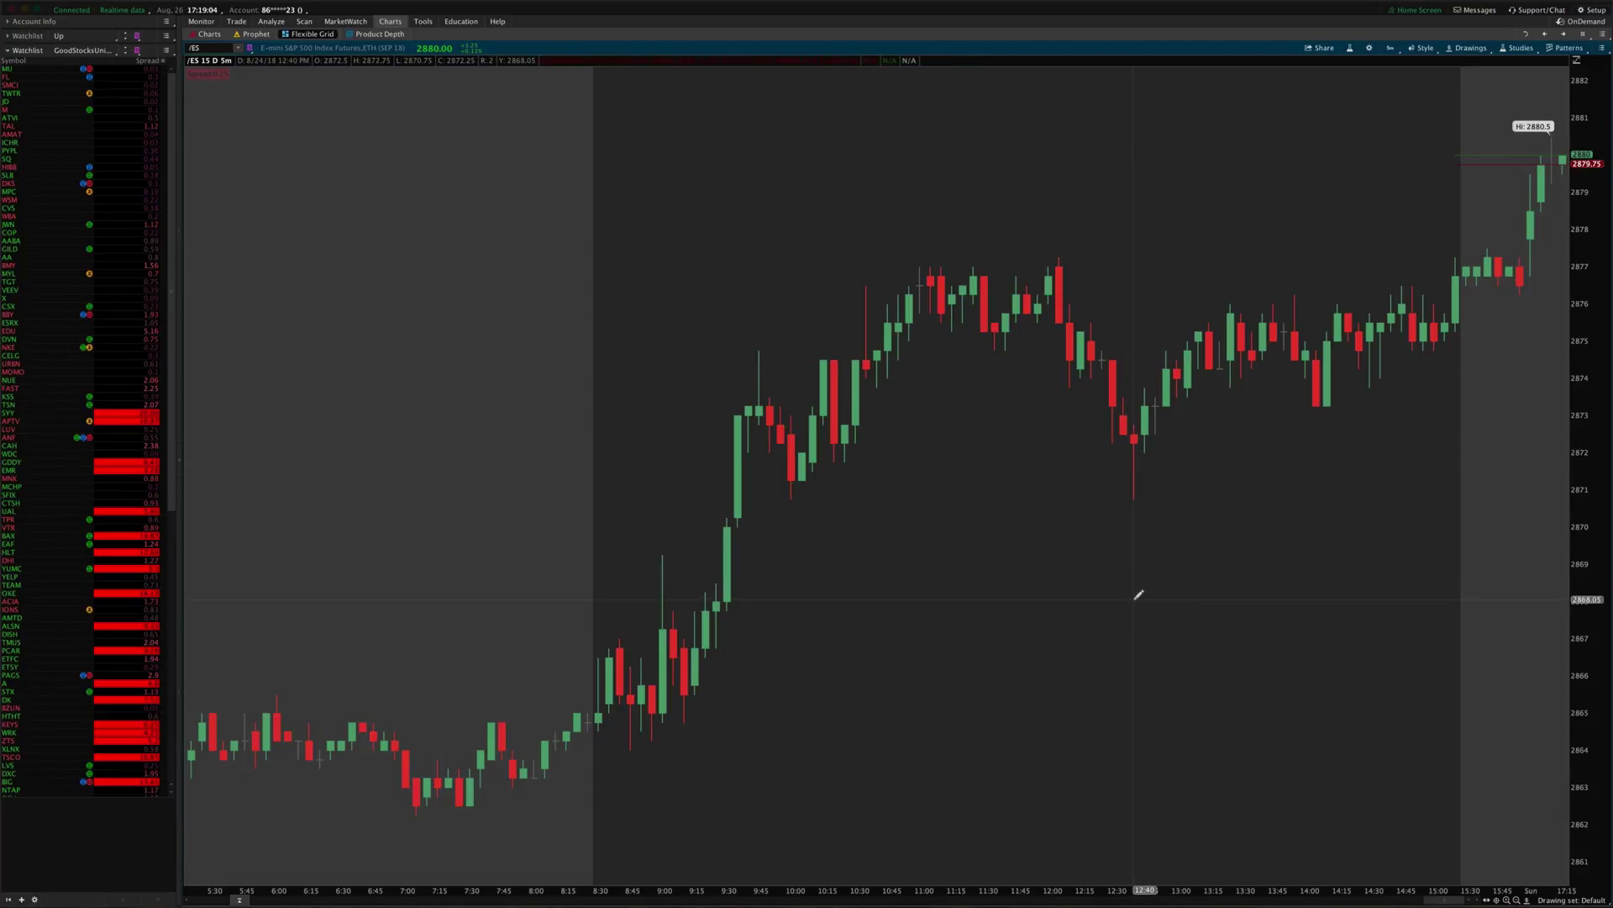
right_click(104, 63)
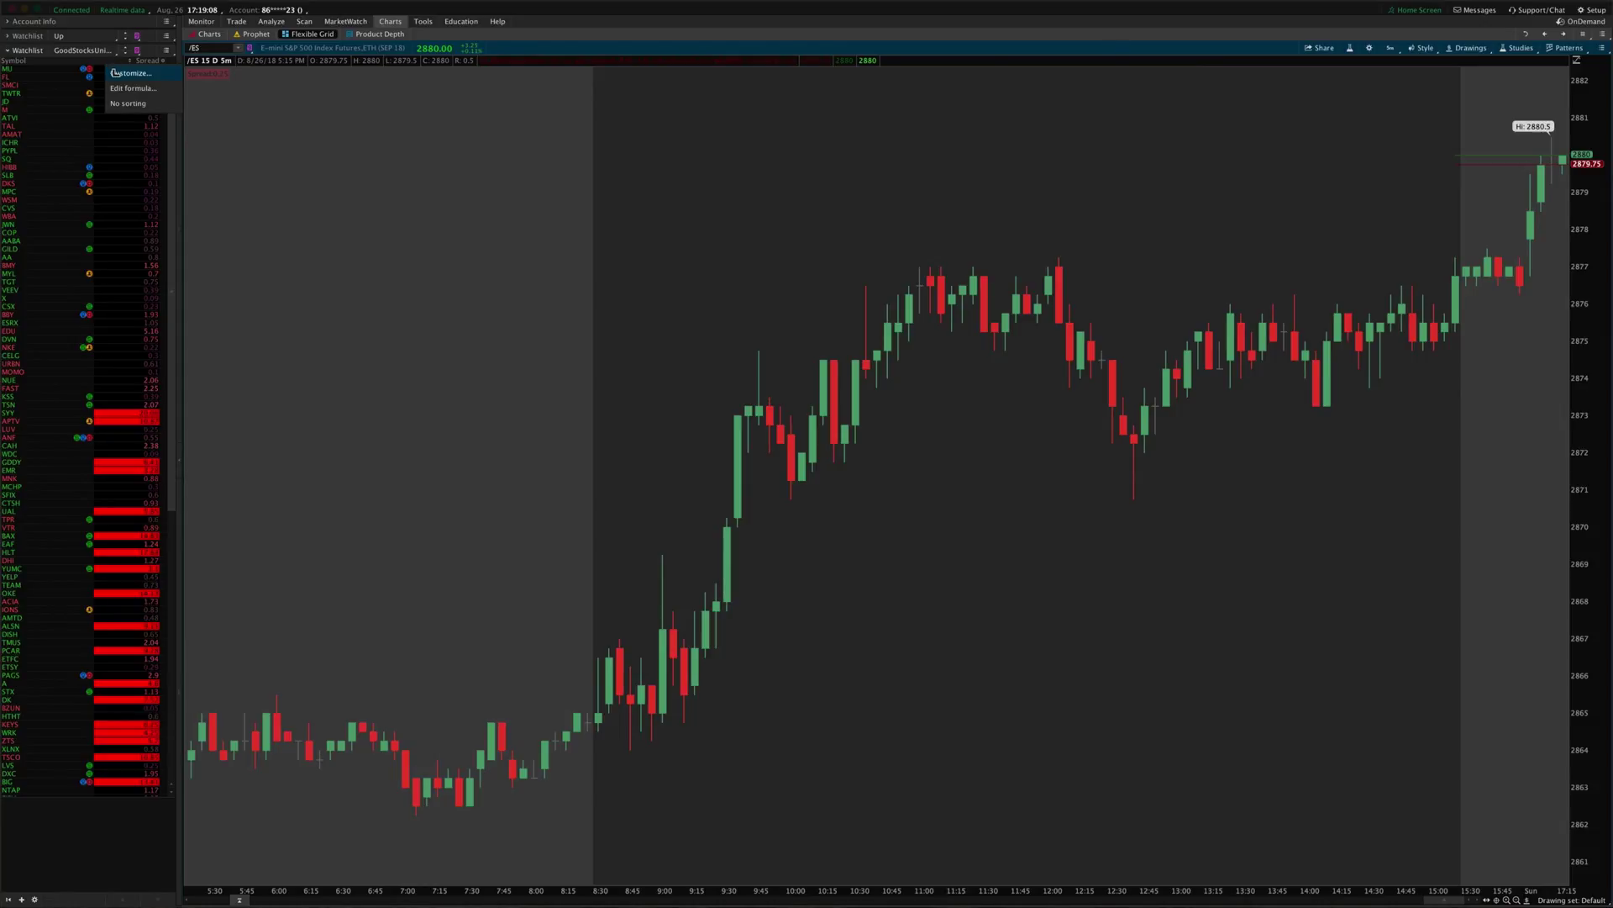
right_click(85, 63)
right_click(85, 63)
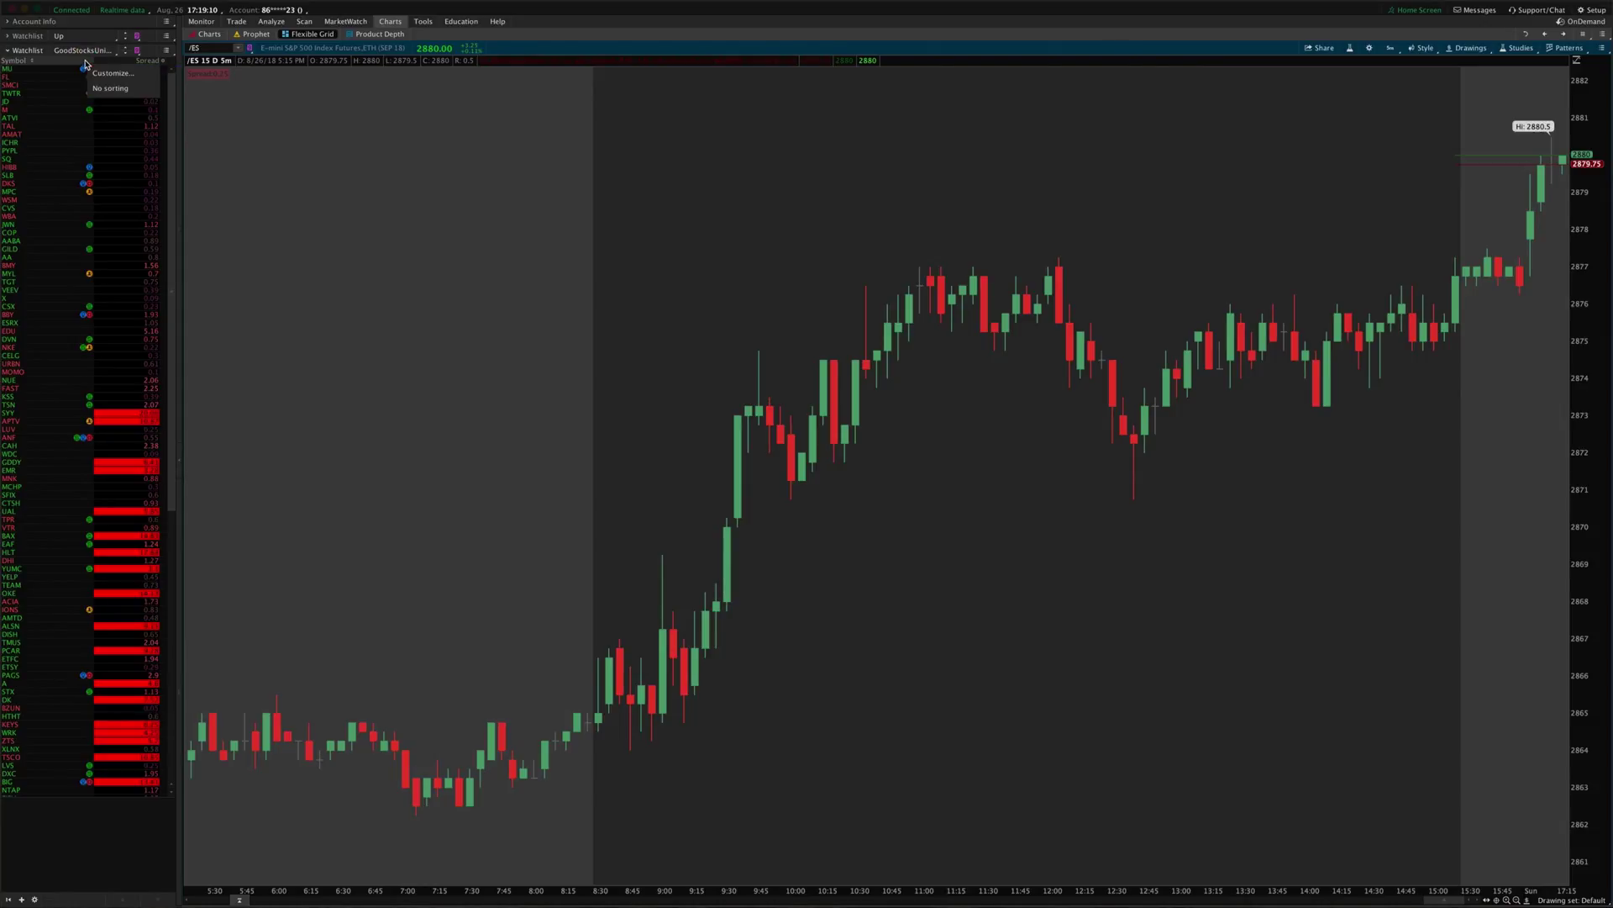
click(104, 80)
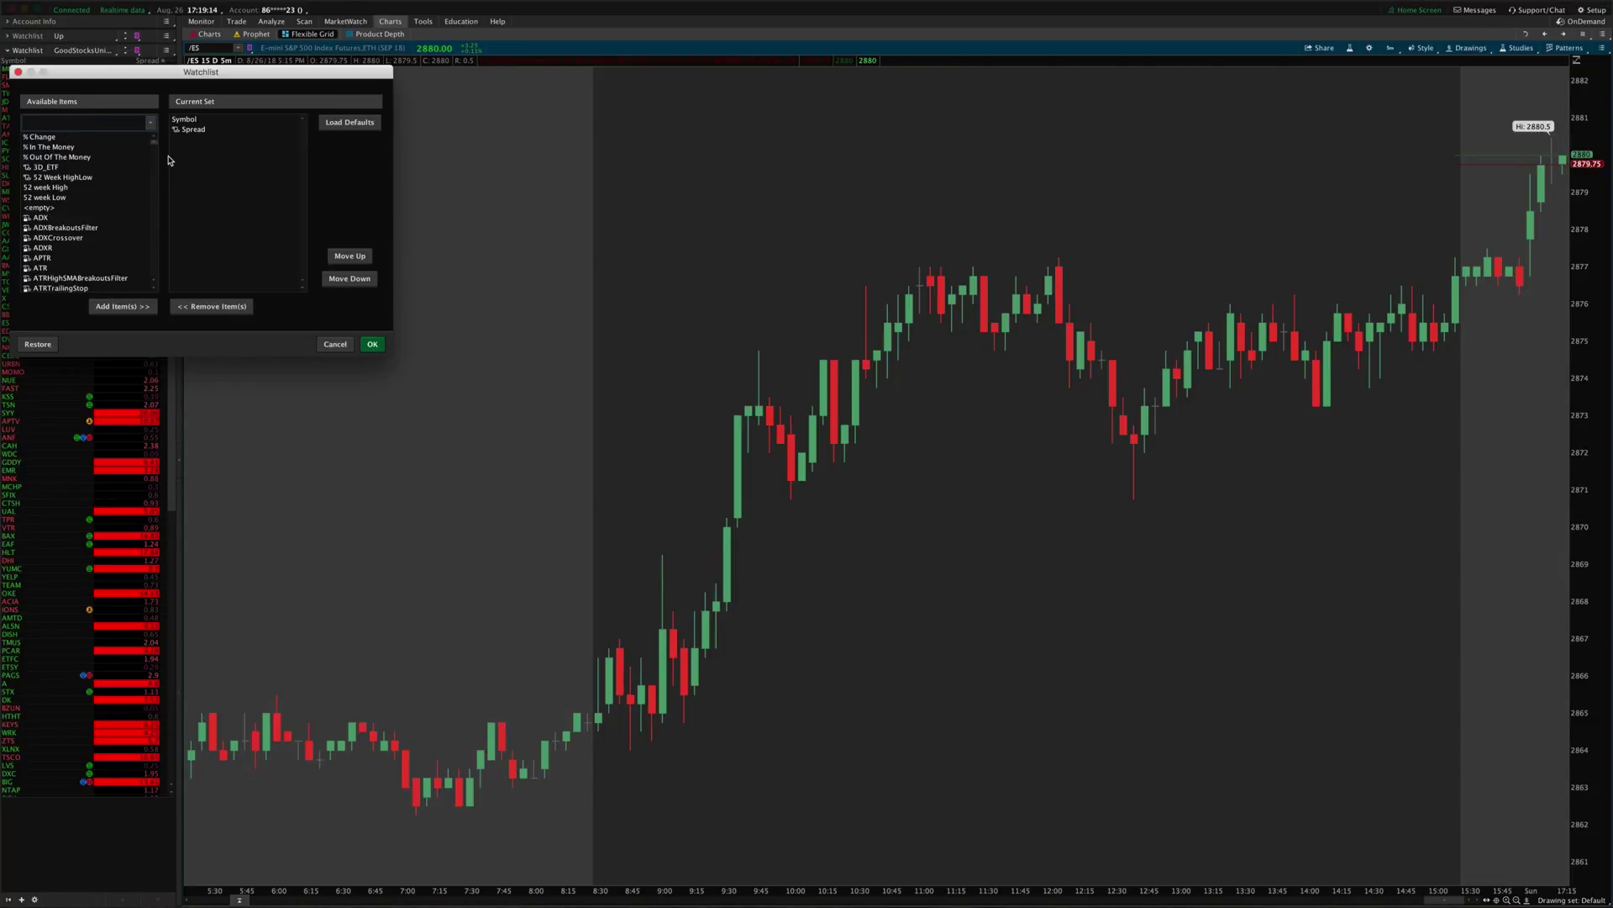
key(Escape)
click(1349, 48)
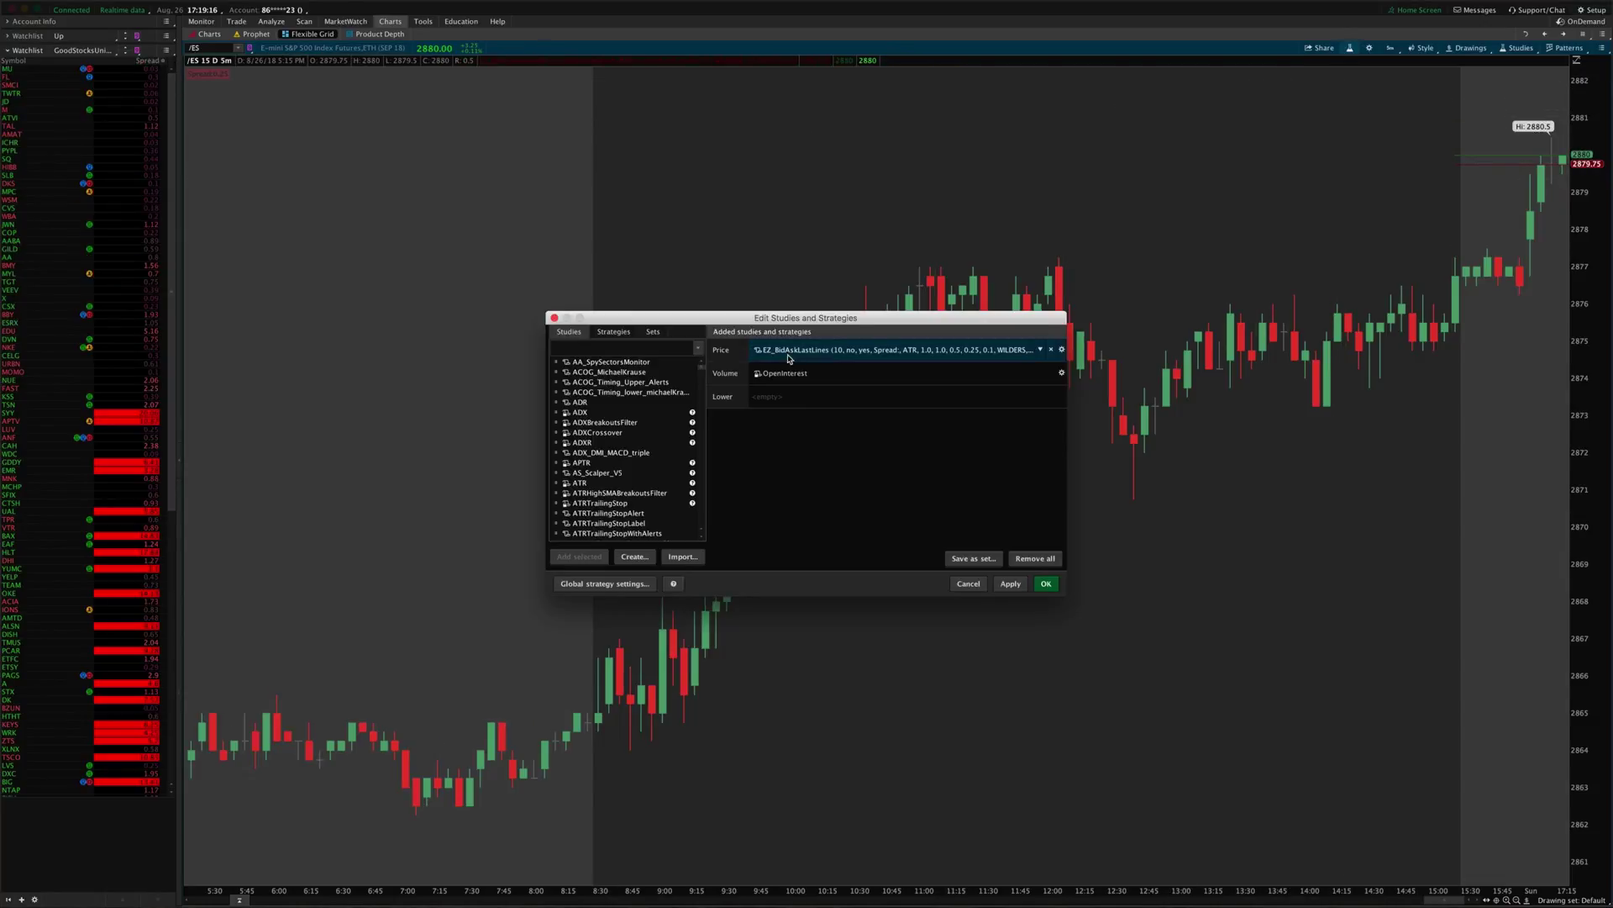
key(Escape)
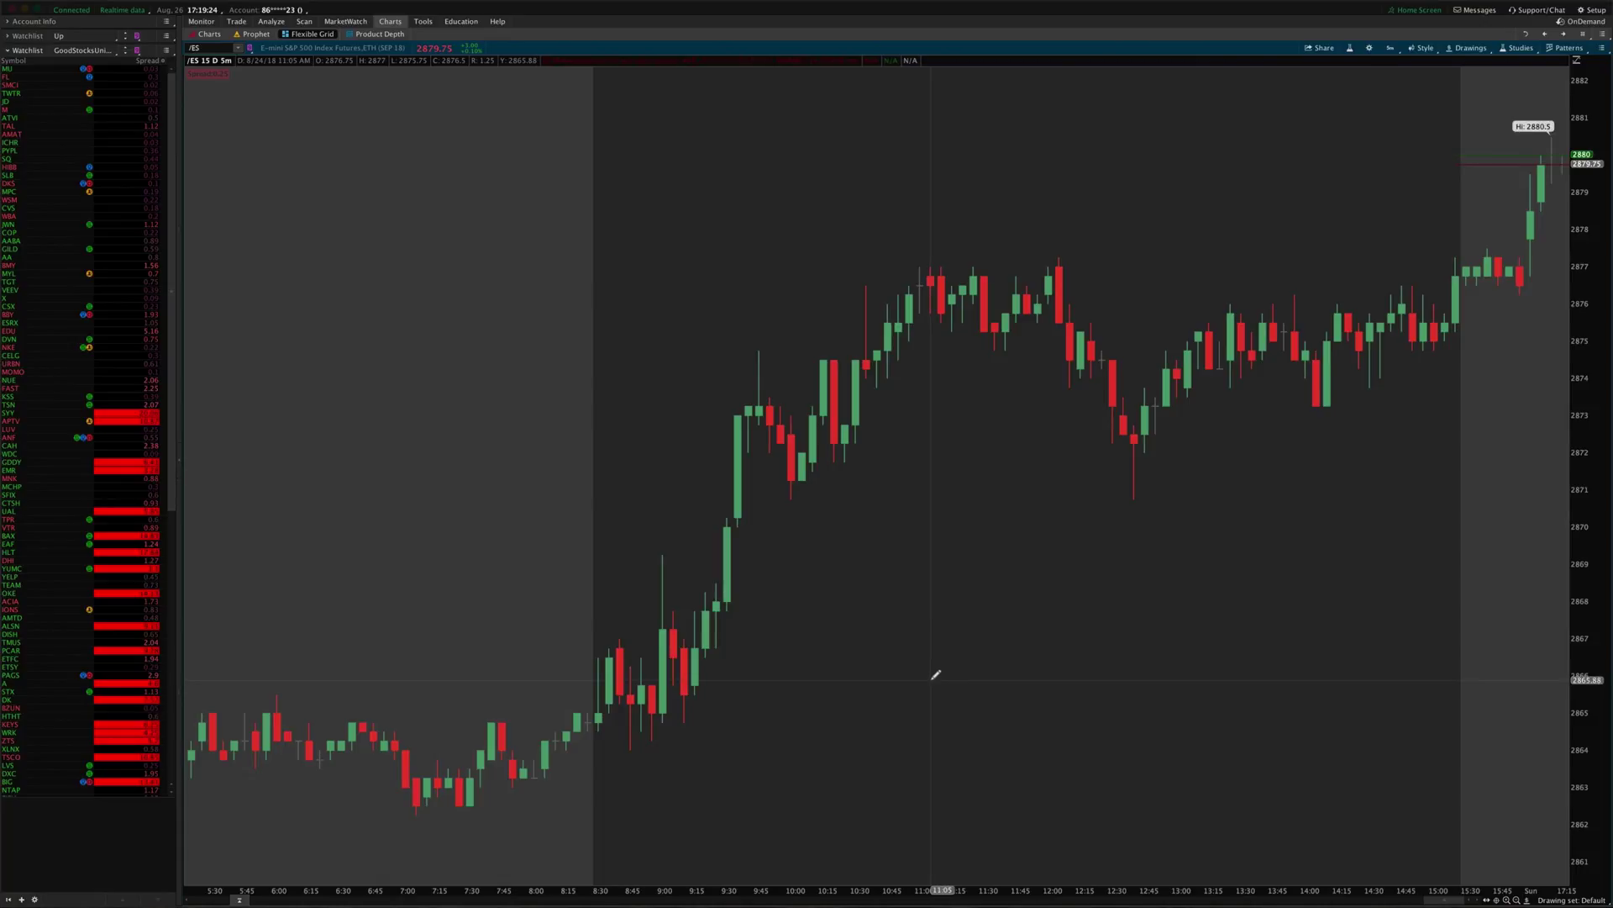
scroll(935, 673, down, 1)
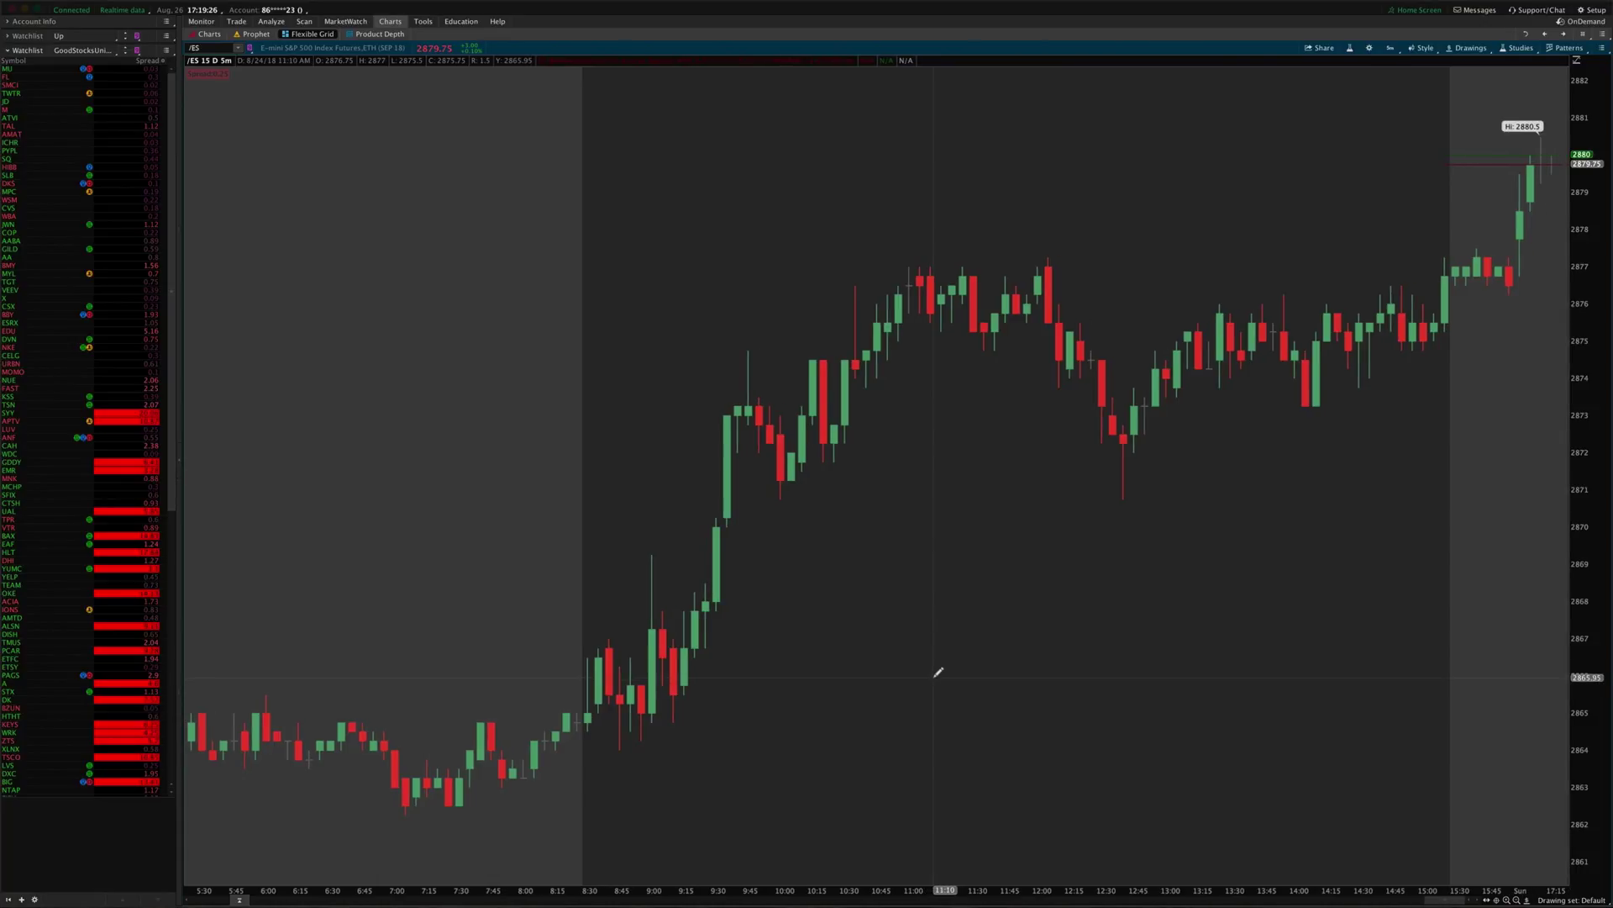